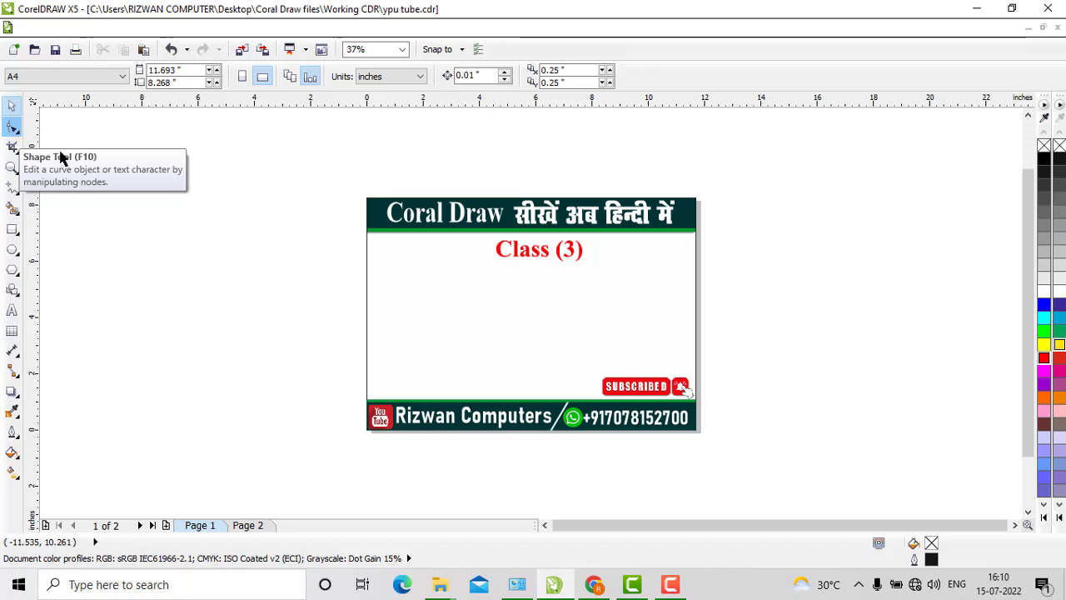
View the YouTube channel page in Chrome, and return to CorelDRAW to open Page 2 of the document.
{"action": "left_click", "coordinate": [595, 584]}
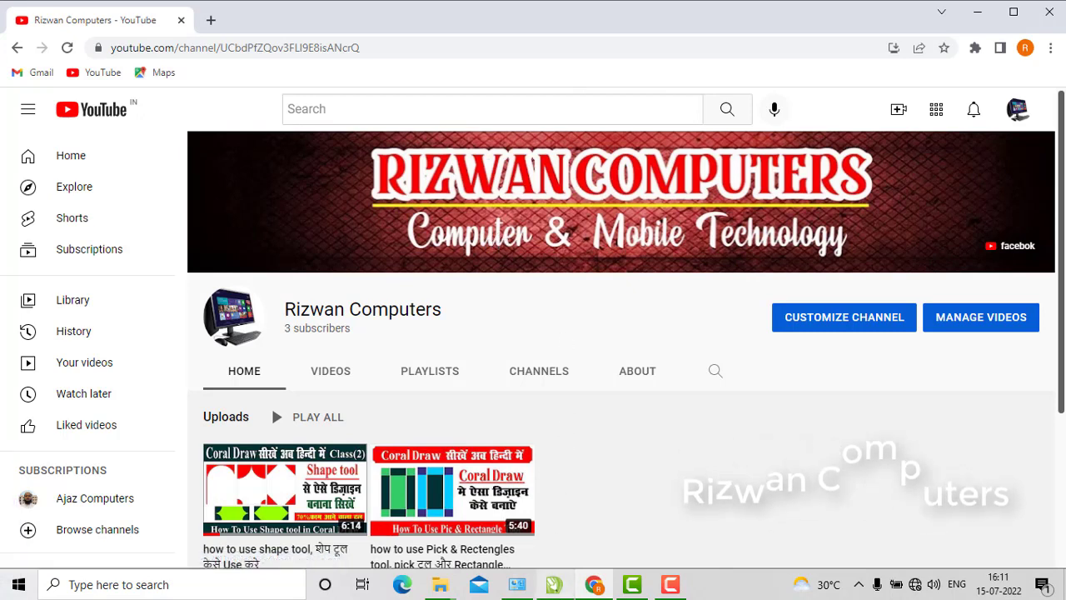
{"action": "left_click", "coordinate": [554, 584]}
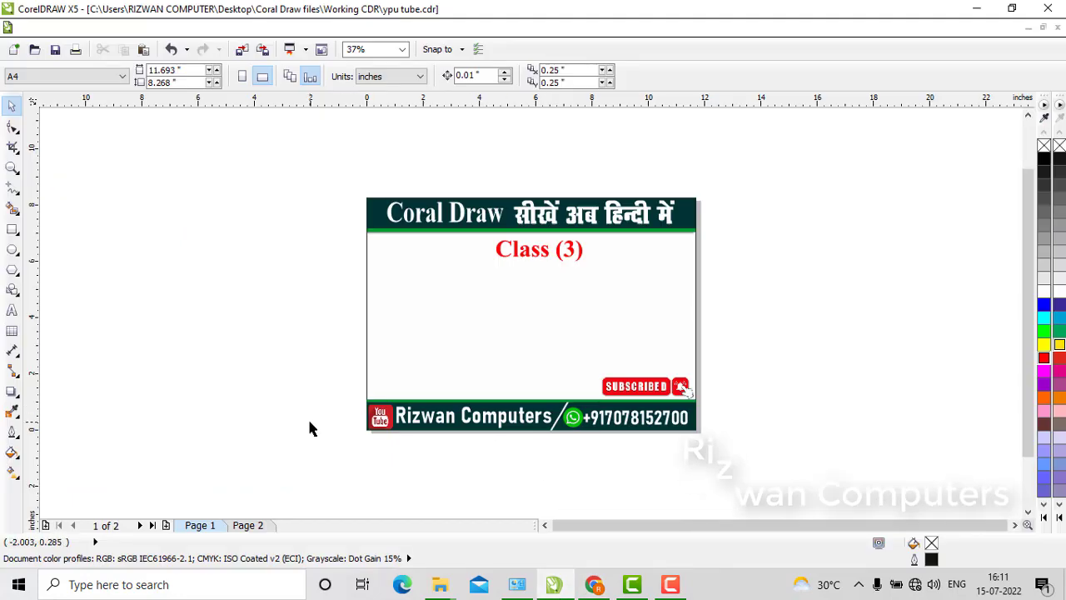
{"action": "left_click", "coordinate": [247, 525]}
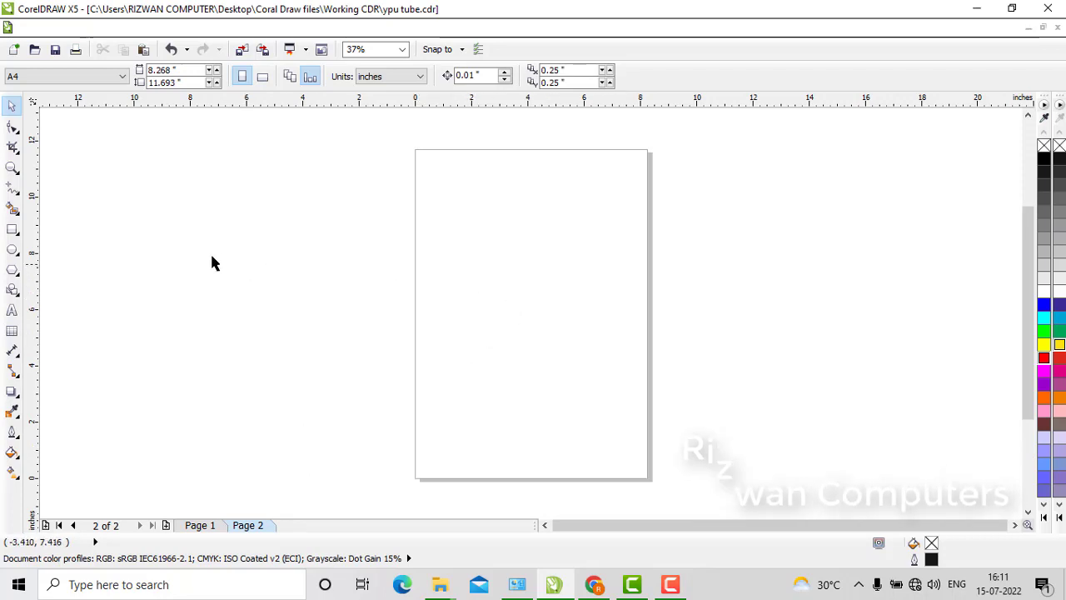
Create a rectangle covering the whole page and fill it with light cyan (#99FFFF).
{"action": "left_click", "coordinate": [12, 189]}
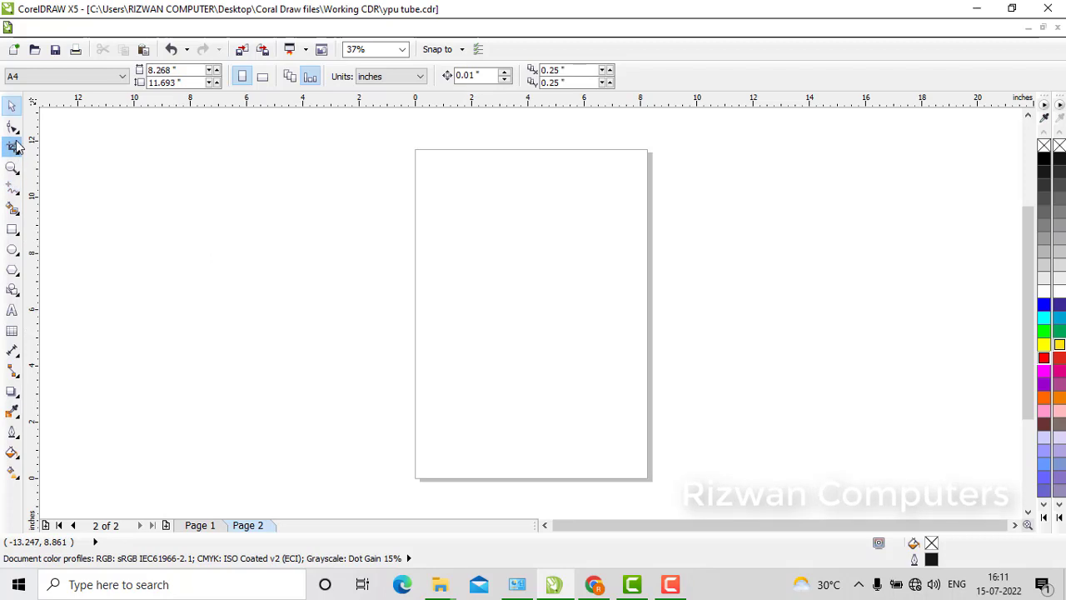
{"action": "double_click", "coordinate": [12, 231]}
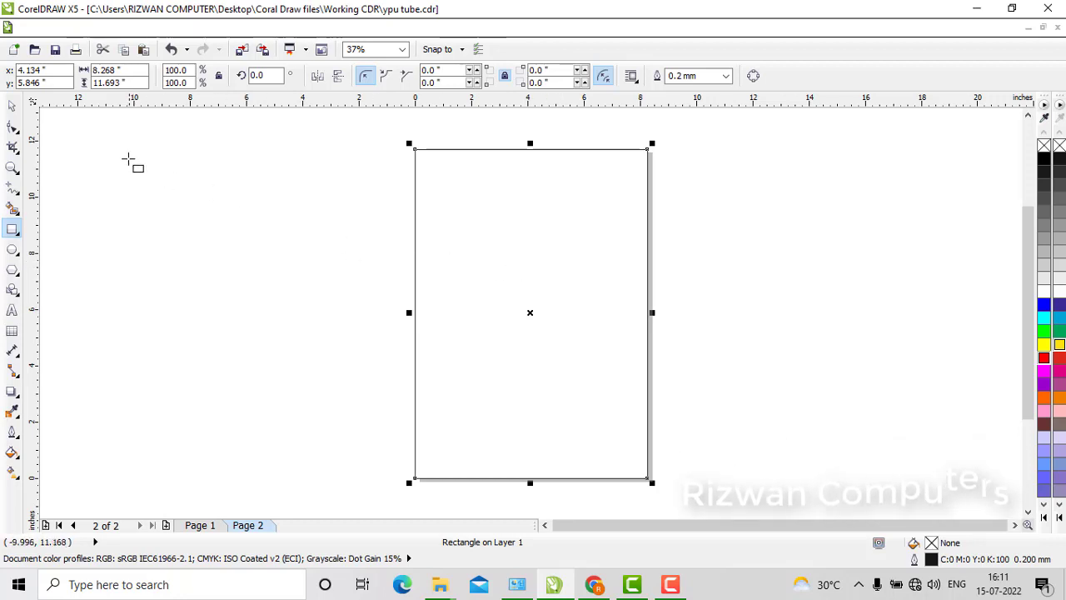
{"action": "left_click", "coordinate": [1045, 517]}
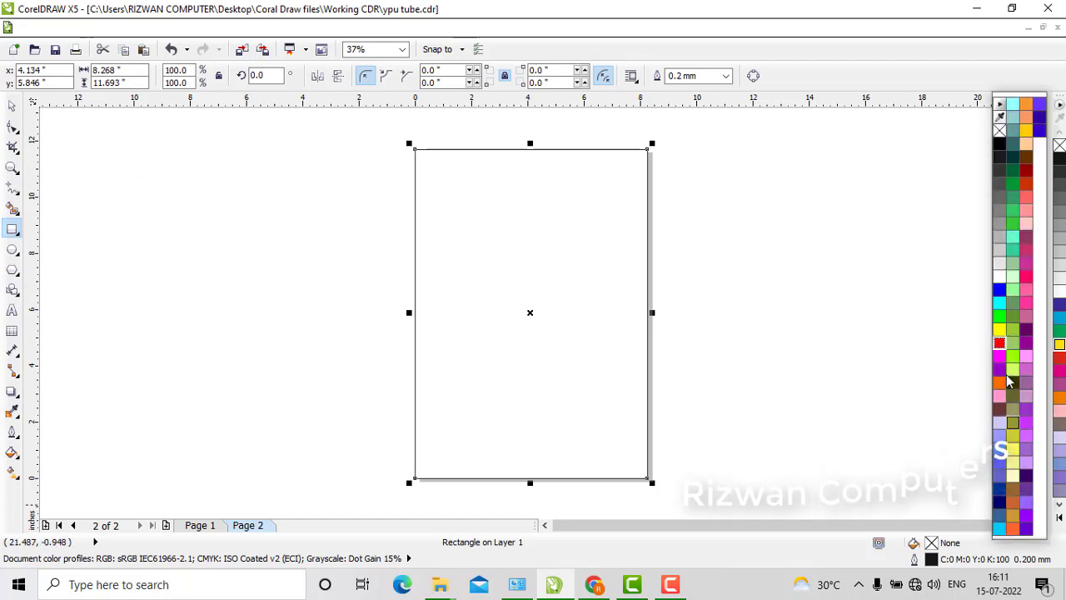
{"action": "left_click", "coordinate": [1013, 104]}
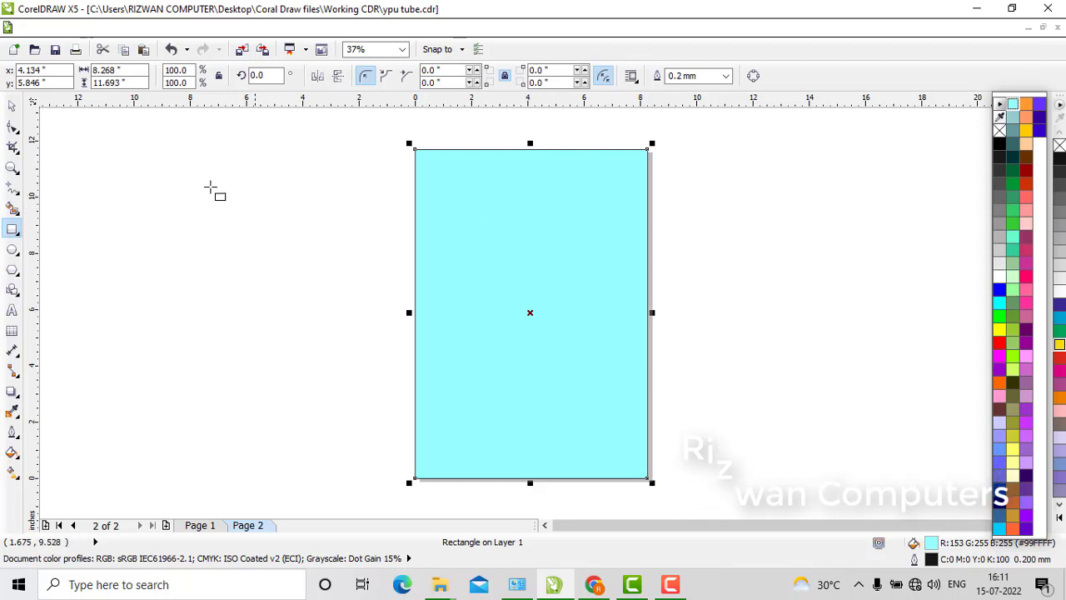
Round the rectangle's two top corners and its bottom-left corner one at a time to 4.134 inches with the Shape tool.
{"action": "left_click", "coordinate": [12, 131]}
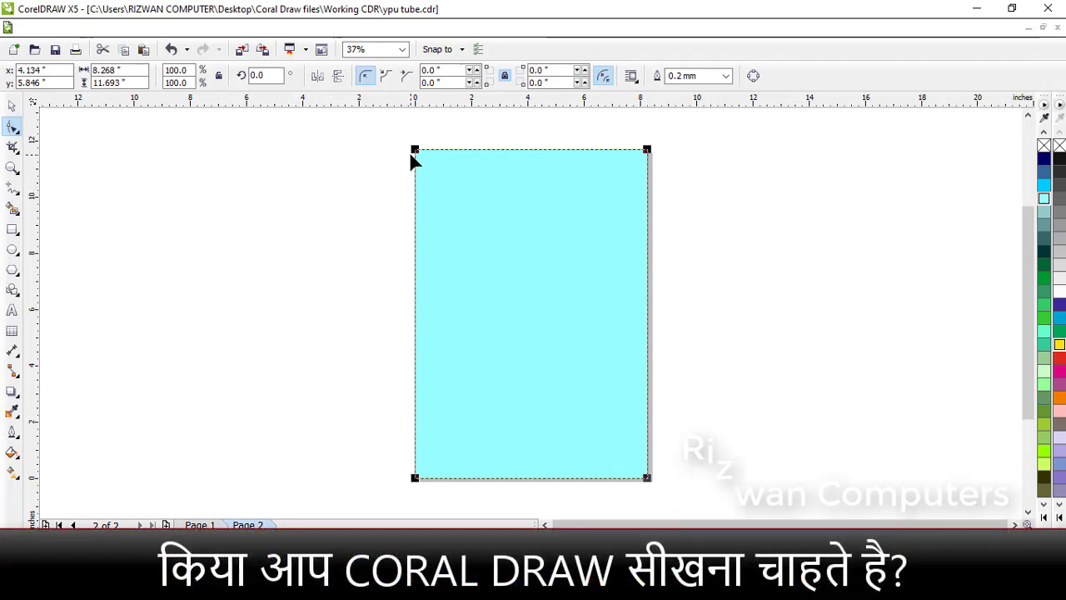
{"action": "scroll", "coordinate": [410, 156], "scroll_direction": "up", "scroll_amount": 1}
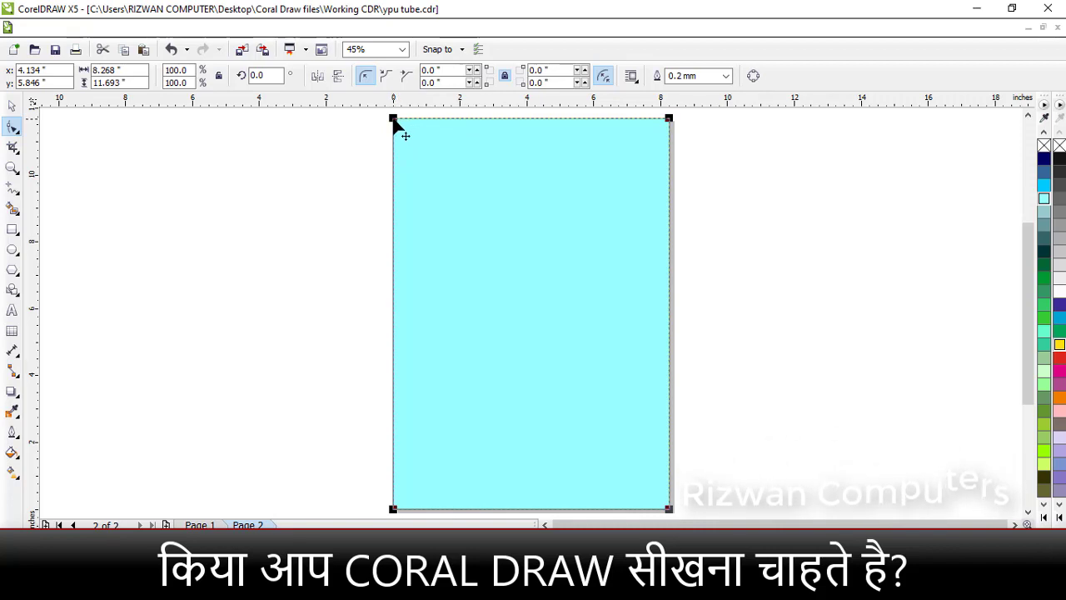
{"action": "left_click_drag", "start_coordinate": [395, 121], "coordinate": [592, 200]}
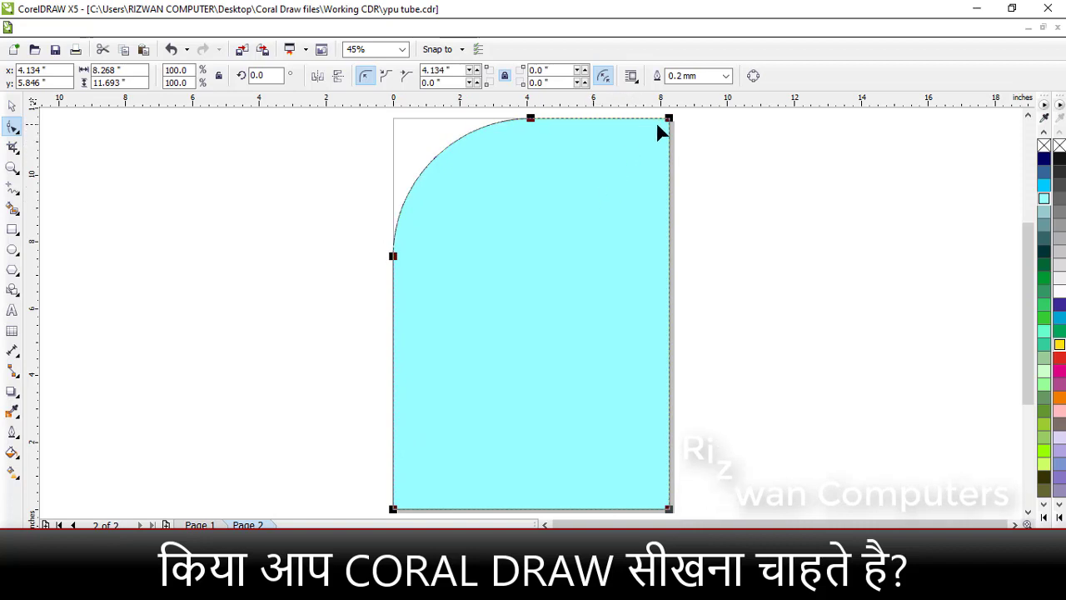
{"action": "left_click_drag", "start_coordinate": [670, 122], "coordinate": [621, 127]}
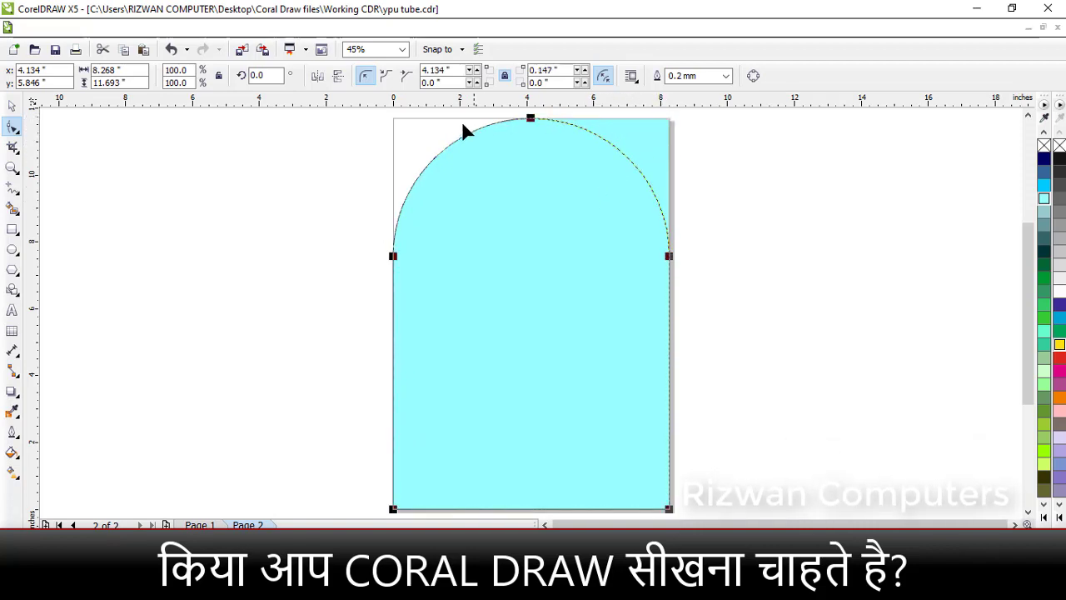
{"action": "left_click_drag", "start_coordinate": [463, 129], "coordinate": [450, 150]}
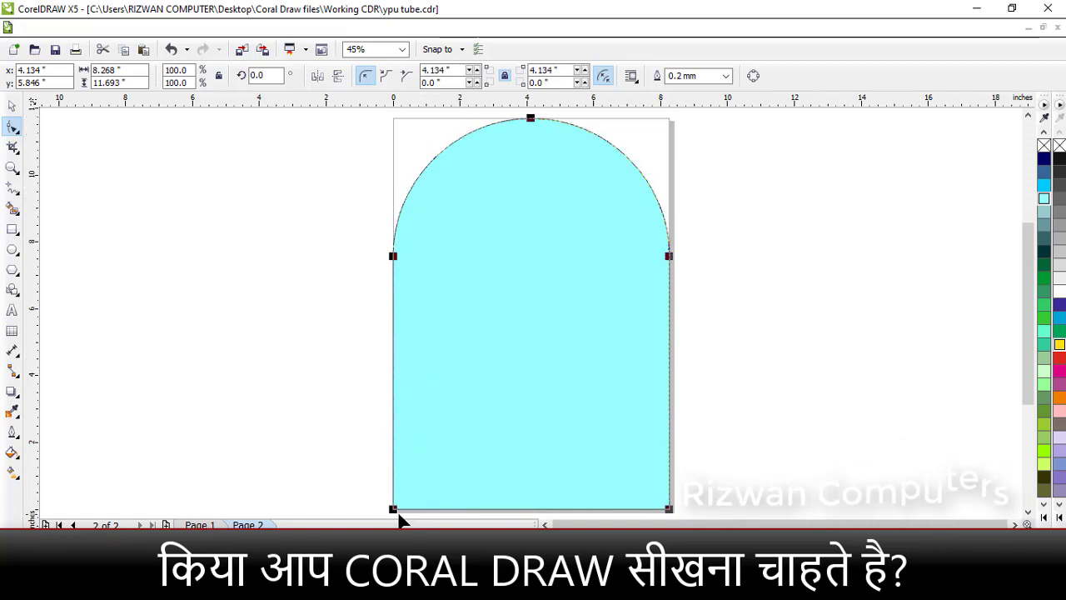
{"action": "left_click_drag", "start_coordinate": [417, 494], "coordinate": [647, 359]}
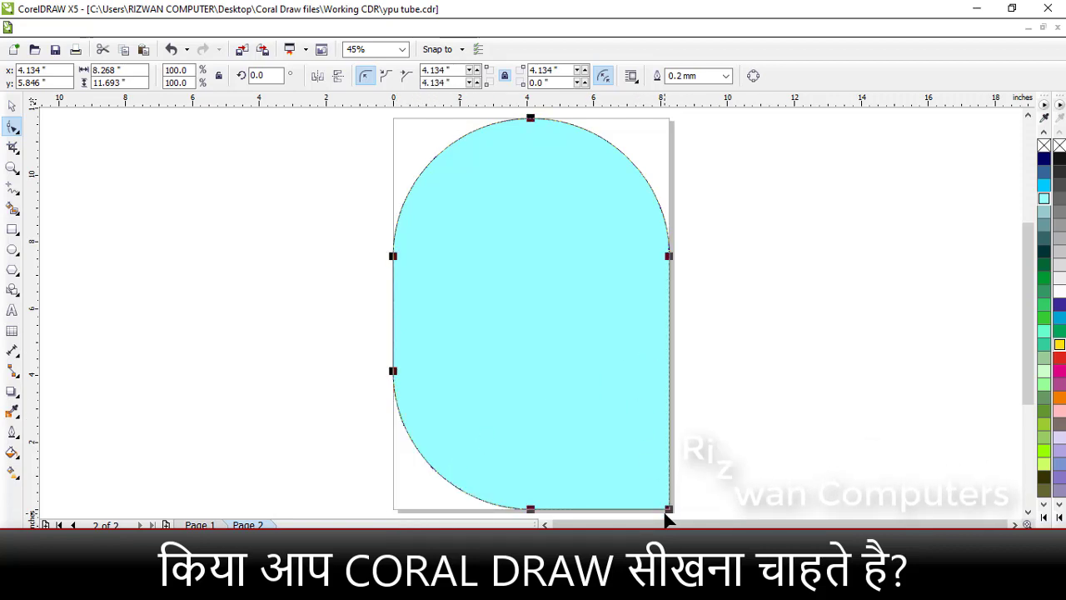
Undo all the individual corner roundings so the rectangle has square corners.
{"action": "key", "text": "ctrl+z"}
{"action": "key", "text": "ctrl+z"}
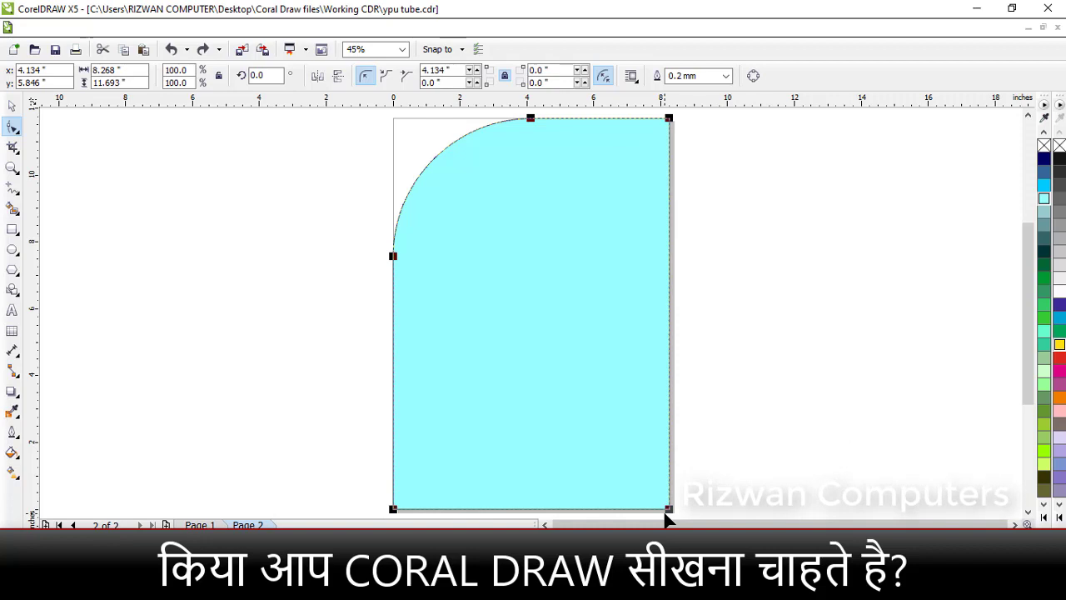
{"action": "key", "text": "ctrl+z"}
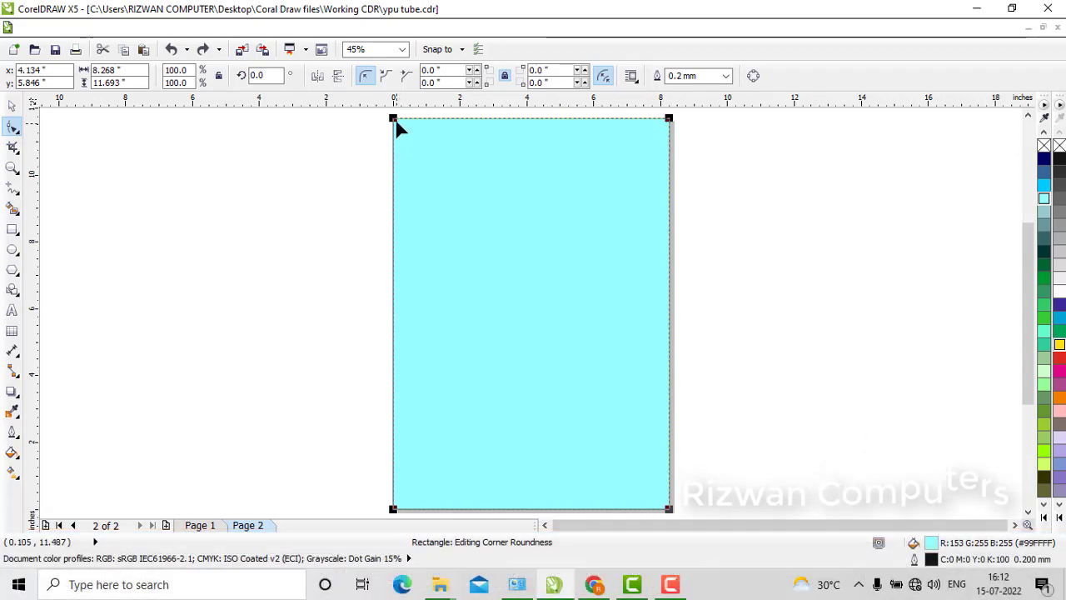
Round all four corners of the rectangle together to 4.134 inches with the Shape tool.
{"action": "left_click_drag", "start_coordinate": [398, 123], "coordinate": [444, 146]}
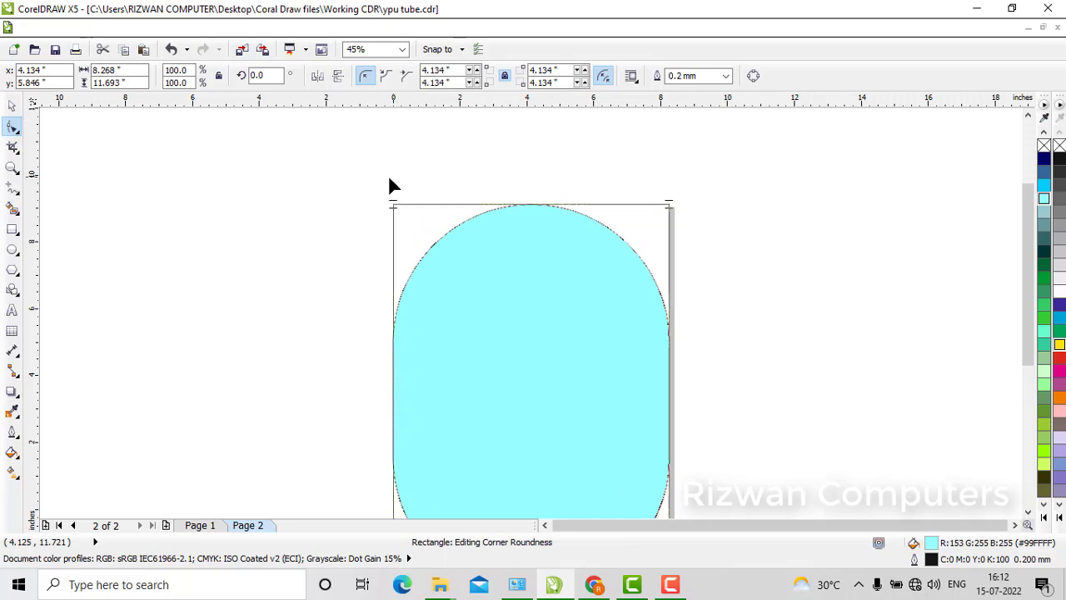
{"action": "left_click_drag", "start_coordinate": [388, 186], "coordinate": [390, 186]}
{"action": "scroll", "coordinate": [507, 162], "scroll_direction": "down", "scroll_amount": 2}
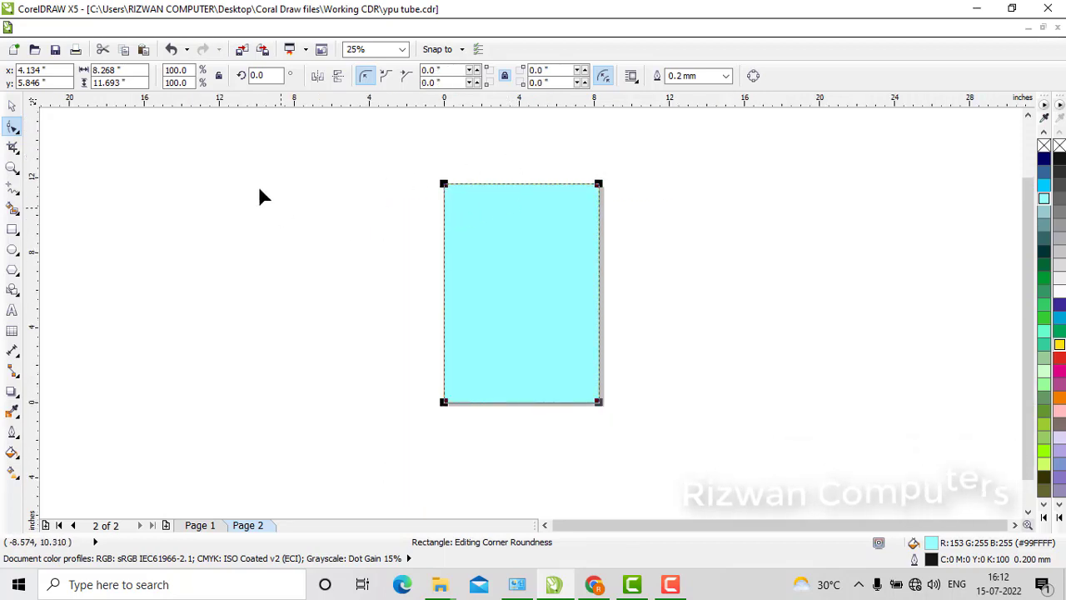
Delete the cyan rectangle from the page.
{"action": "left_click", "coordinate": [11, 105]}
{"action": "left_click", "coordinate": [390, 248]}
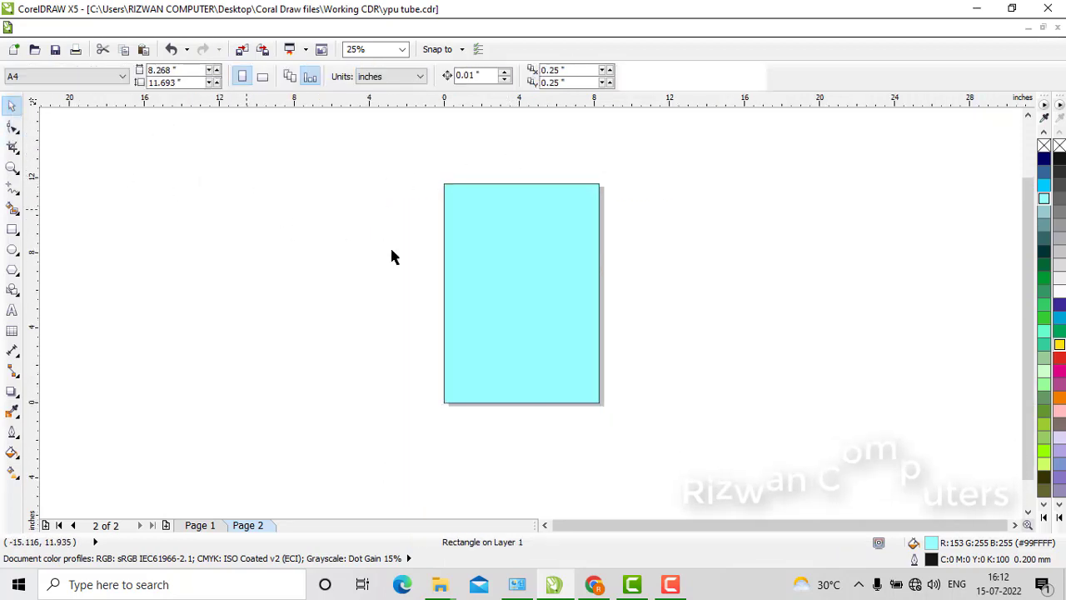
{"action": "left_click", "coordinate": [516, 269]}
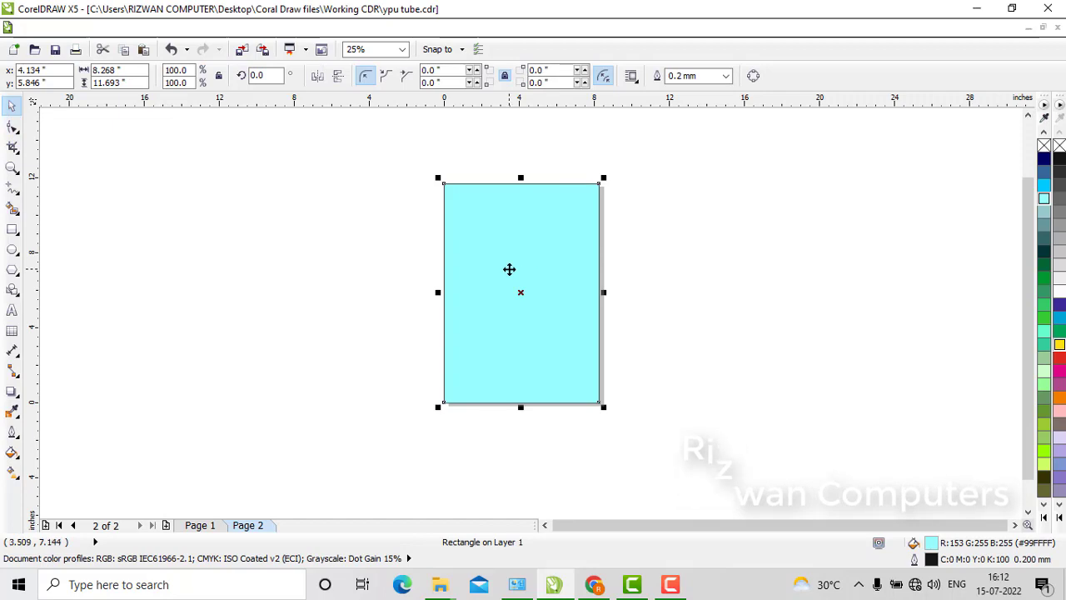
{"action": "key", "text": "Delete"}
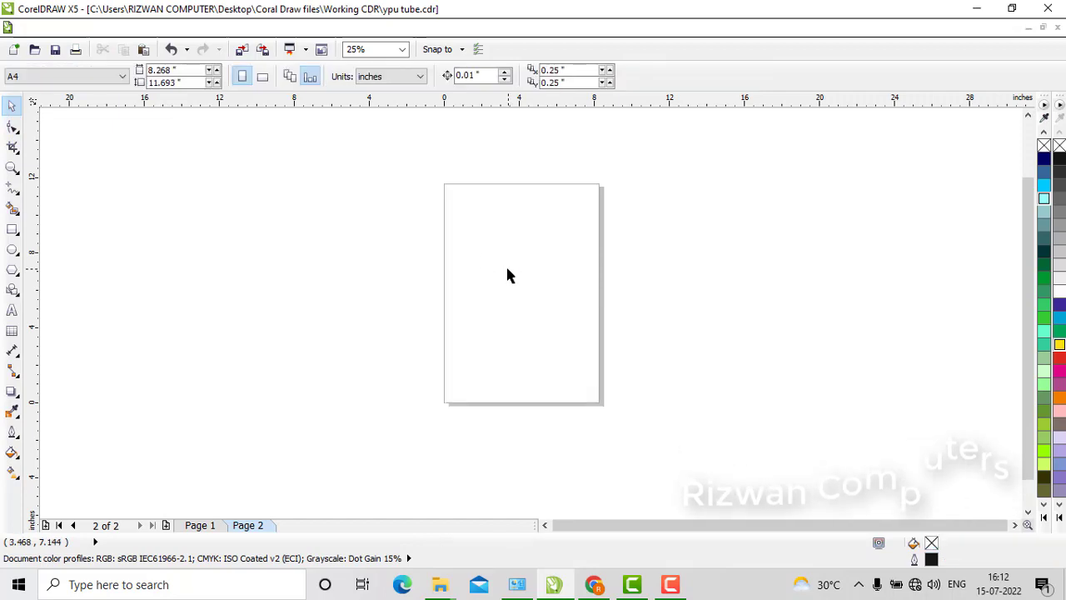
Draw a rectangle about 3.6 by 4.4 inches near the middle of the page.
{"action": "left_click", "coordinate": [12, 229]}
{"action": "left_click_drag", "start_coordinate": [468, 246], "coordinate": [535, 330]}
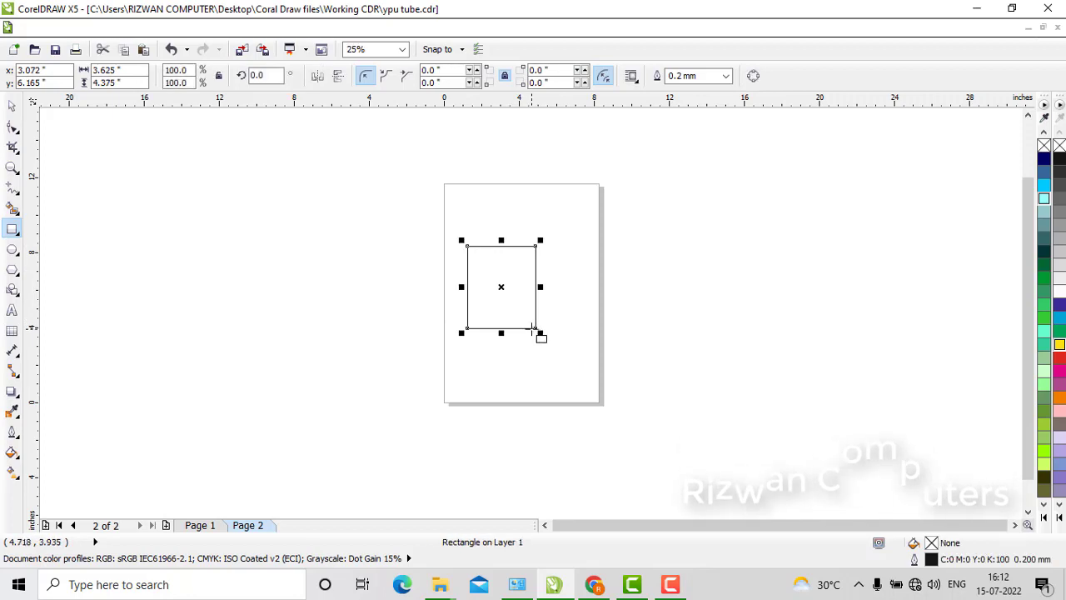
{"action": "key", "text": "shift+F2"}
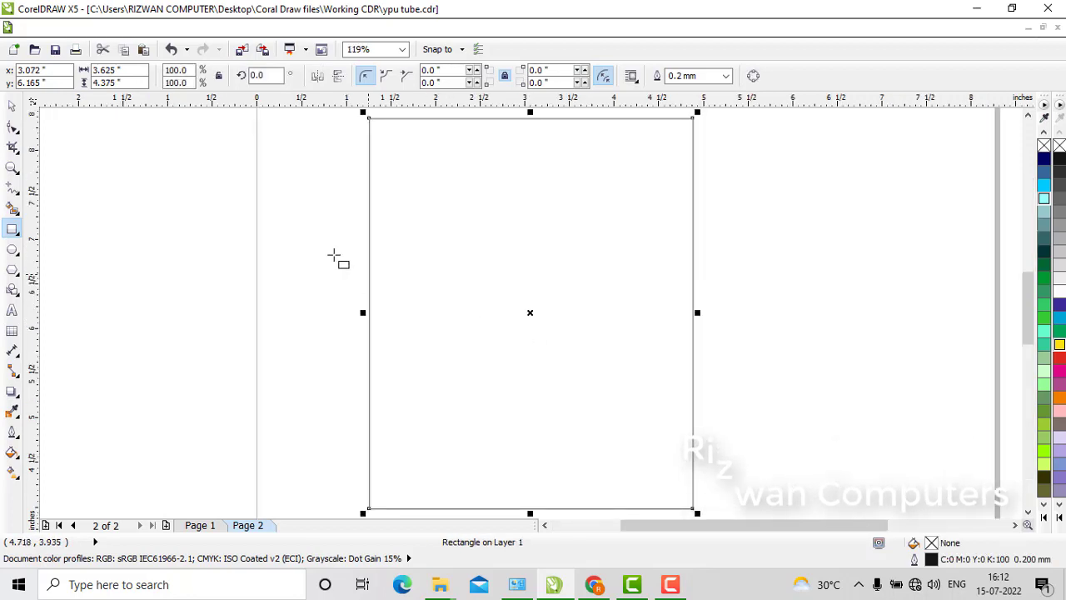
{"action": "key", "text": "space"}
{"action": "left_click", "coordinate": [110, 148]}
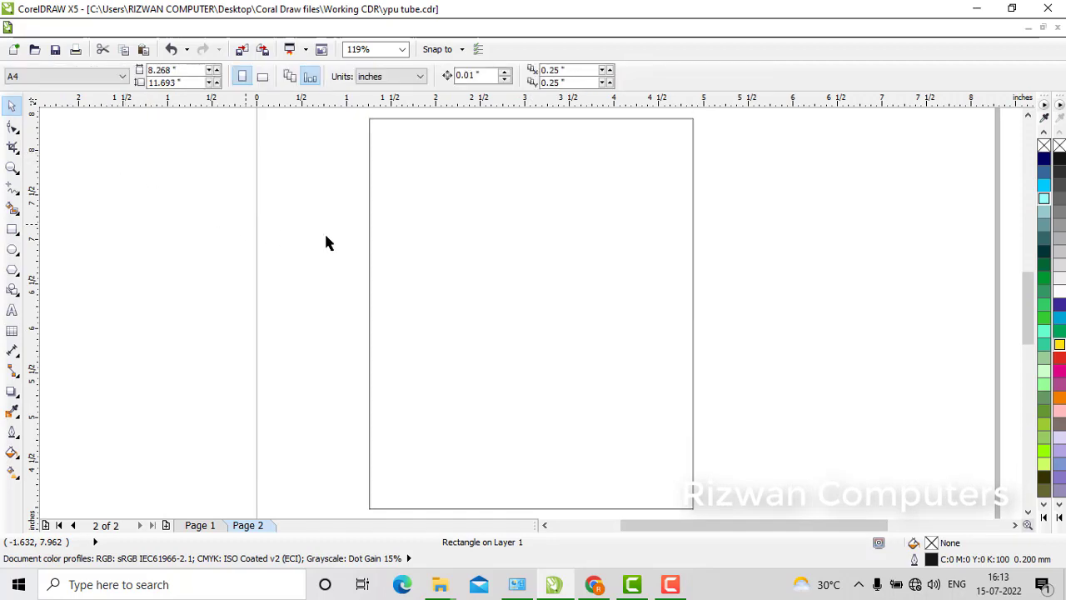
{"action": "left_click", "coordinate": [409, 219]}
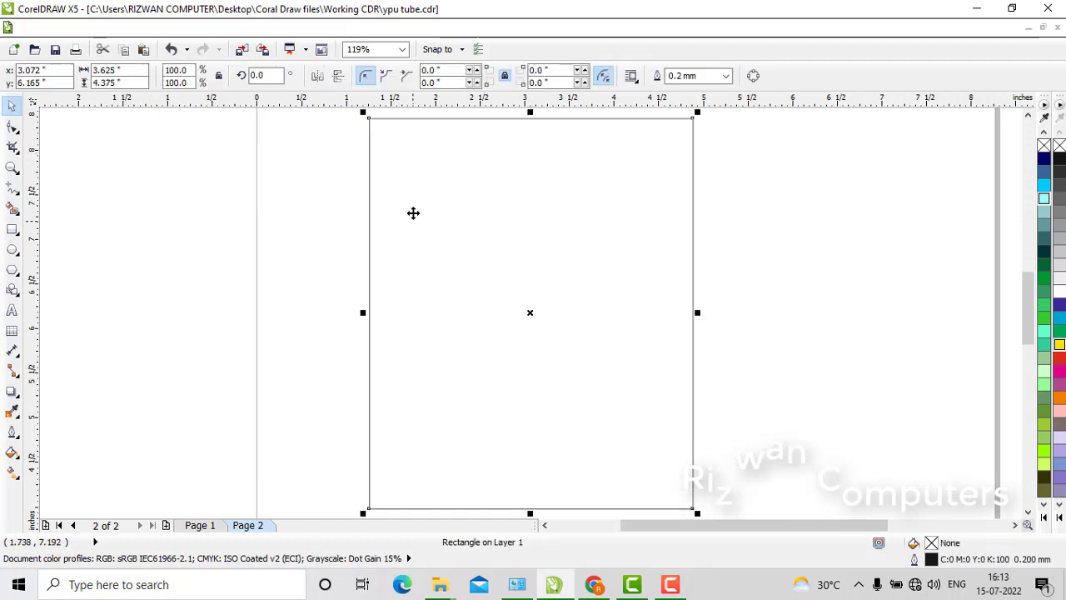
{"action": "left_click", "coordinate": [194, 146]}
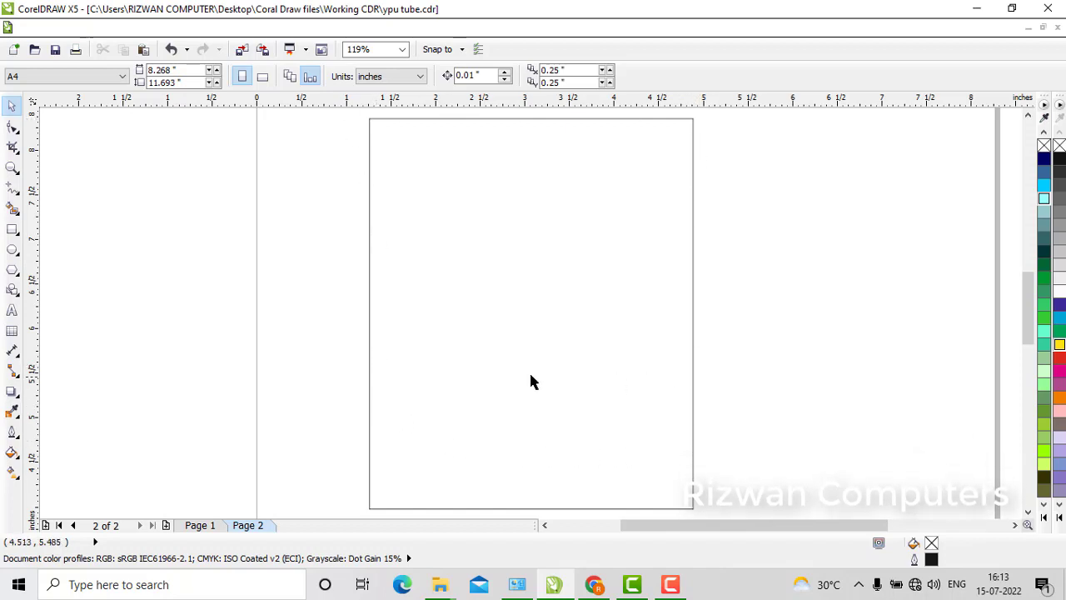
{"action": "left_click", "coordinate": [462, 119]}
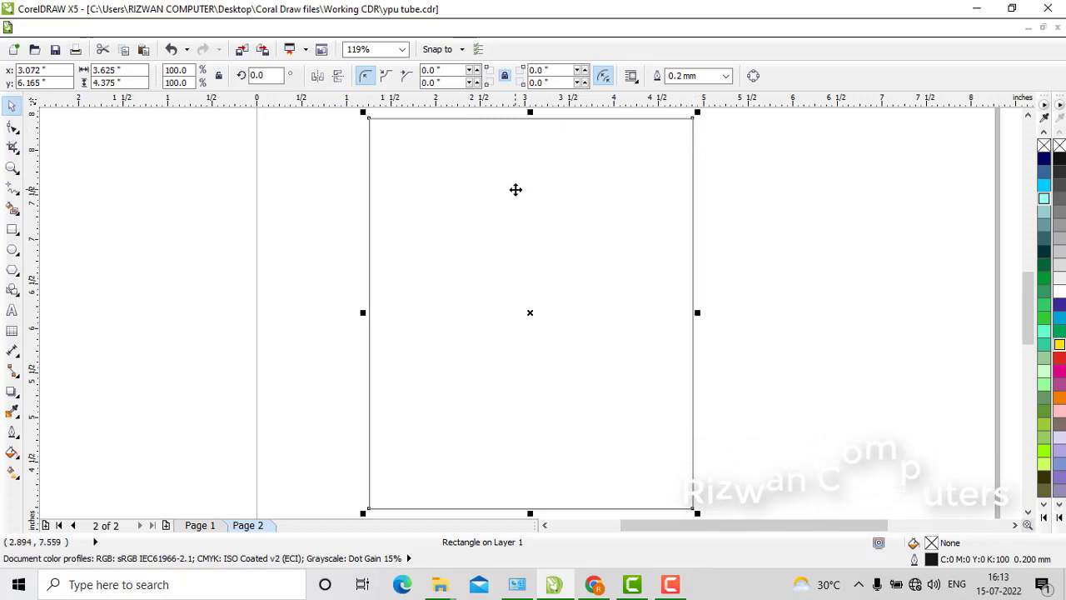
{"action": "left_click", "coordinate": [233, 191]}
Try outline widths of 4.0 mm, 3.0 mm and 0.1 mm on the rectangle.
{"action": "left_click", "coordinate": [474, 195]}
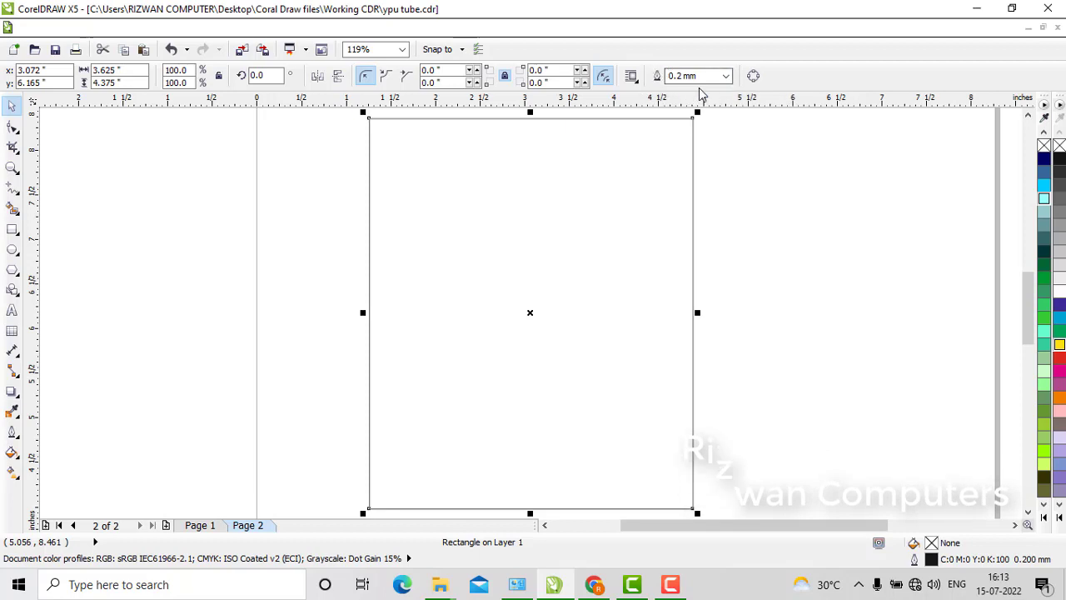
{"action": "left_click", "coordinate": [725, 75]}
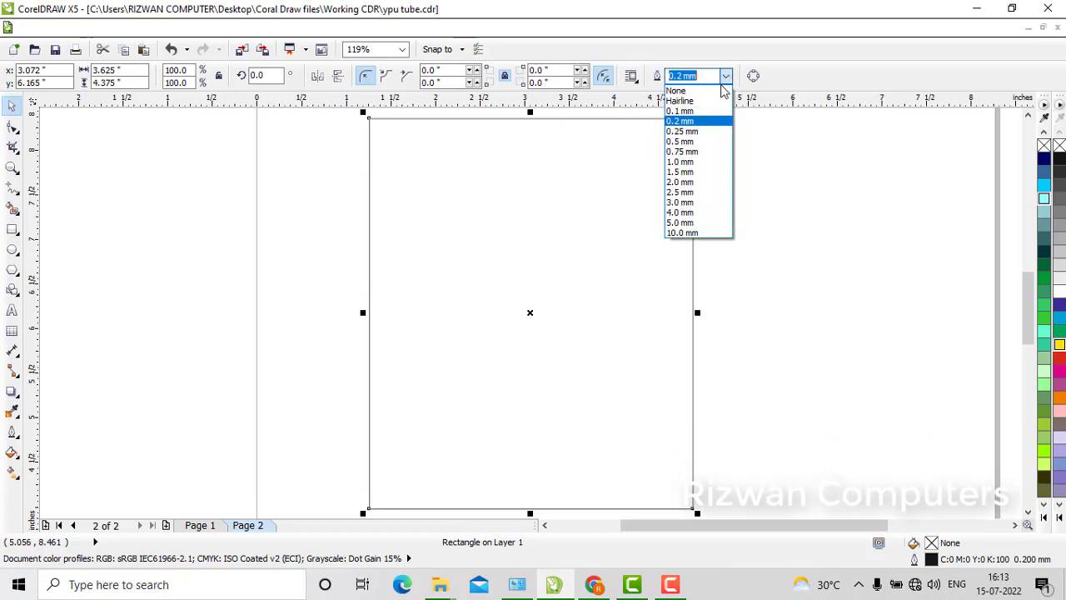
{"action": "left_click", "coordinate": [672, 213]}
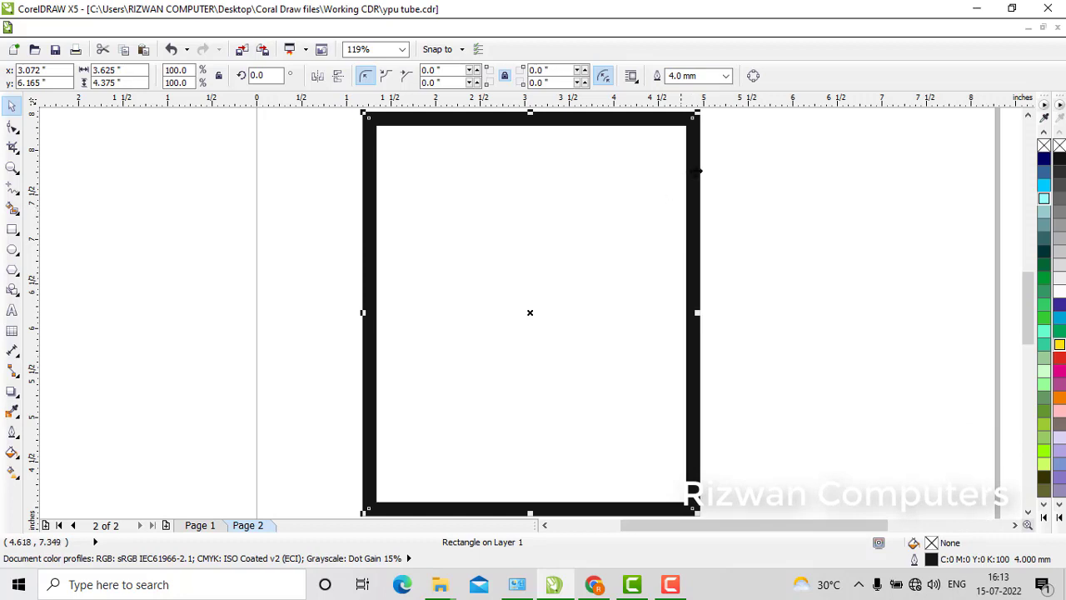
{"action": "left_click", "coordinate": [725, 76]}
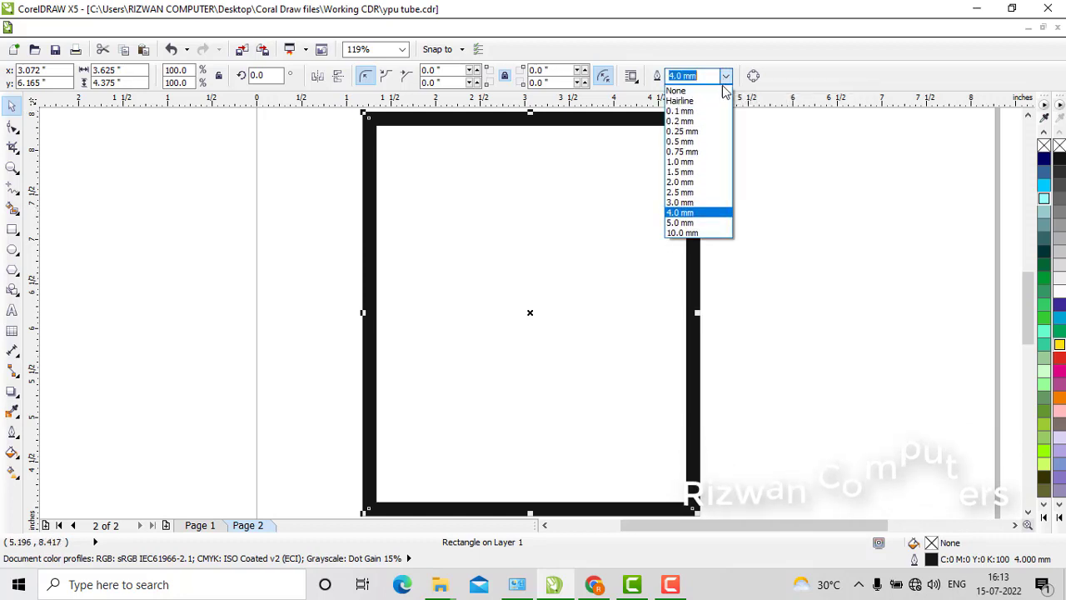
{"action": "left_click", "coordinate": [691, 202]}
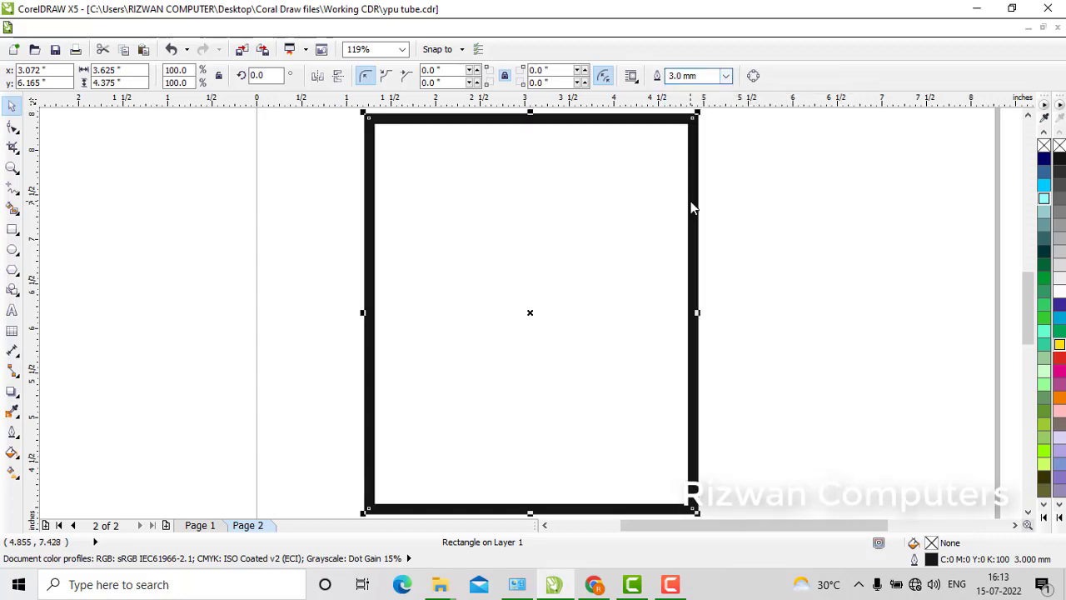
{"action": "left_click", "coordinate": [730, 77]}
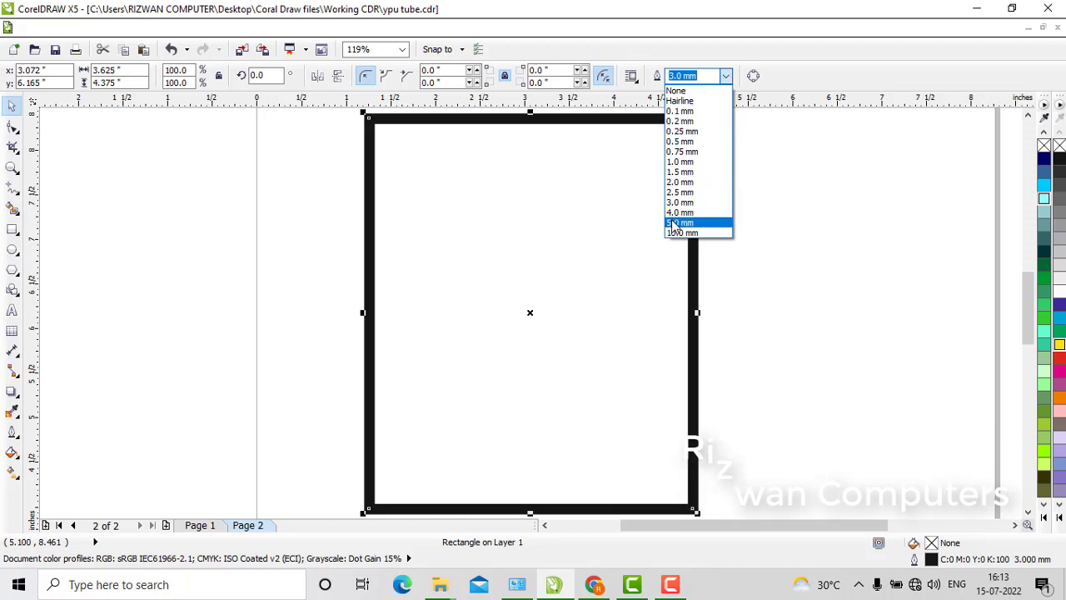
{"action": "left_click", "coordinate": [678, 114]}
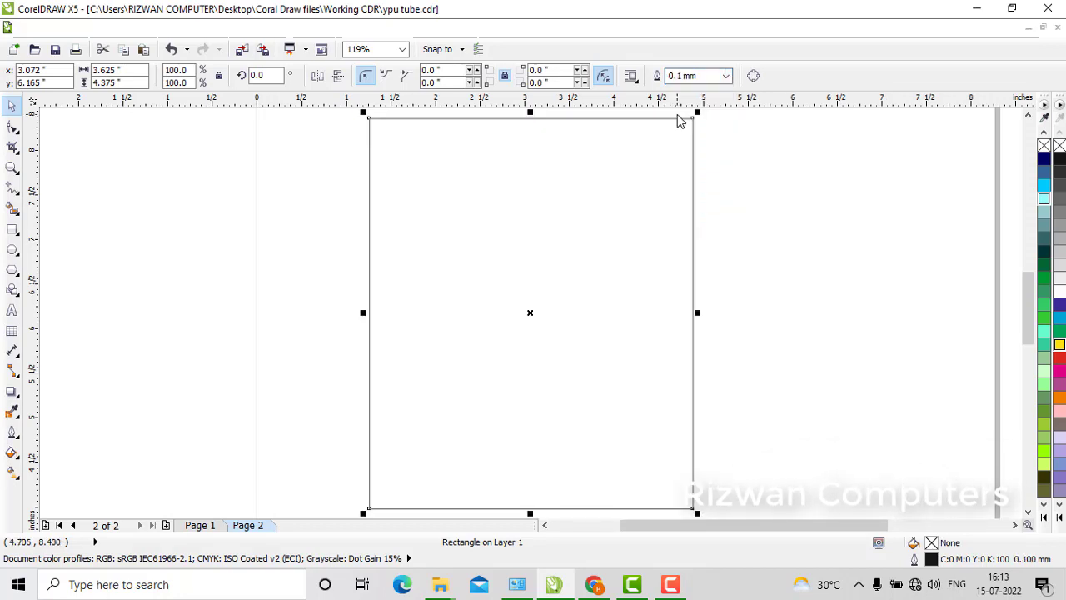
Set the rectangle's outline width to 3.0 mm.
{"action": "left_click", "coordinate": [726, 76]}
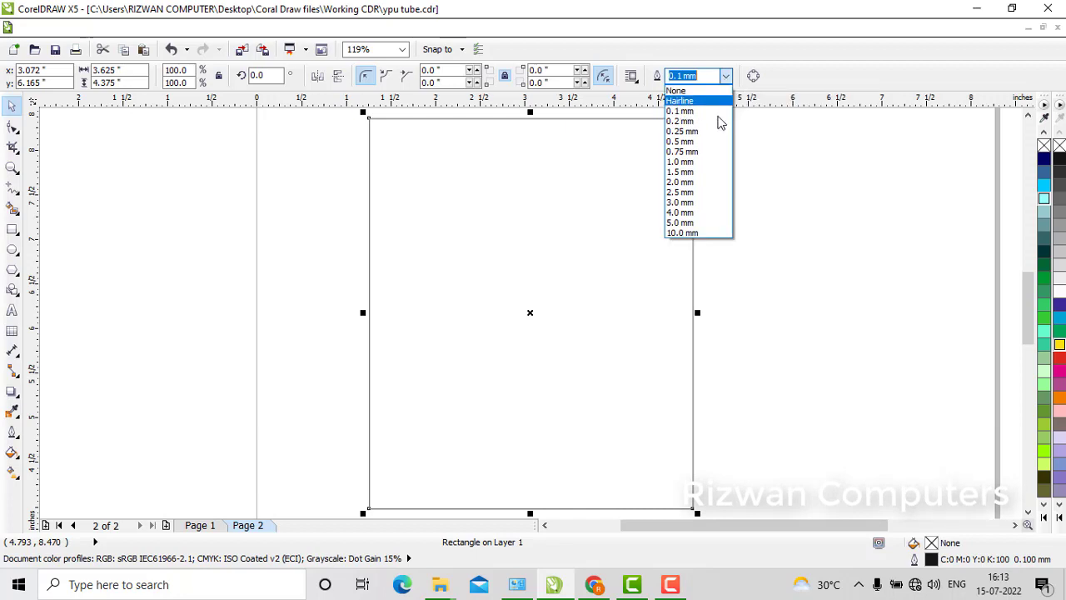
{"action": "left_click", "coordinate": [681, 203]}
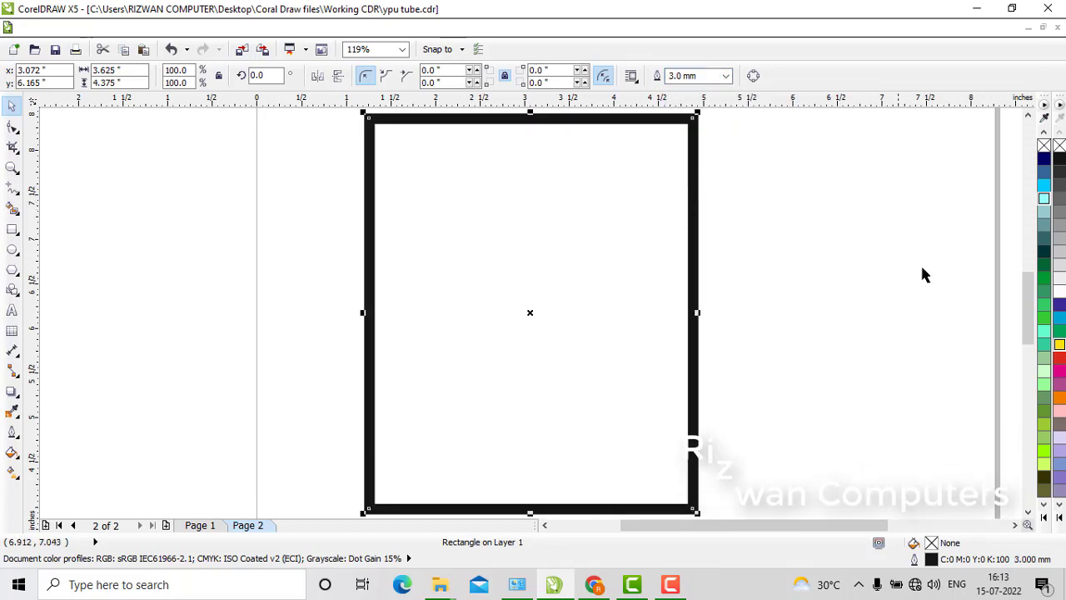
Try red and black outline colours on the rectangle.
{"action": "left_click", "coordinate": [1045, 518]}
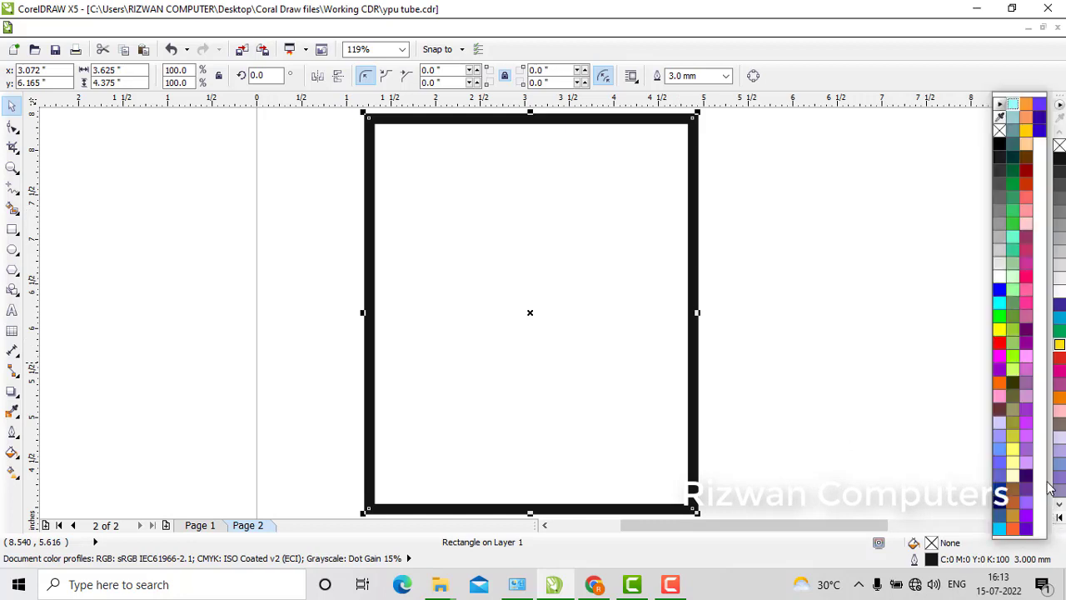
{"action": "right_click", "coordinate": [999, 344]}
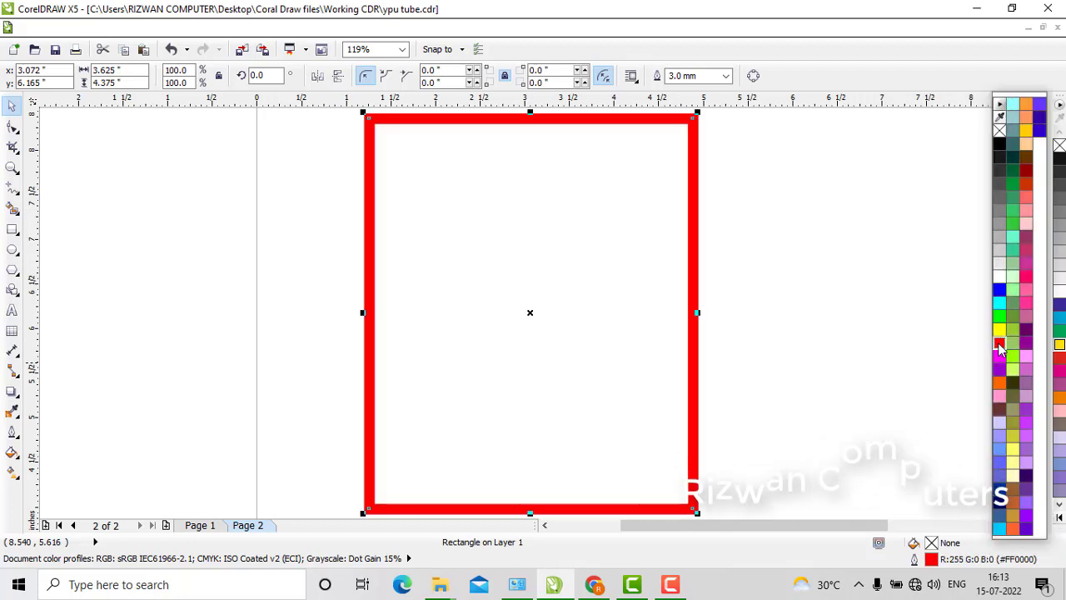
{"action": "left_click", "coordinate": [723, 254]}
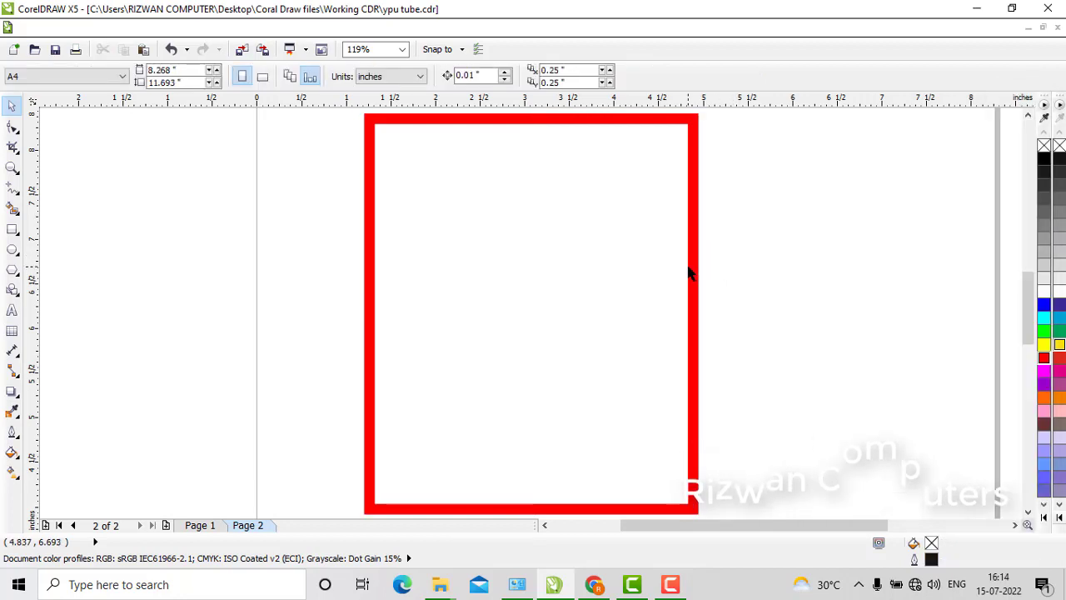
{"action": "left_click", "coordinate": [697, 275]}
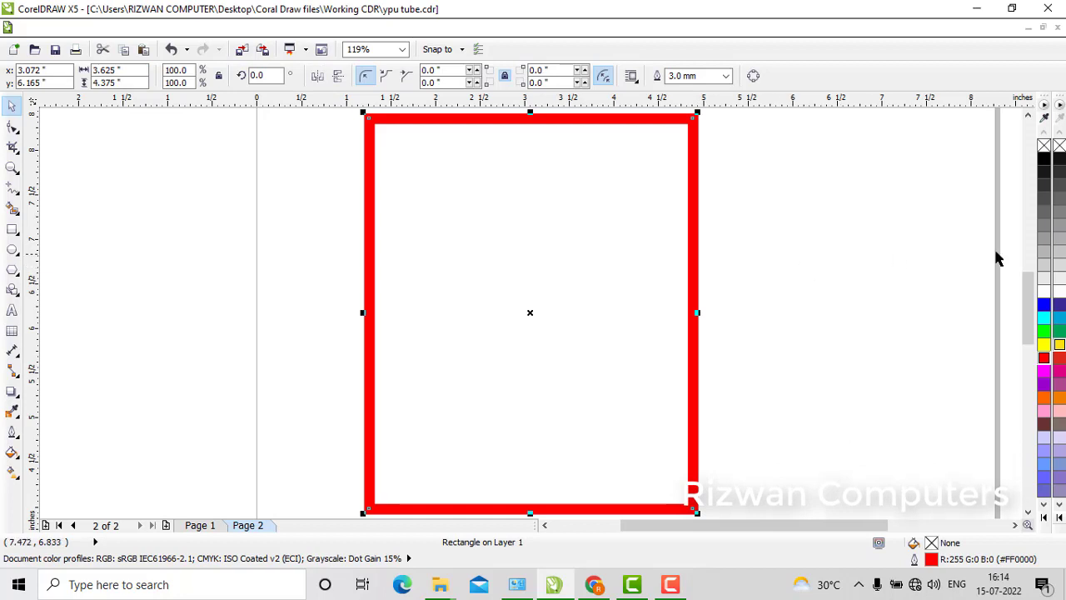
{"action": "right_click", "coordinate": [1047, 164]}
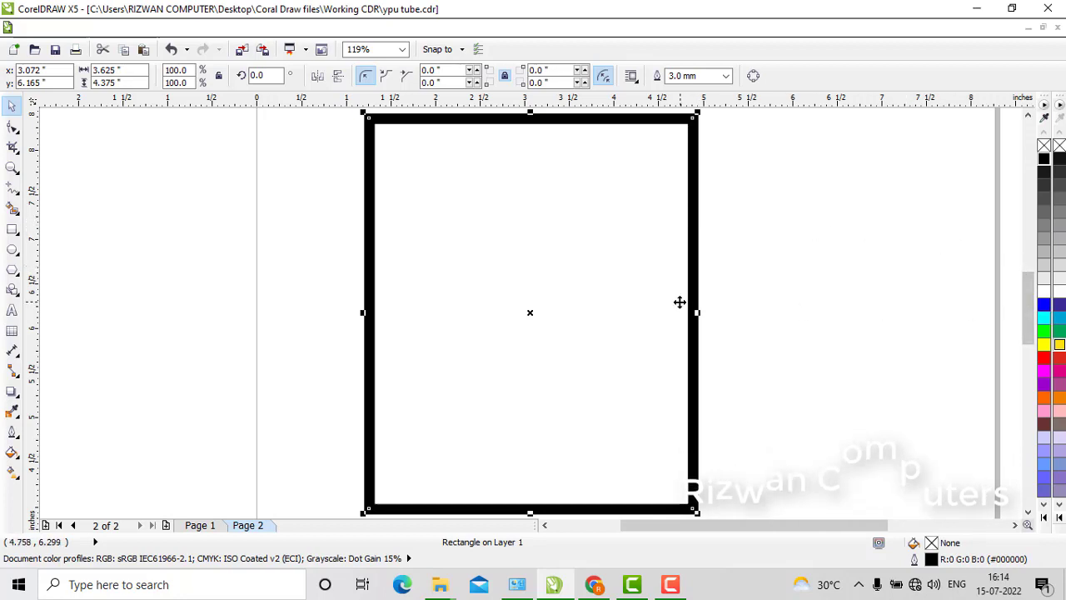
Set the rectangle's outline colour to blue.
{"action": "right_click", "coordinate": [1044, 307]}
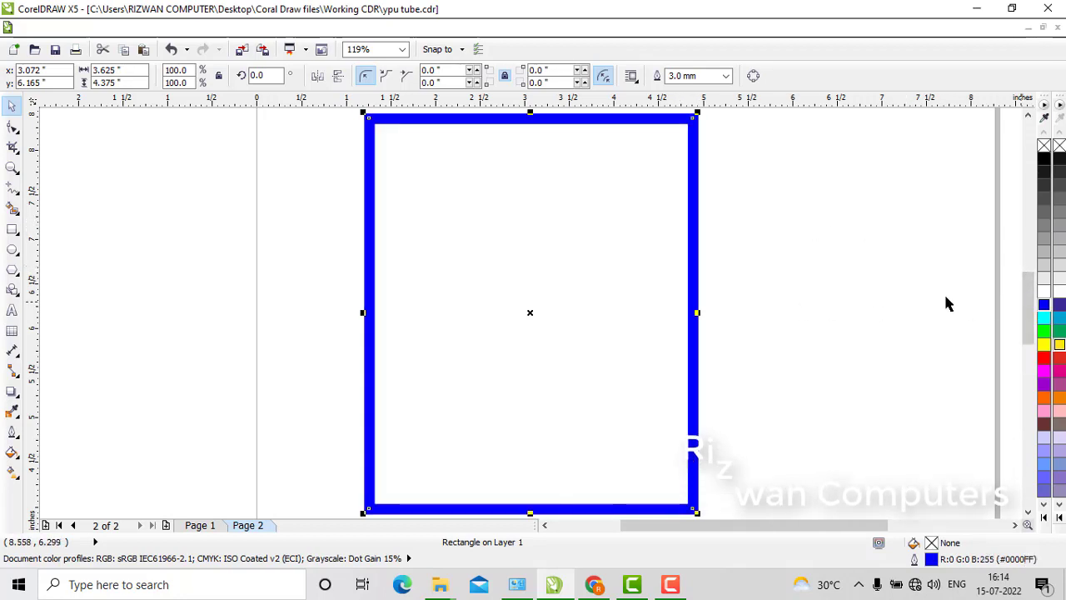
{"action": "left_click", "coordinate": [759, 251]}
{"action": "key", "text": "Tab"}
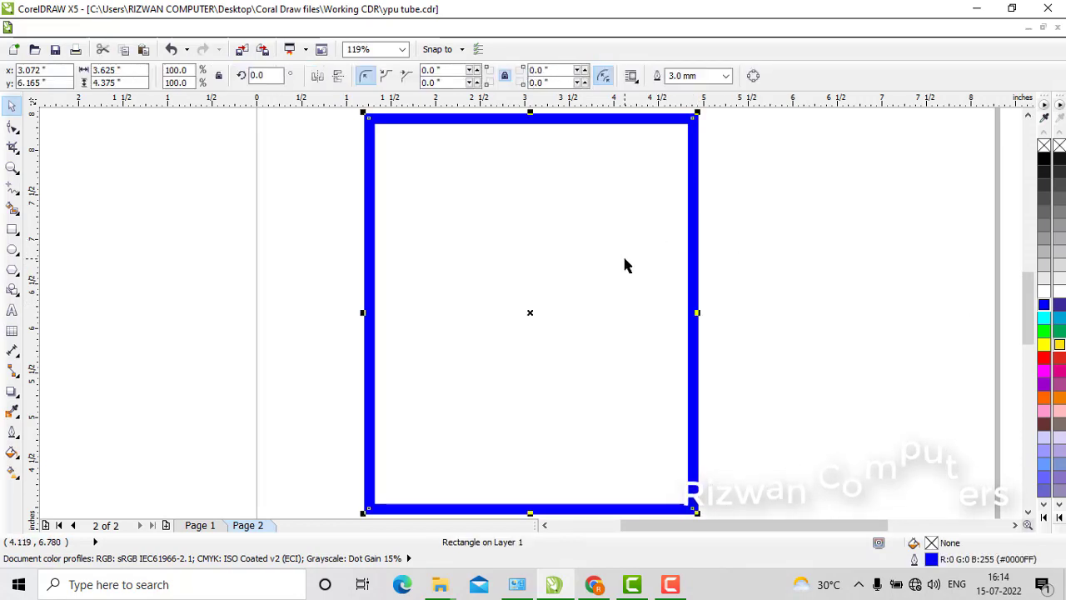
{"action": "left_click", "coordinate": [754, 252]}
{"action": "key", "text": "Tab"}
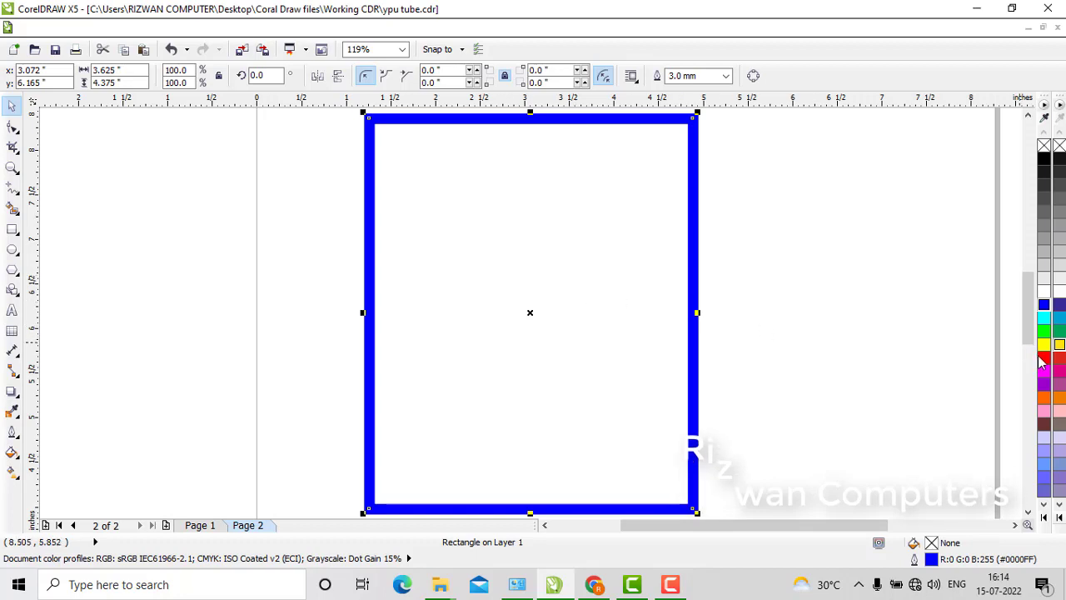
Fill the rectangle with the same blue as its outline.
{"action": "left_click", "coordinate": [1047, 308]}
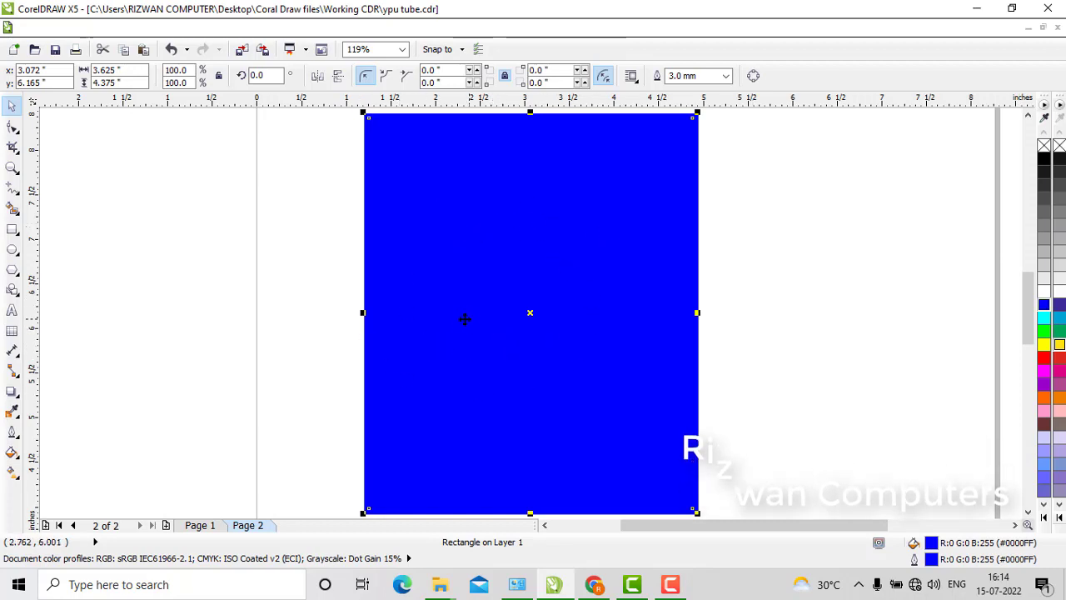
{"action": "left_click", "coordinate": [176, 234]}
{"action": "left_click", "coordinate": [503, 288]}
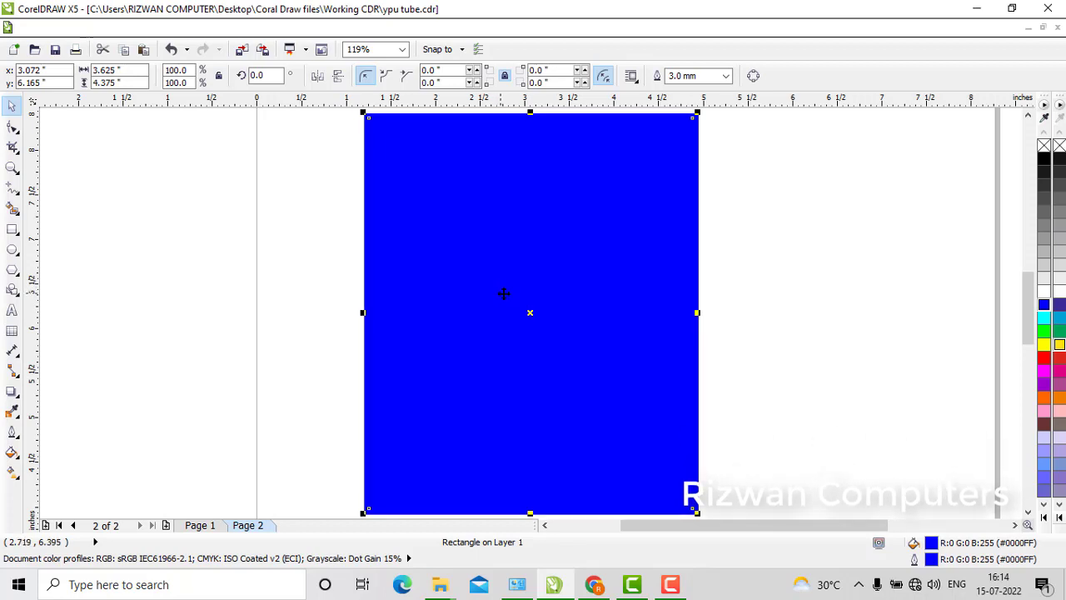
Duplicate the blue rectangle in place, trying the copy at positions to its right before returning it over the original.
{"action": "left_click_drag", "start_coordinate": [524, 296], "coordinate": [501, 303]}
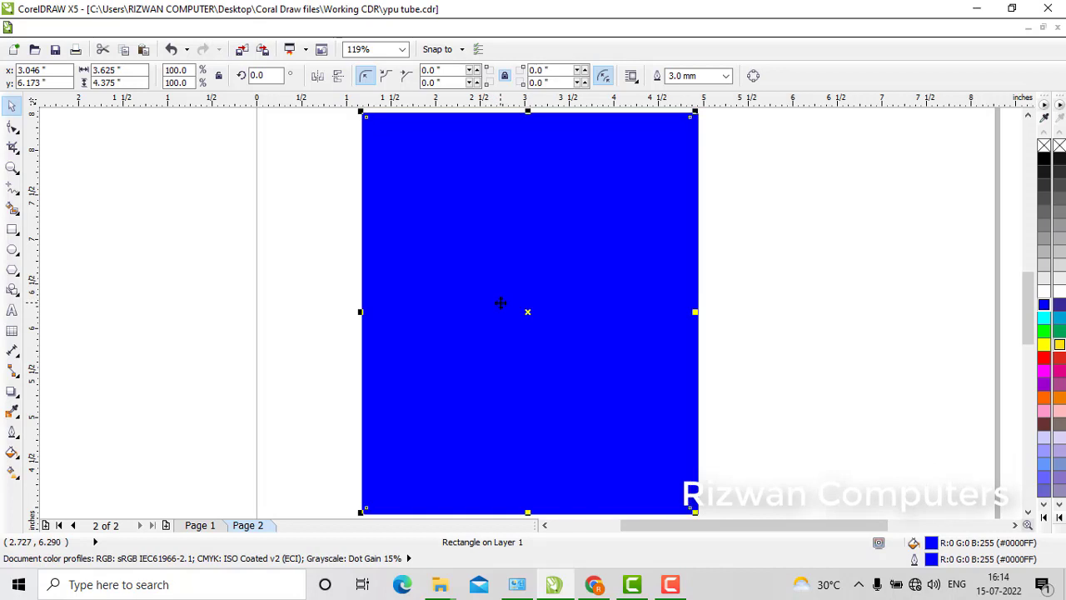
{"action": "key", "text": "plus"}
{"action": "key", "text": "shift+Right"}
{"action": "key", "text": "shift+Right"}
{"action": "key", "text": "shift+Right"}
{"action": "key", "text": "shift+Right"}
{"action": "key", "text": "shift+Right"}
{"action": "key", "text": "shift+Right"}
{"action": "key", "text": "shift+Right"}
{"action": "key", "text": "shift+Right"}
{"action": "key", "text": "shift+Right"}
{"action": "key", "text": "shift+Right"}
{"action": "key", "text": "shift+Right"}
{"action": "key", "text": "shift+Right"}
{"action": "key", "text": "shift+Right"}
{"action": "key", "text": "shift+Right"}
{"action": "key", "text": "shift+Right"}
{"action": "key", "text": "shift+Right"}
{"action": "key", "text": "shift+Right"}
{"action": "key", "text": "shift+Right"}
{"action": "key", "text": "shift+Right"}
{"action": "key", "text": "shift+Right"}
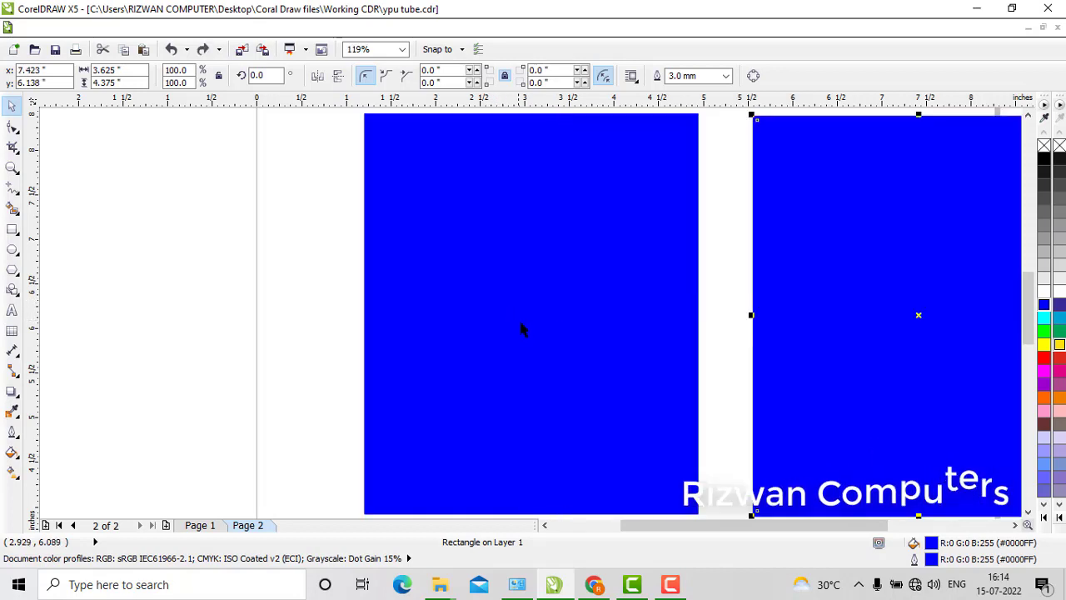
{"action": "key", "text": "shift+Left"}
{"action": "key", "text": "shift+Left"}
{"action": "key", "text": "shift+Left"}
{"action": "key", "text": "shift+Left"}
{"action": "key", "text": "shift+Left"}
{"action": "key", "text": "shift+Left"}
{"action": "key", "text": "shift+Left"}
{"action": "key", "text": "shift+Left"}
{"action": "key", "text": "shift+Left"}
{"action": "key", "text": "Delete"}
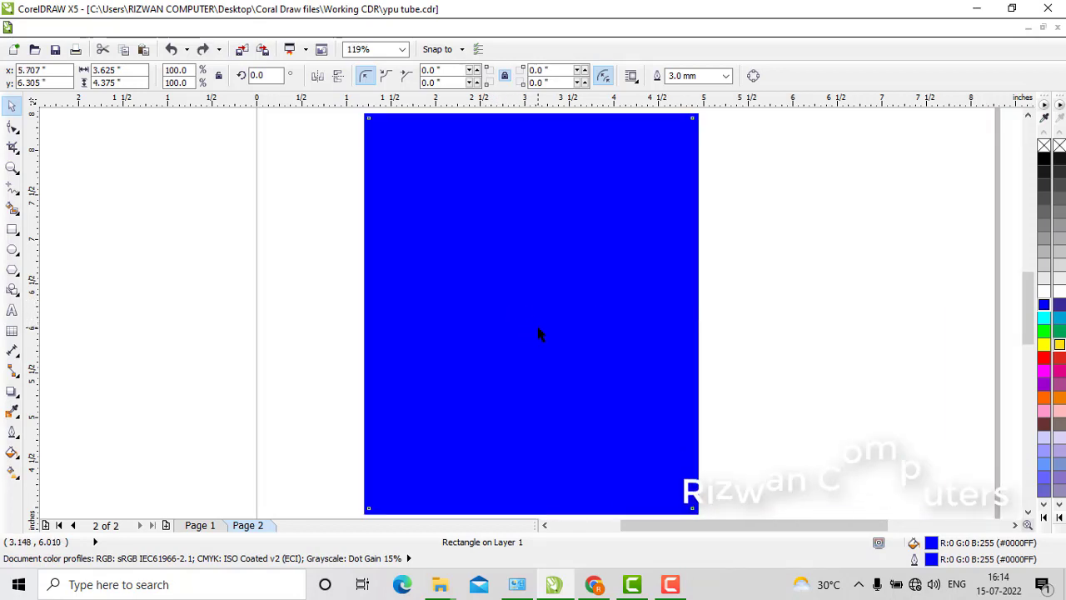
Fill the front rectangle with white and round all its corners to a radius of about 0.81 inch with the Shape tool.
{"action": "left_click", "coordinate": [1044, 292]}
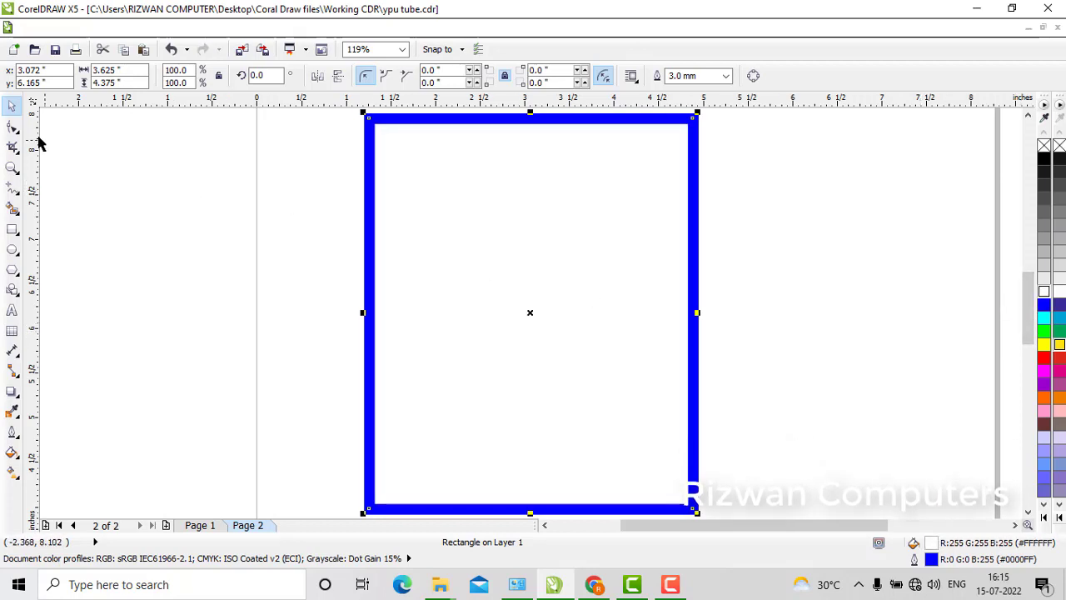
{"action": "left_click", "coordinate": [13, 128]}
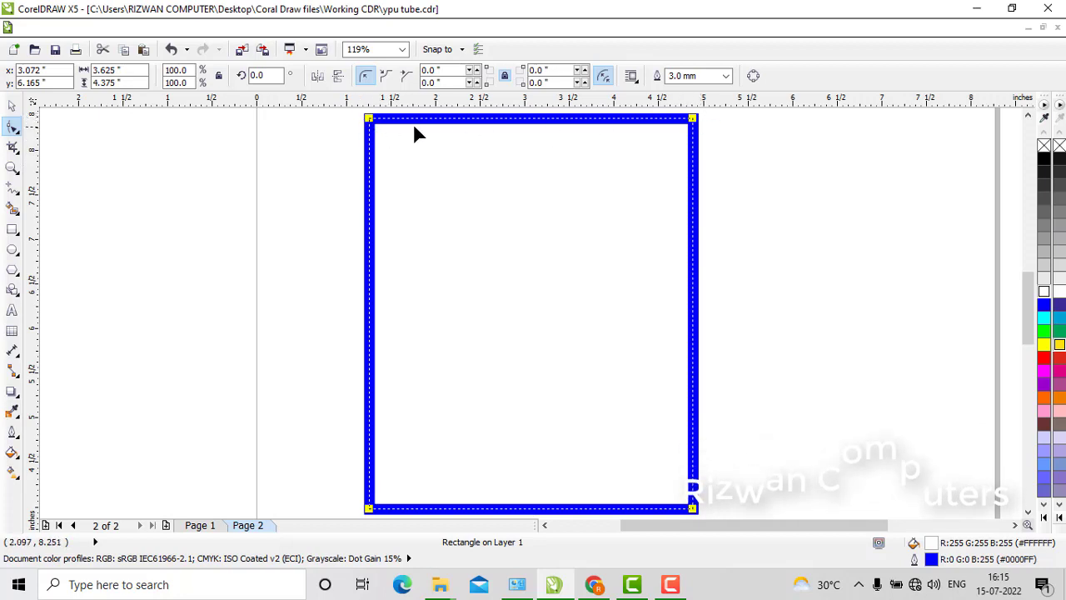
{"action": "left_click_drag", "start_coordinate": [369, 119], "coordinate": [442, 125]}
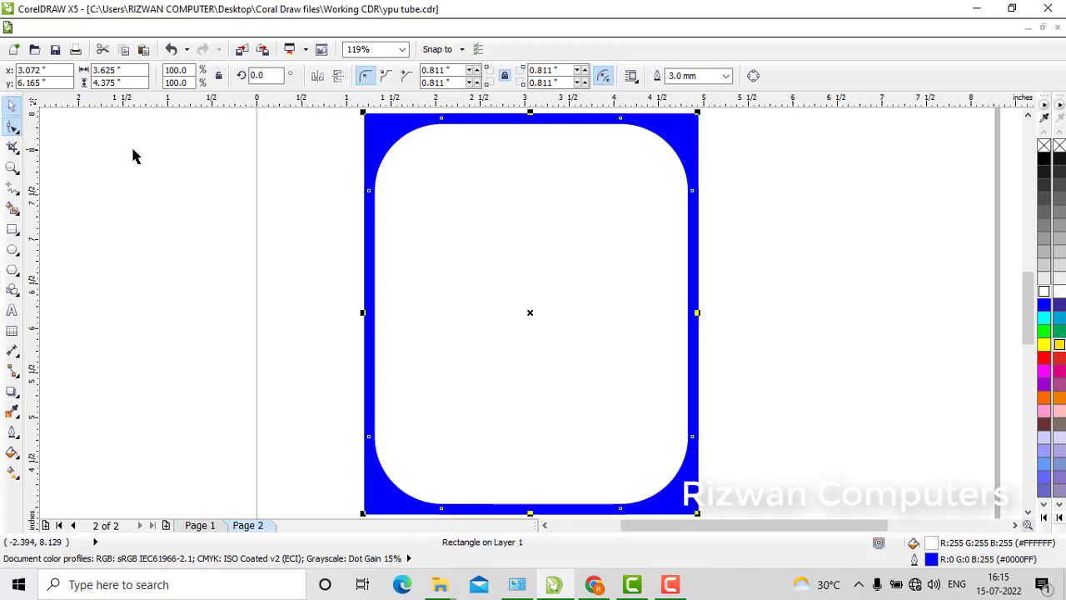
Try narrowing the white rounded rectangle to about 2.95 inches wide and undo the resize.
{"action": "scroll", "coordinate": [485, 193], "scroll_direction": "down", "scroll_amount": 2}
{"action": "left_click_drag", "start_coordinate": [600, 256], "coordinate": [568, 256]}
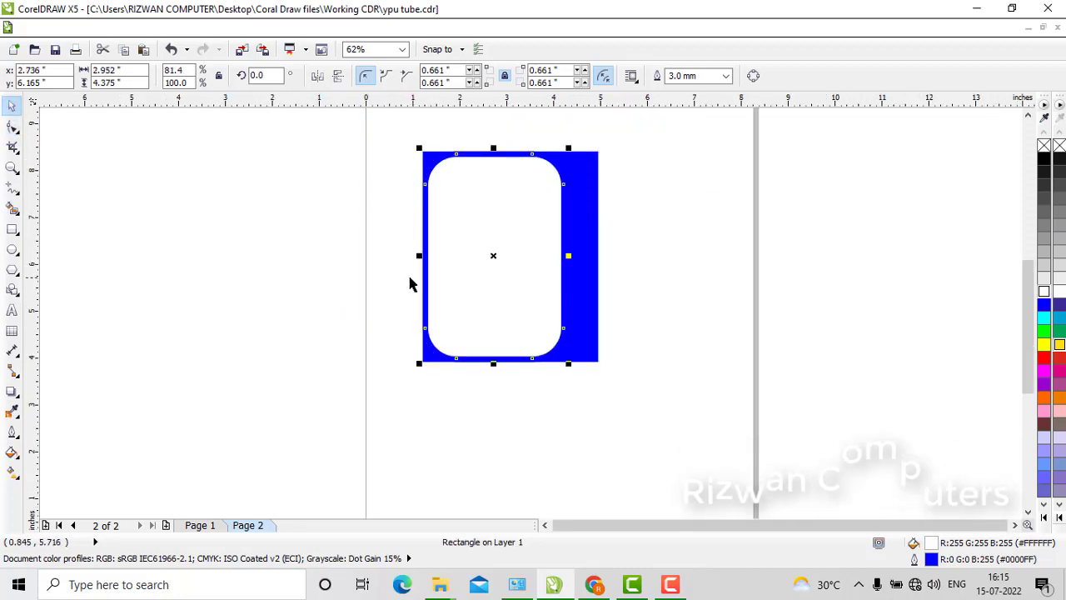
{"action": "key", "text": "ctrl+z"}
Duplicate the two stacked rectangles together, placing the copy about 4 inches to the right of the original.
{"action": "left_click", "coordinate": [363, 163]}
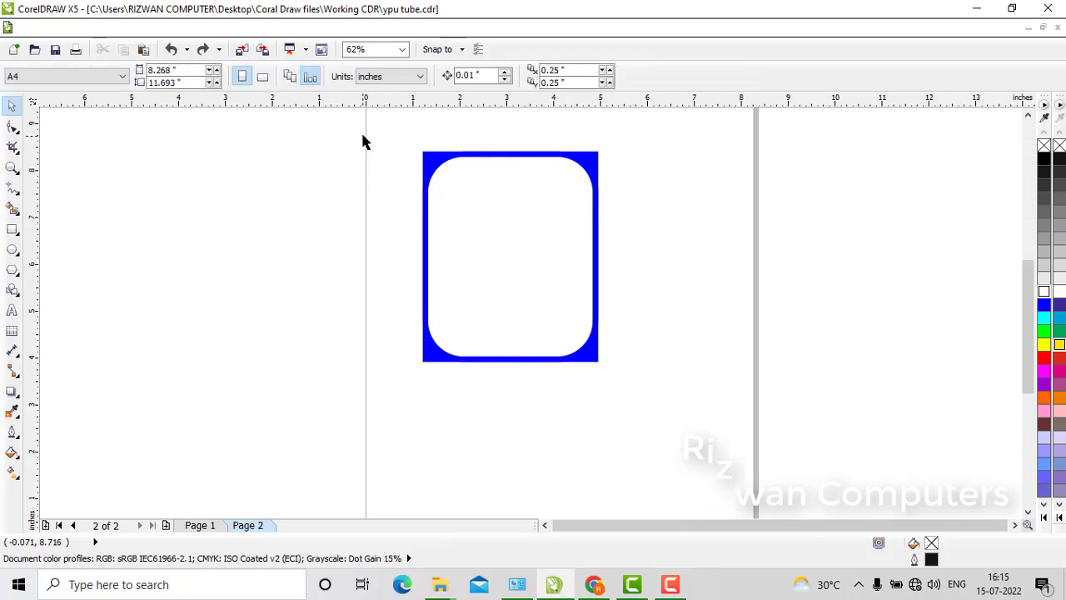
{"action": "left_click_drag", "start_coordinate": [338, 137], "coordinate": [651, 403]}
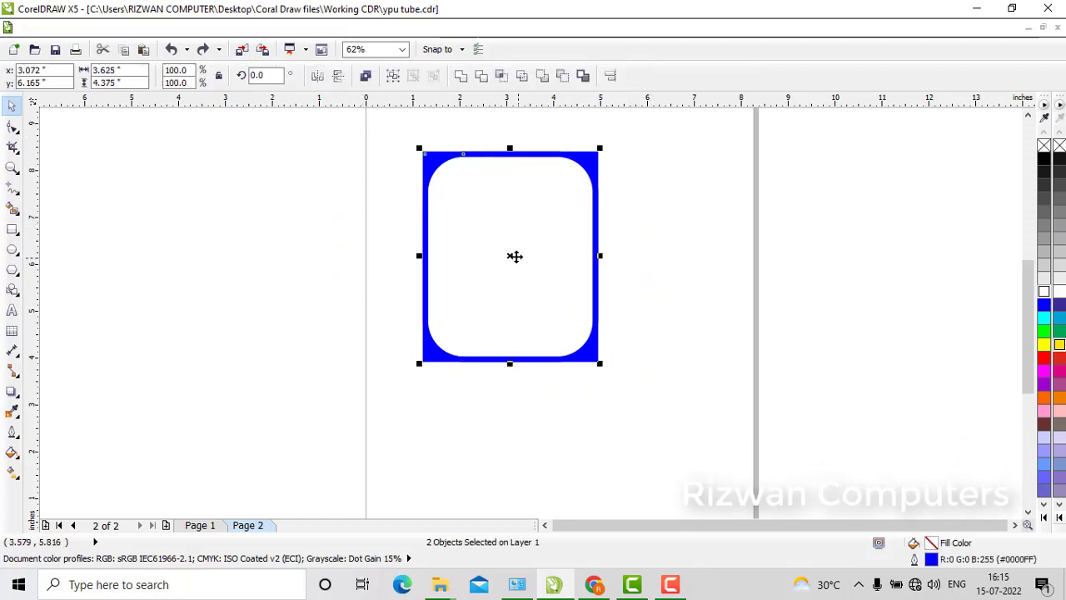
{"action": "left_click_drag", "start_coordinate": [513, 256], "coordinate": [701, 265]}
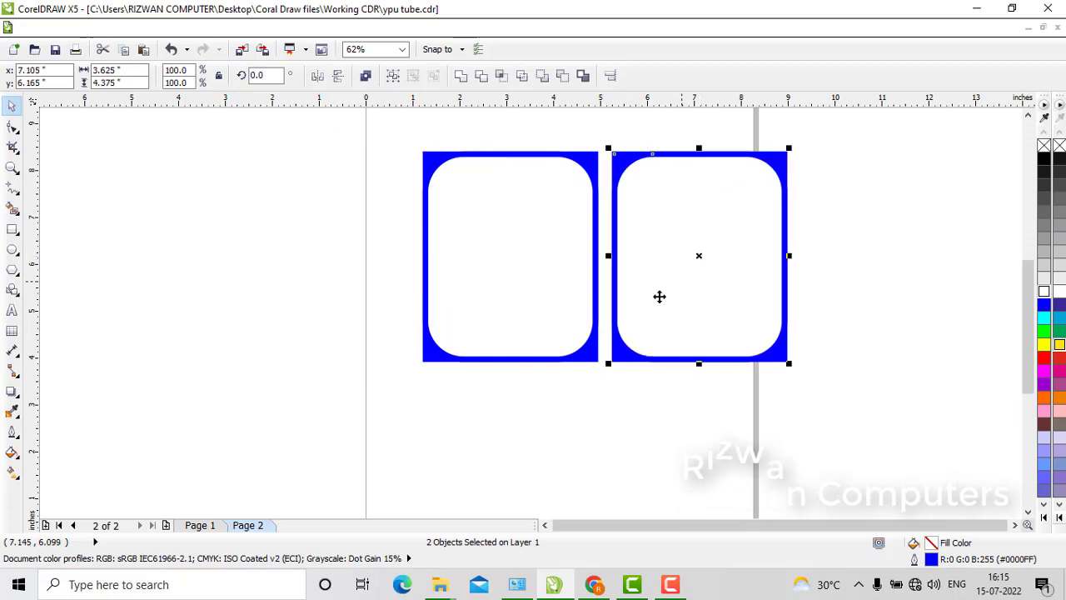
Change the corners of the copied white rectangle from round to scalloped.
{"action": "left_click", "coordinate": [336, 312]}
{"action": "left_click", "coordinate": [706, 276]}
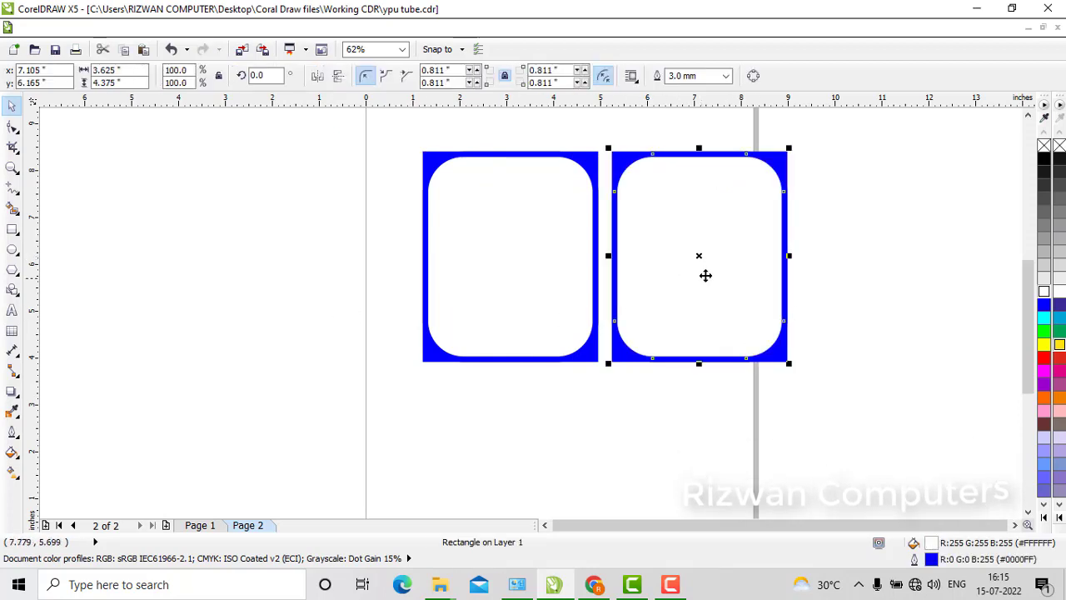
{"action": "left_click", "coordinate": [386, 77]}
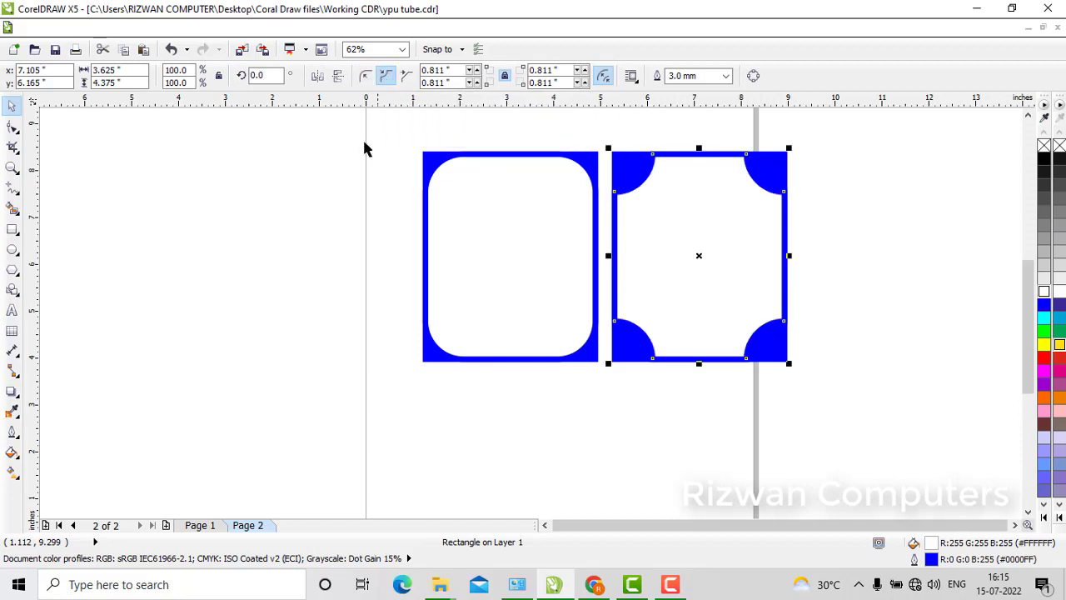
Duplicate the scalloped frame's two rectangles together, placing the copy about 4 inches farther right.
{"action": "left_click", "coordinate": [283, 160]}
{"action": "left_click_drag", "start_coordinate": [839, 142], "coordinate": [707, 336]}
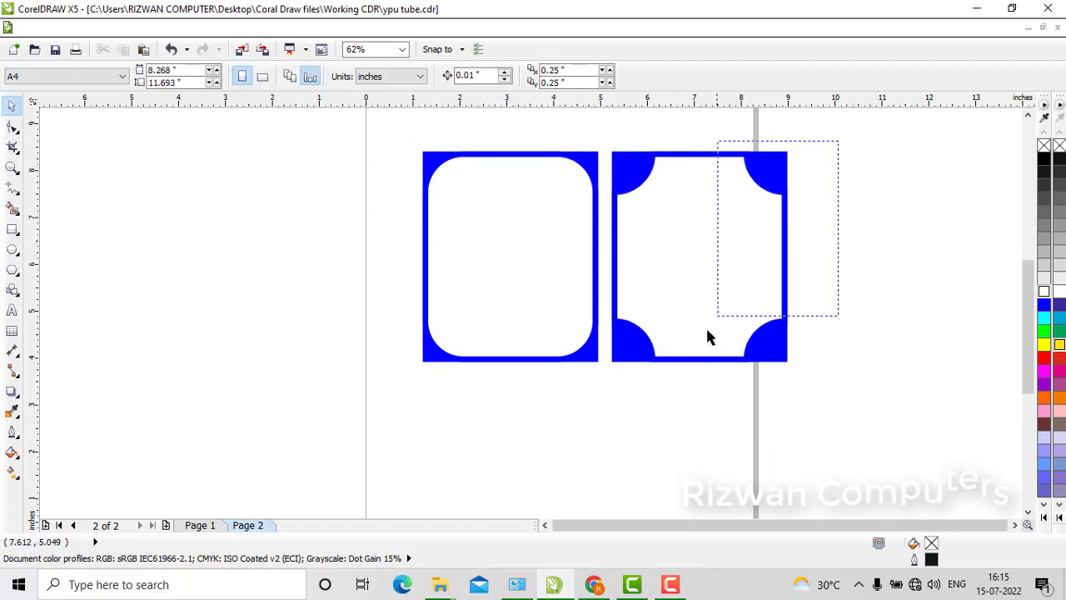
{"action": "left_click_drag", "start_coordinate": [605, 398], "coordinate": [606, 397]}
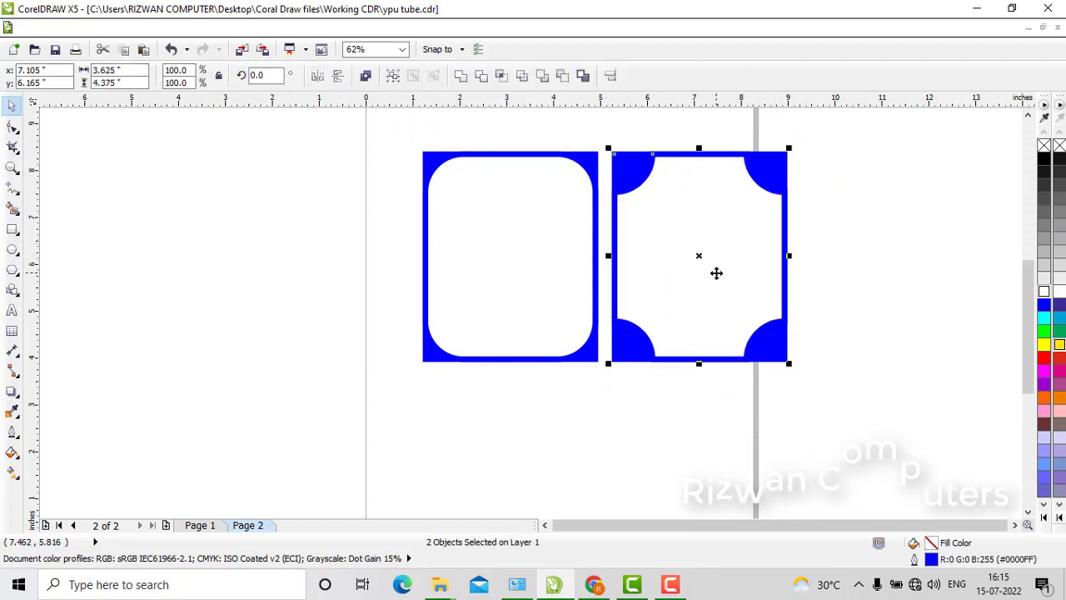
{"action": "left_click_drag", "start_coordinate": [716, 274], "coordinate": [903, 275]}
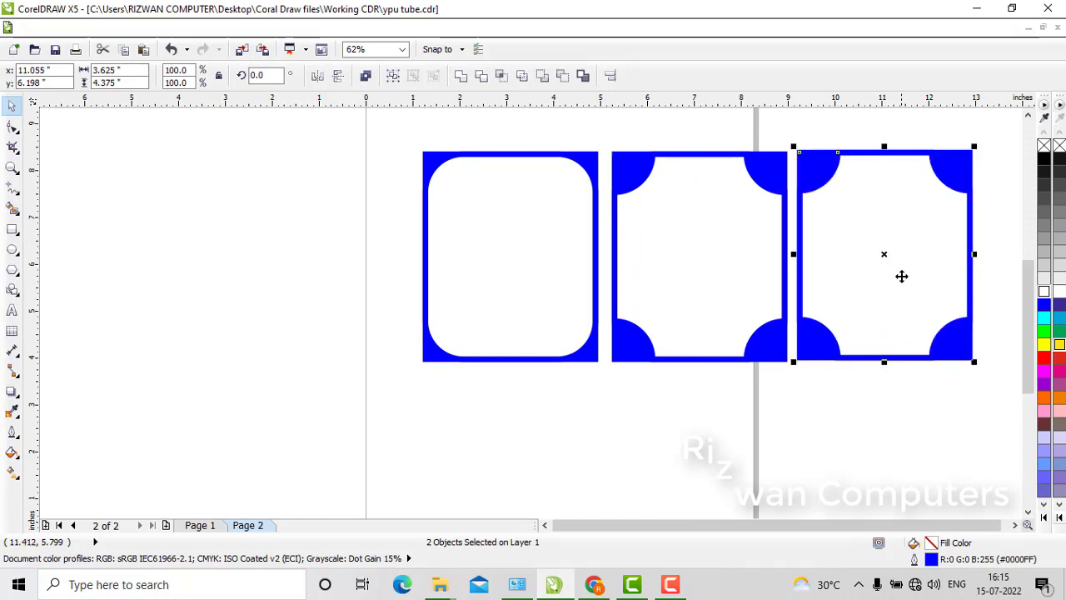
Change the corners of the rightmost white rectangle to chamfered.
{"action": "left_click", "coordinate": [327, 164]}
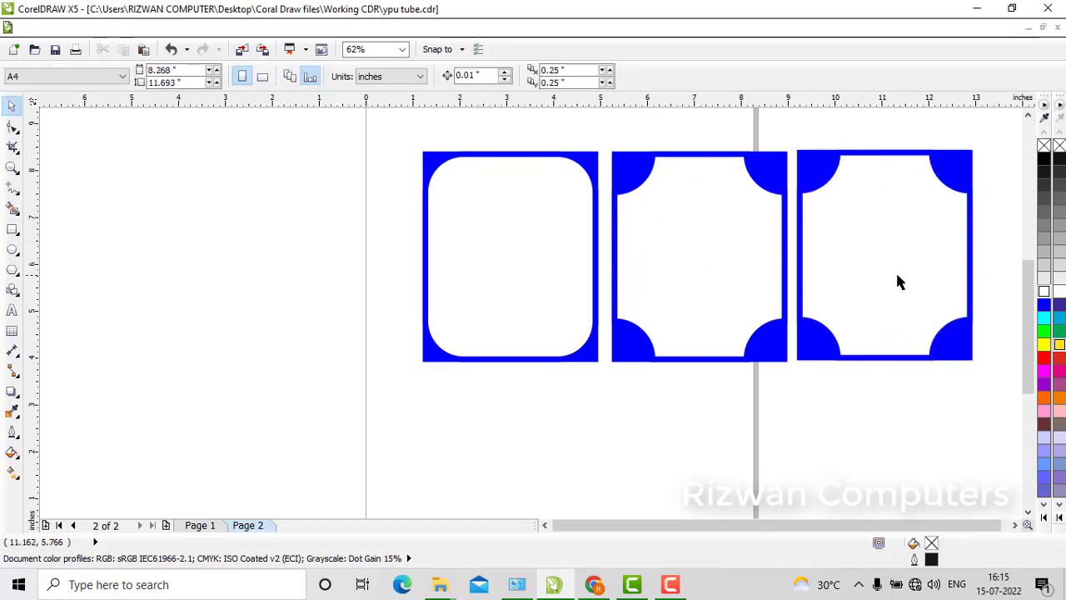
{"action": "left_click", "coordinate": [897, 281]}
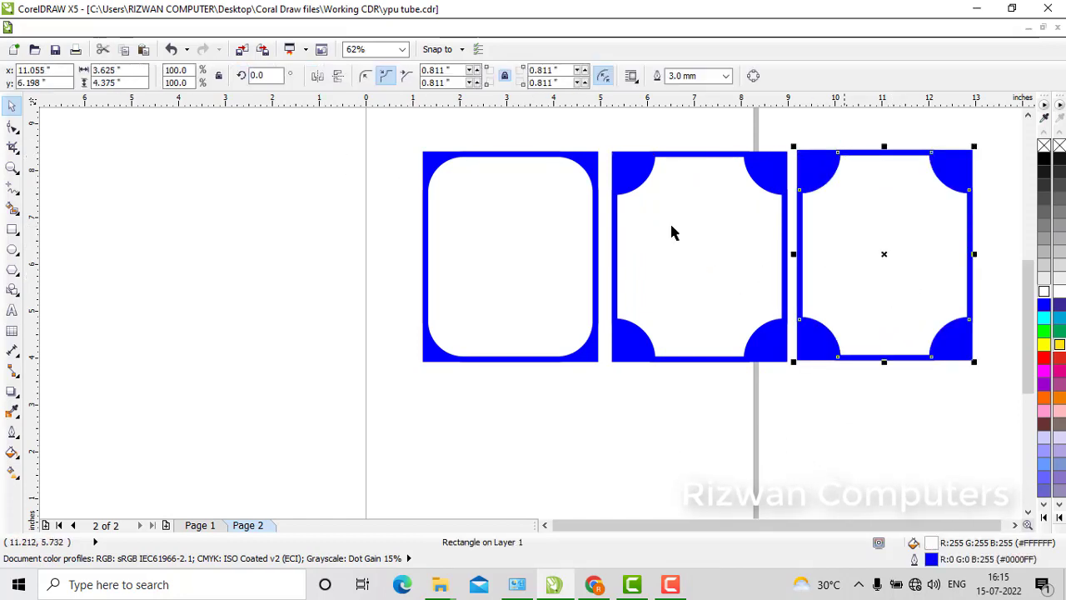
{"action": "left_click", "coordinate": [408, 78]}
{"action": "left_click", "coordinate": [333, 185]}
Select all three frames and delete them from the page.
{"action": "scroll", "coordinate": [450, 211], "scroll_direction": "down", "scroll_amount": 1}
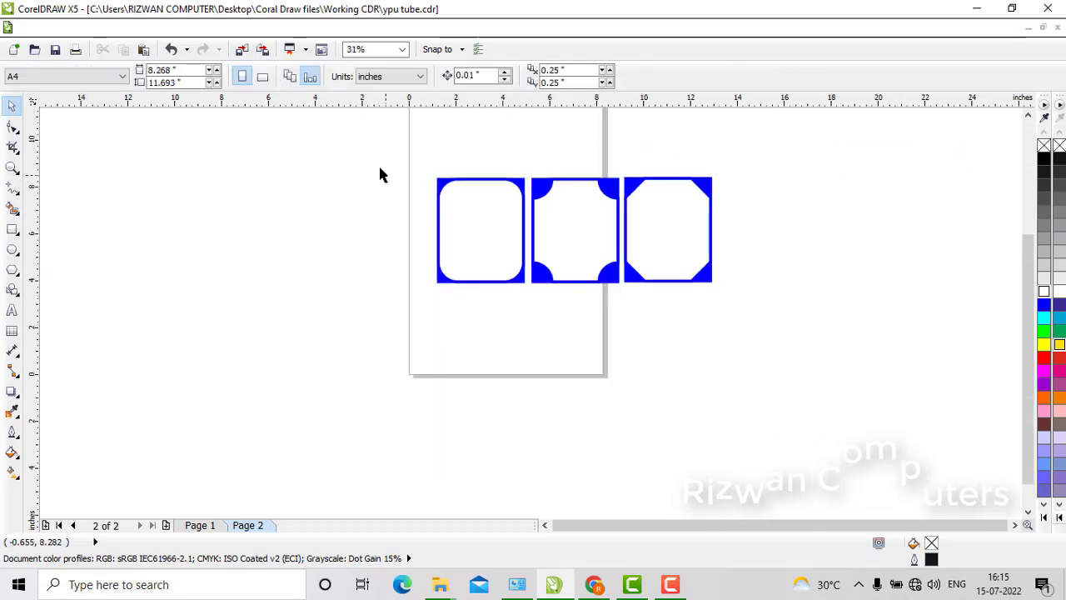
{"action": "left_click_drag", "start_coordinate": [371, 157], "coordinate": [780, 350]}
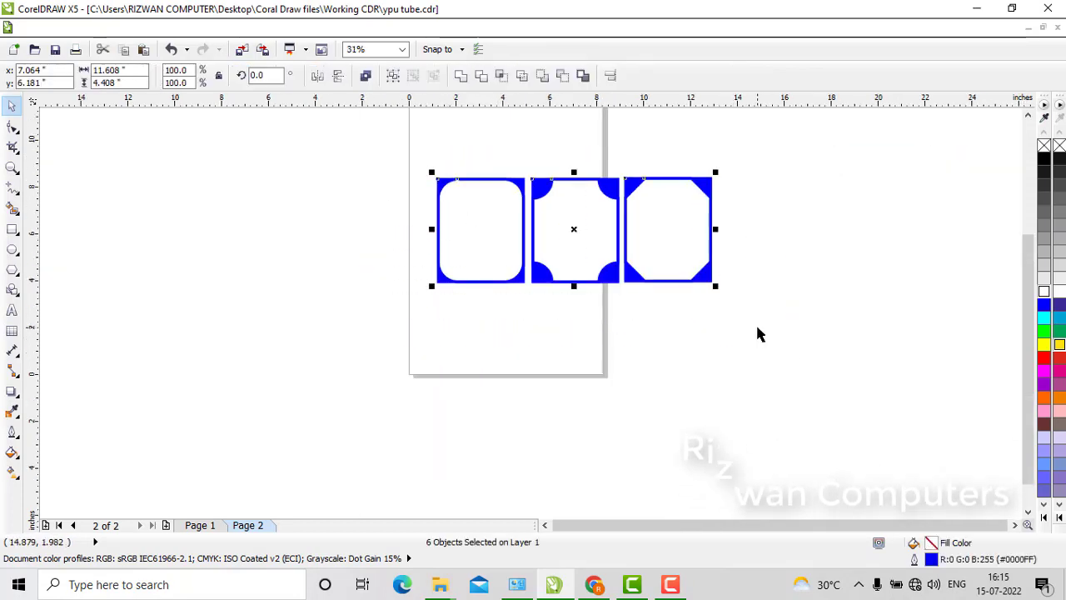
{"action": "key", "text": "shift+F2"}
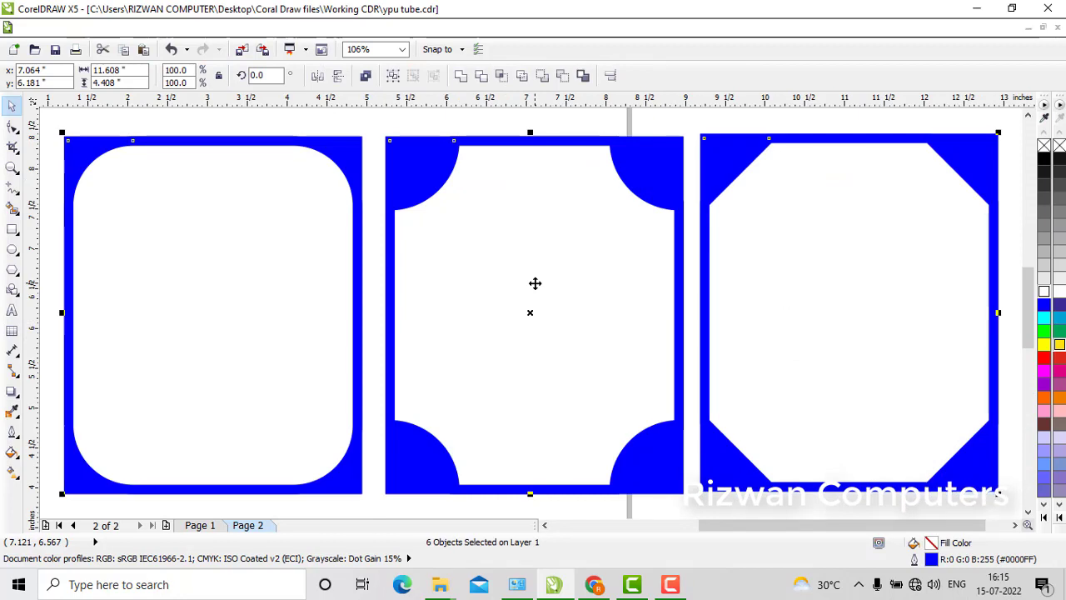
{"action": "scroll", "coordinate": [535, 283], "scroll_direction": "down", "scroll_amount": 1}
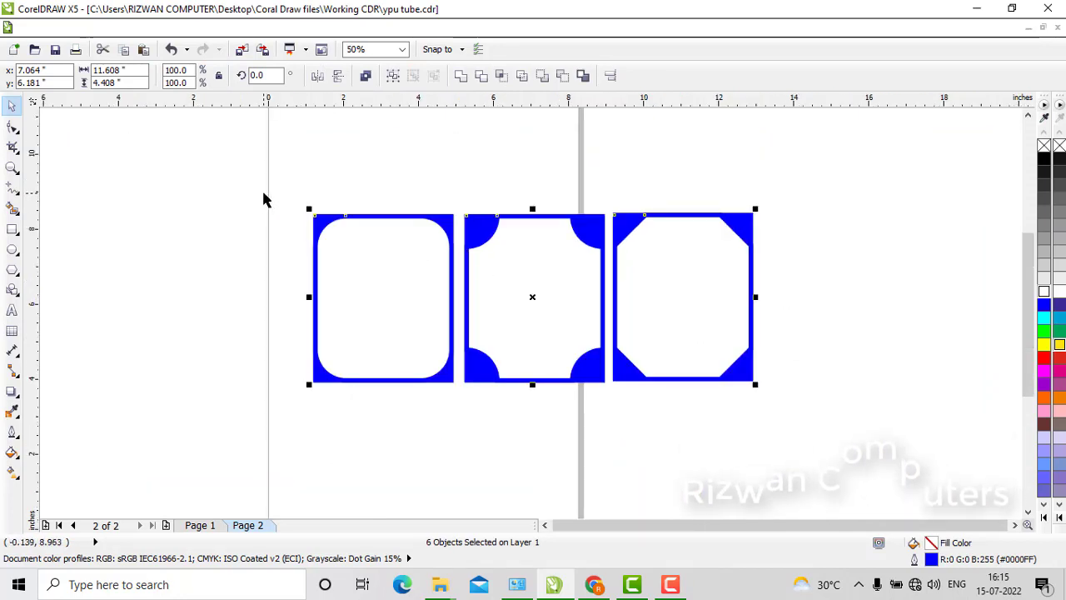
{"action": "key", "text": "Delete"}
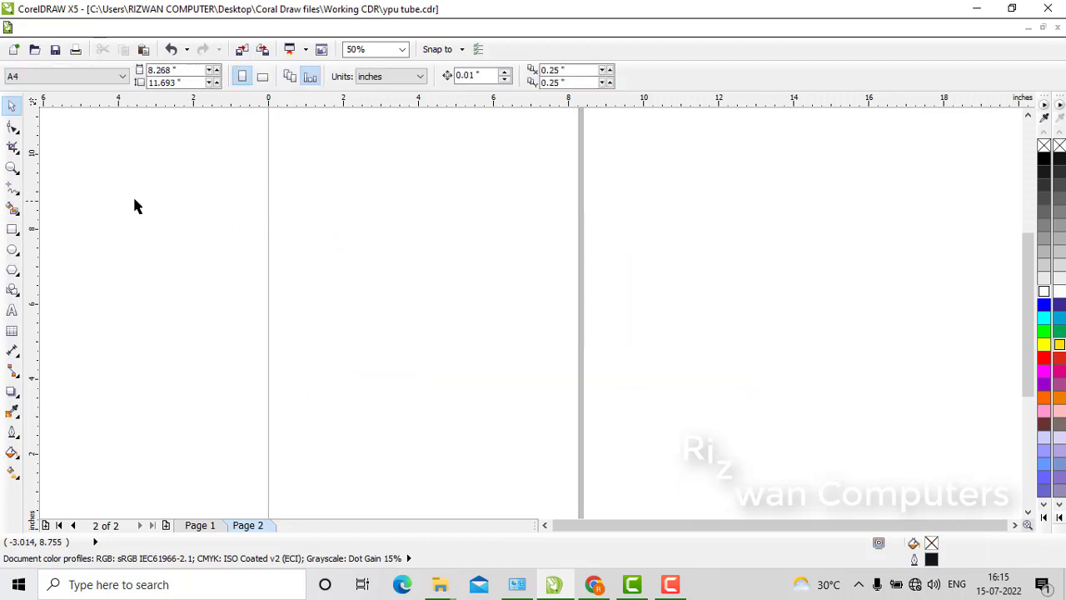
Draw a circle about 3.13 inches in diameter on the page and move it slightly to the right.
{"action": "left_click", "coordinate": [13, 253]}
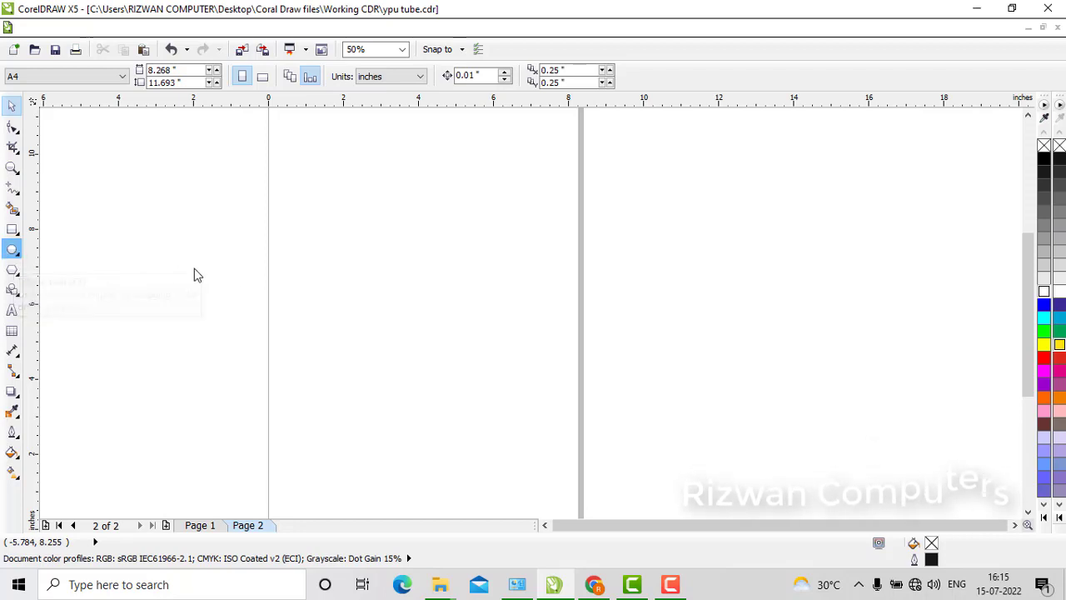
{"action": "left_click_drag", "start_coordinate": [327, 263], "coordinate": [435, 361]}
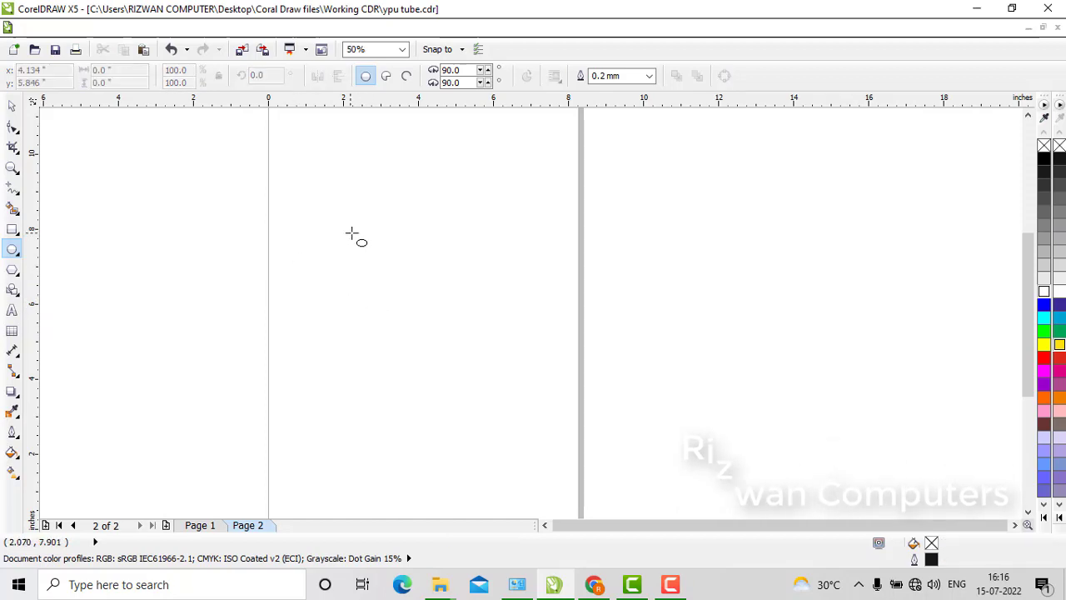
{"action": "left_click_drag", "start_coordinate": [367, 218], "coordinate": [403, 275]}
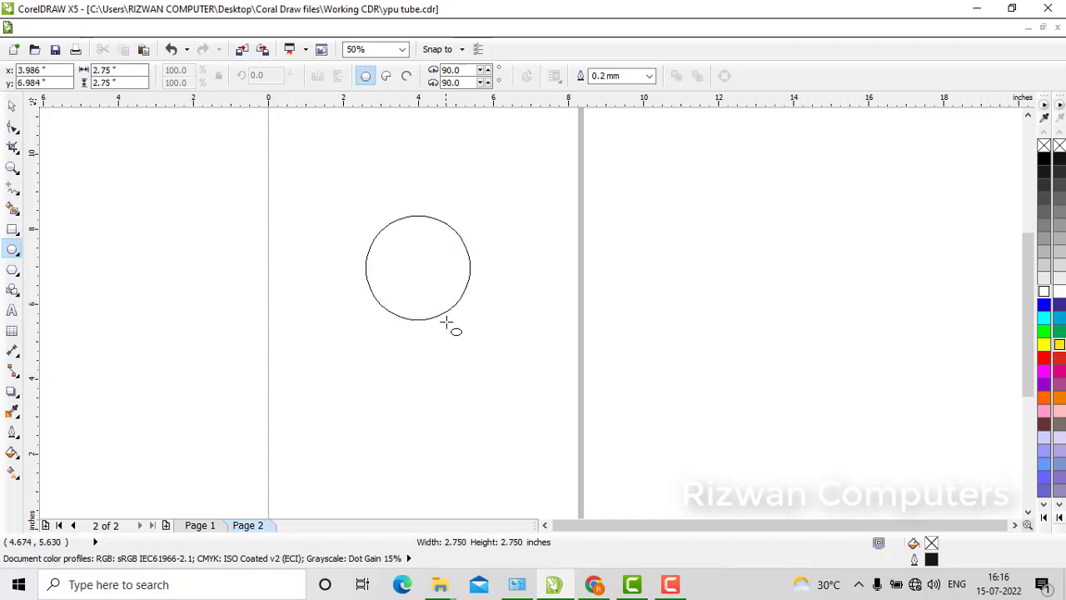
{"action": "left_click_drag", "start_coordinate": [454, 331], "coordinate": [459, 335]}
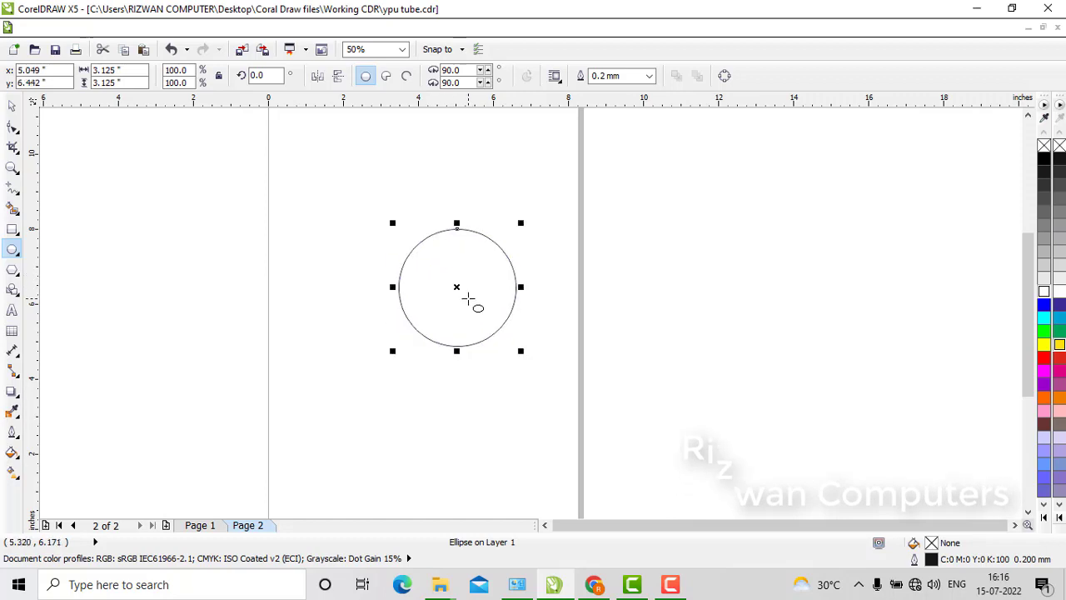
{"action": "left_click_drag", "start_coordinate": [457, 287], "coordinate": [474, 290]}
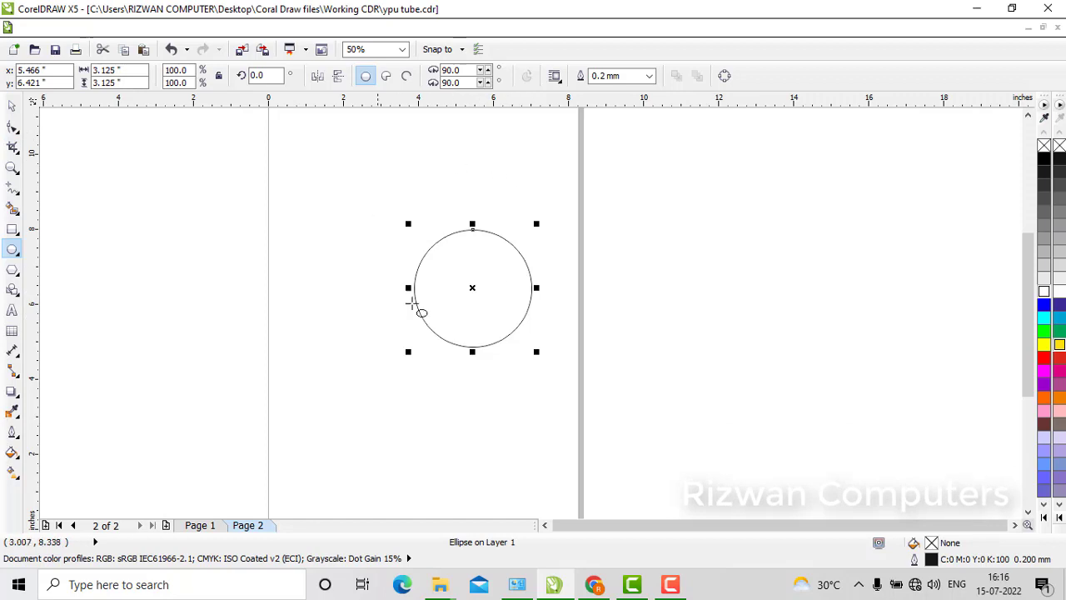
Reshape the circle into a pie wedge spanning about 75 degrees with the Shape tool.
{"action": "left_click", "coordinate": [12, 128]}
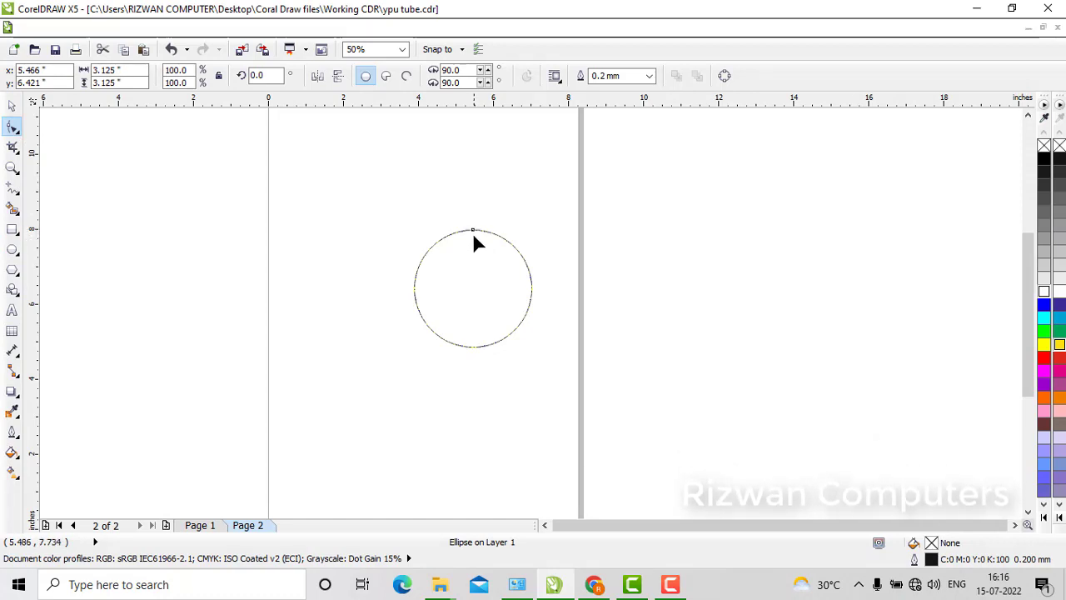
{"action": "left_click_drag", "start_coordinate": [473, 230], "coordinate": [447, 283]}
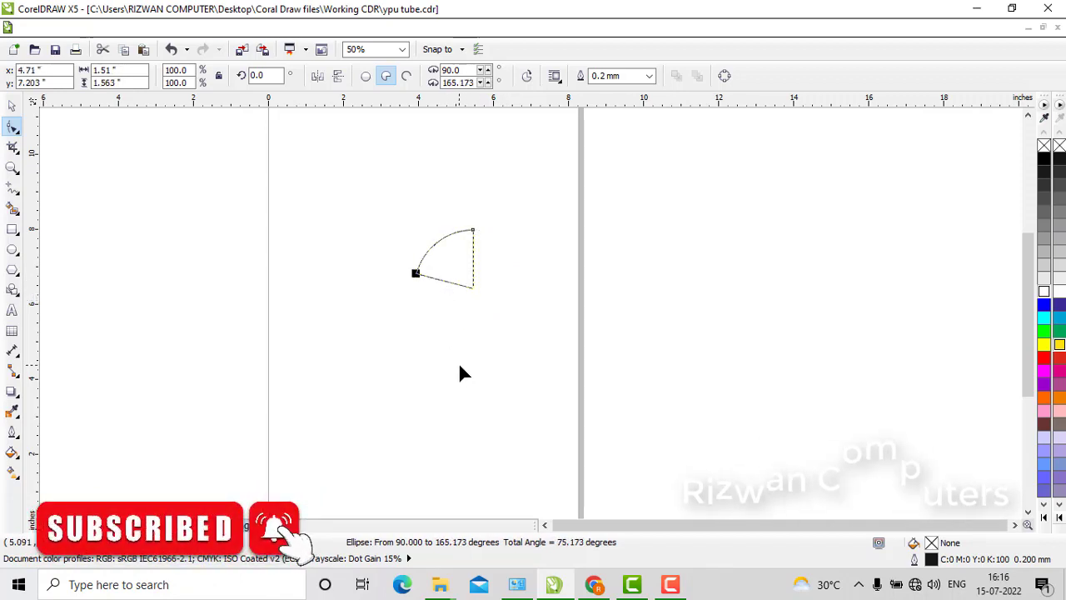
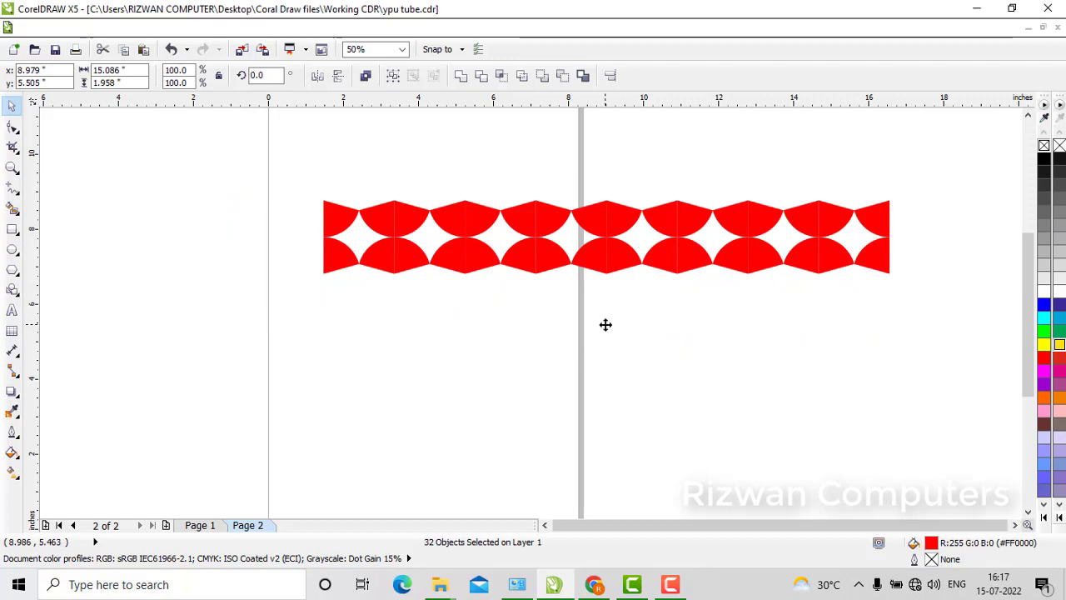
Fill the second row of wedges blue and place a red-filled copy of it about 2.25 inches lower.
{"action": "left_click", "coordinate": [1044, 305]}
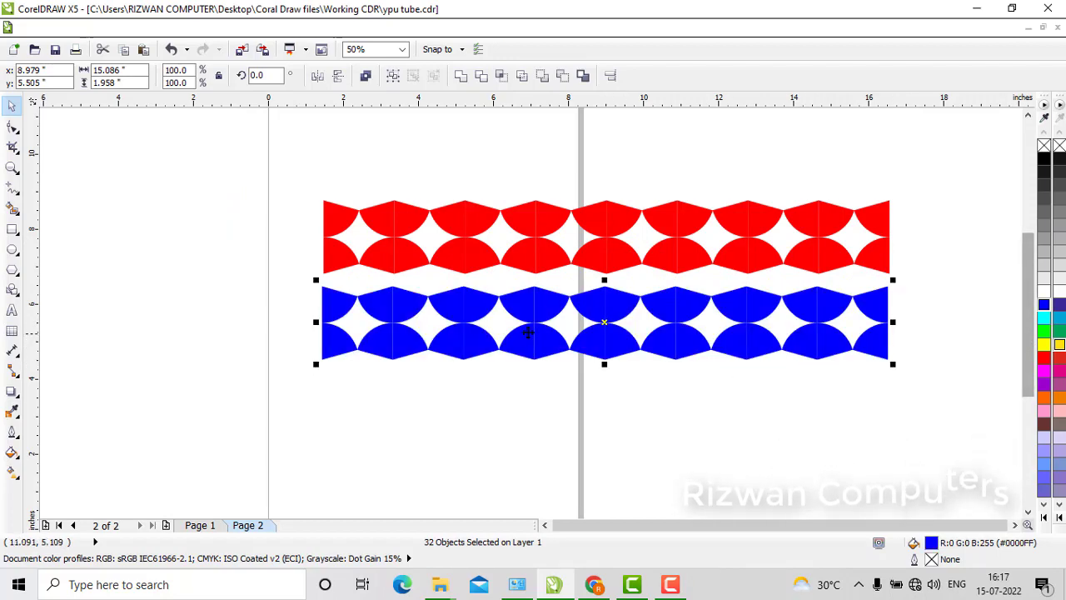
{"action": "left_click_drag", "start_coordinate": [613, 339], "coordinate": [601, 408]}
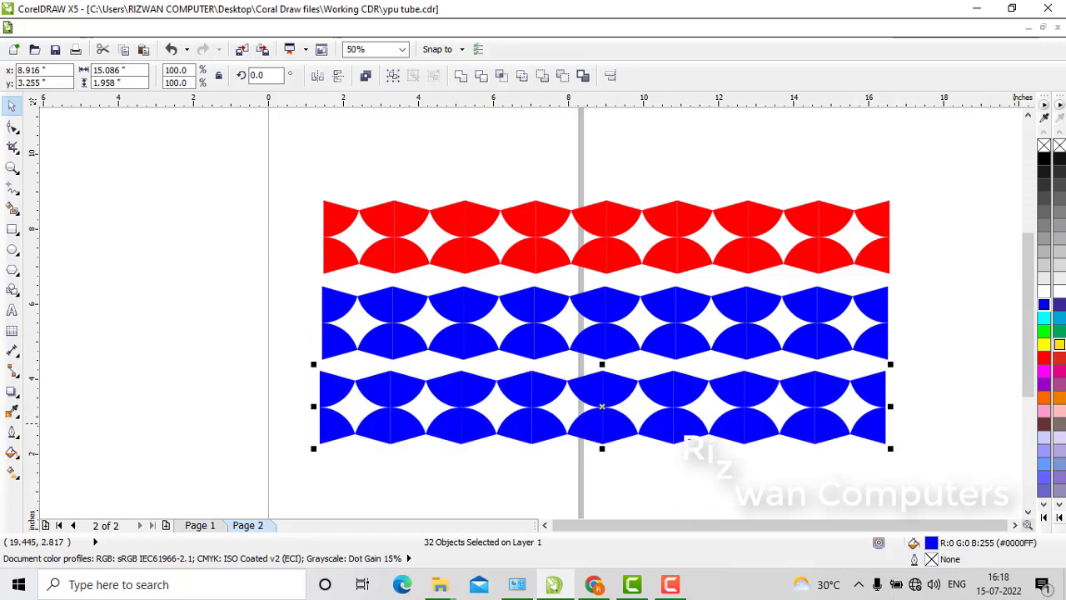
{"action": "left_click", "coordinate": [1044, 358]}
{"action": "left_click", "coordinate": [929, 338]}
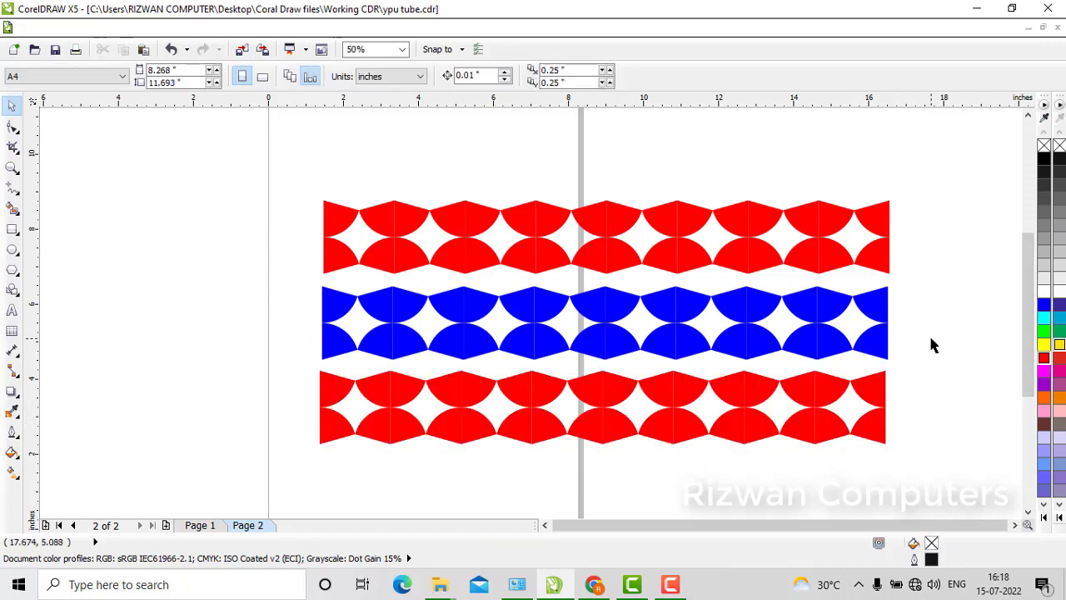
Select all three rows of wedge shapes and delete them from the page.
{"action": "scroll", "coordinate": [929, 337], "scroll_direction": "down", "scroll_amount": 3}
{"action": "scroll", "coordinate": [929, 337], "scroll_direction": "up", "scroll_amount": 3}
{"action": "left_click_drag", "start_coordinate": [226, 180], "coordinate": [239, 192]}
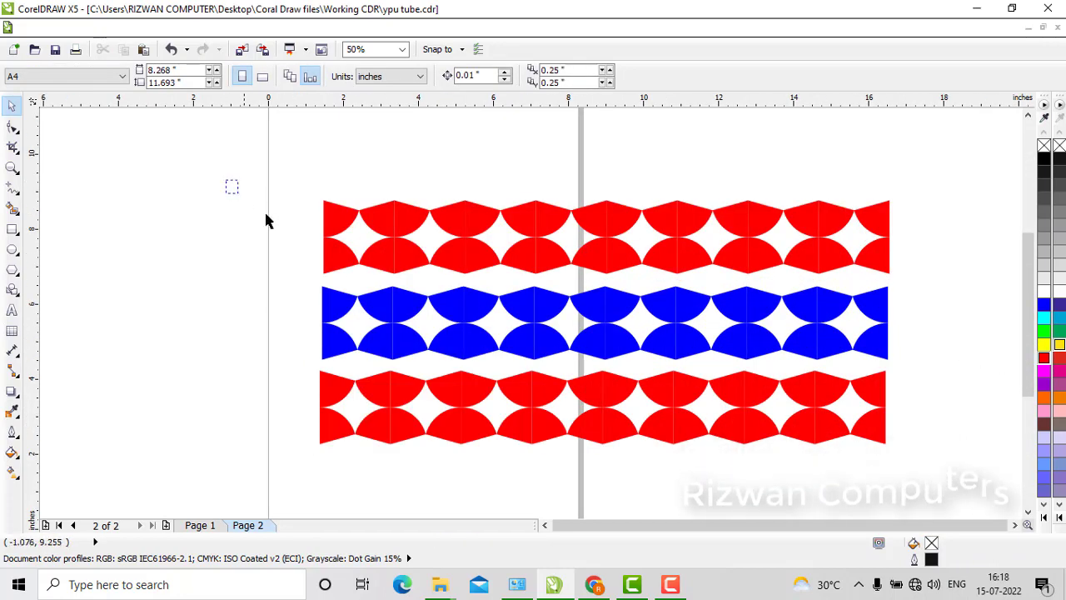
{"action": "left_click_drag", "start_coordinate": [944, 500], "coordinate": [983, 492]}
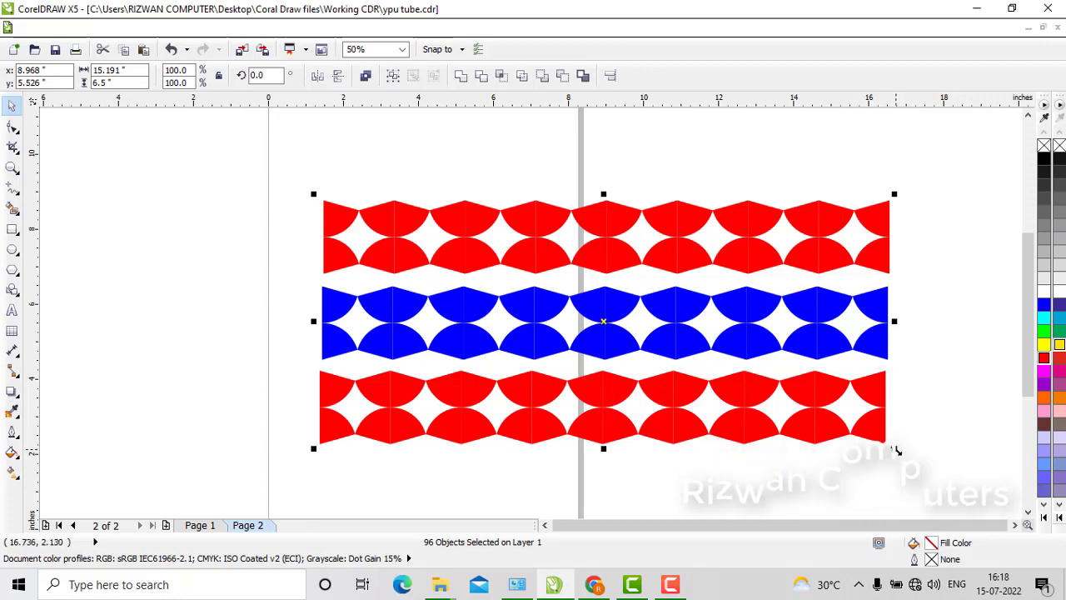
{"action": "mouse_move", "coordinate": [671, 583]}
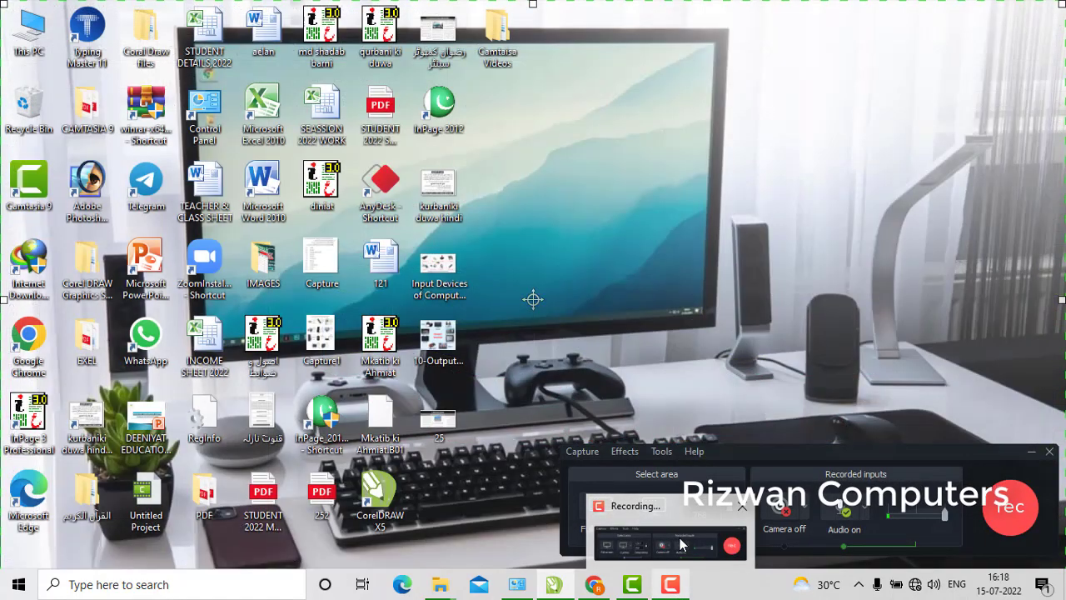
{"action": "left_click", "coordinate": [682, 543]}
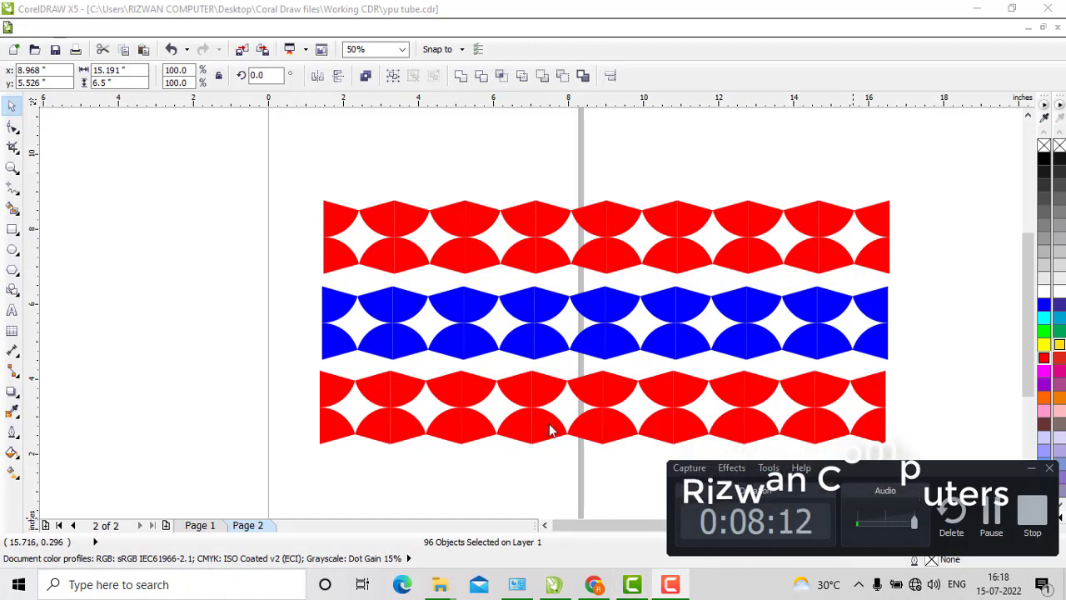
{"action": "scroll", "coordinate": [528, 416], "scroll_direction": "down", "scroll_amount": 1}
{"action": "left_click_drag", "start_coordinate": [379, 294], "coordinate": [753, 440]}
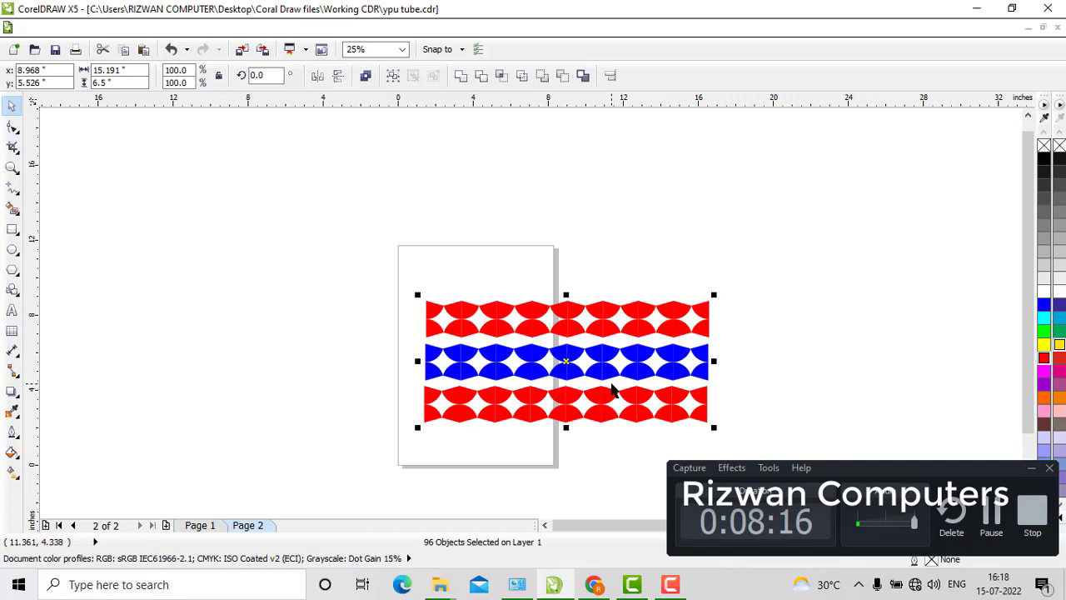
{"action": "key", "text": "Delete"}
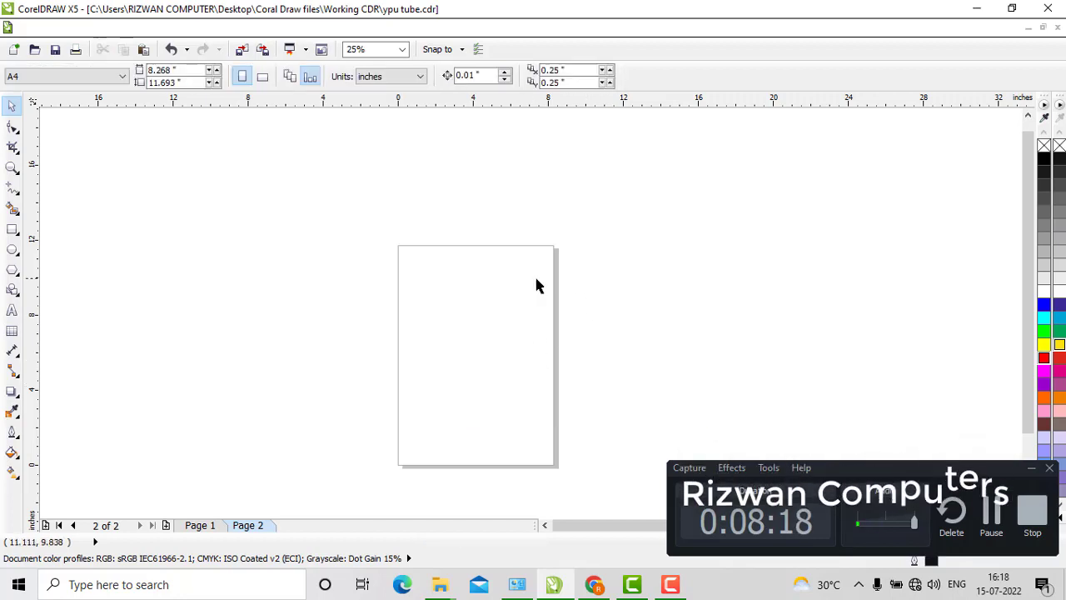
Create a rectangle that exactly covers the A4 page, 8.268 by 11.693 inches.
{"action": "left_click", "coordinate": [12, 229]}
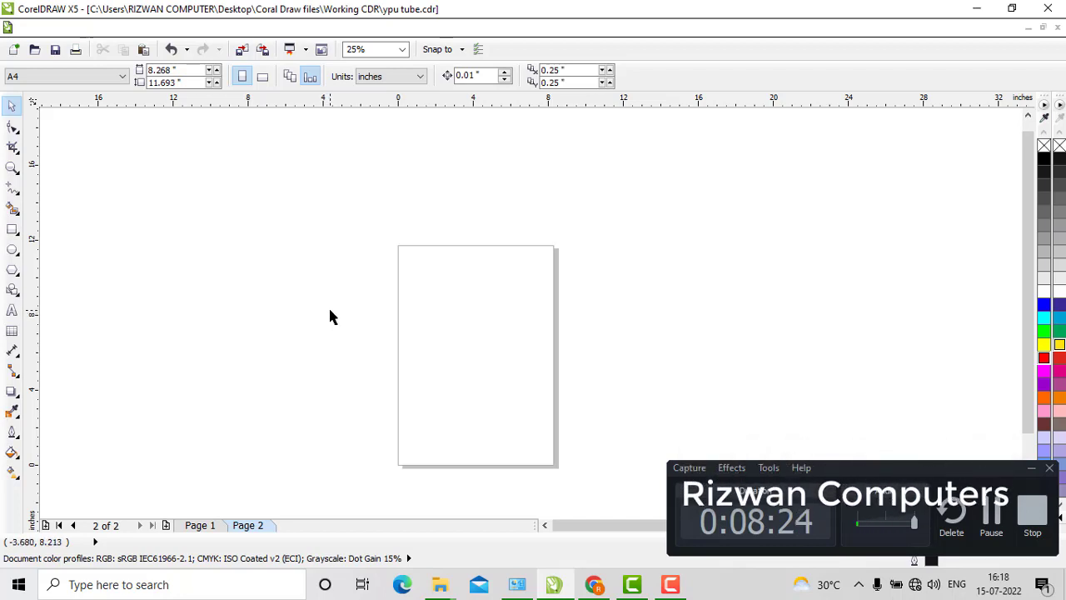
{"action": "double_click", "coordinate": [12, 231]}
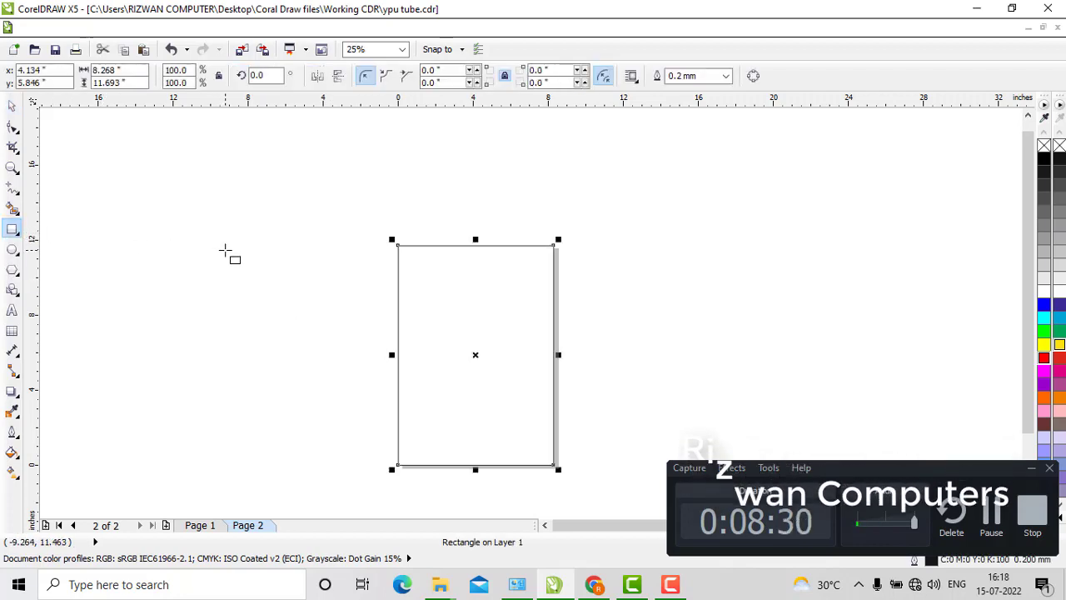
{"action": "key", "text": "shift+F2"}
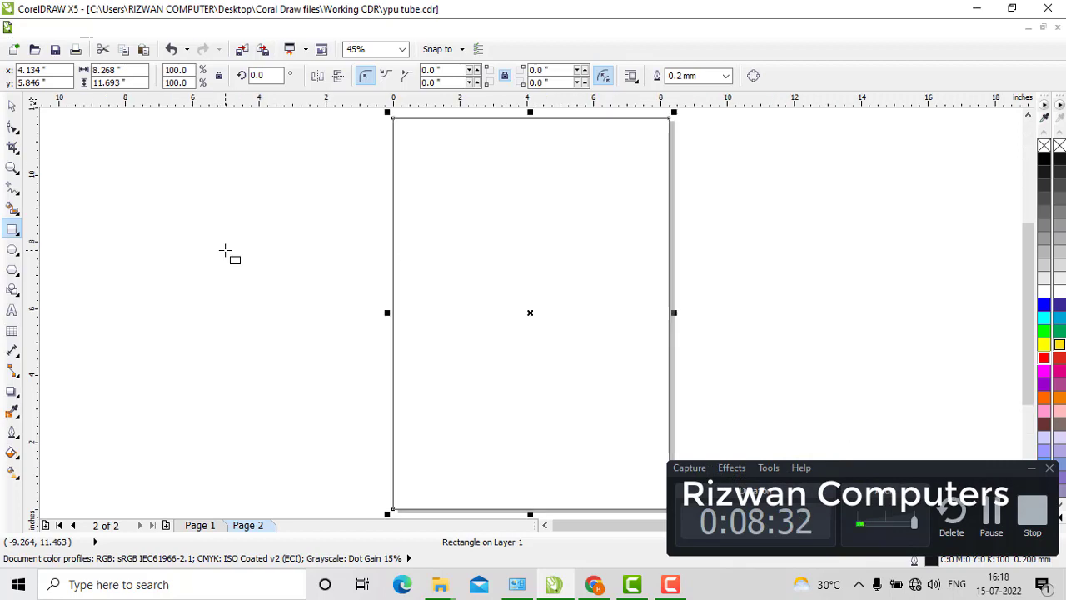
{"action": "left_click", "coordinate": [11, 109]}
{"action": "left_click", "coordinate": [353, 225]}
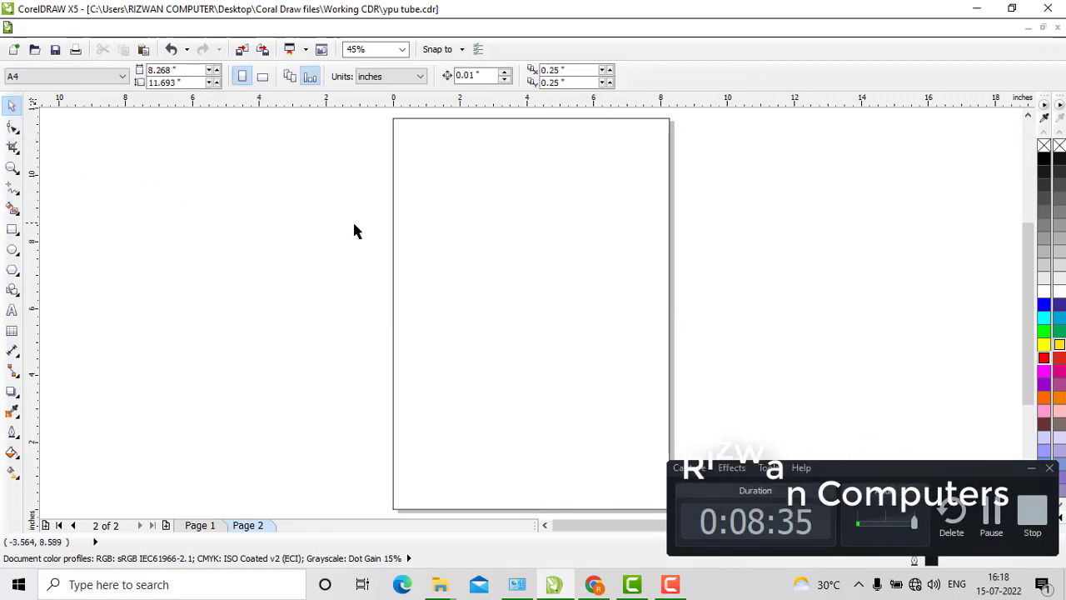
Fill the page-sized rectangle with light cyan (#99FFFF).
{"action": "left_click", "coordinate": [462, 233]}
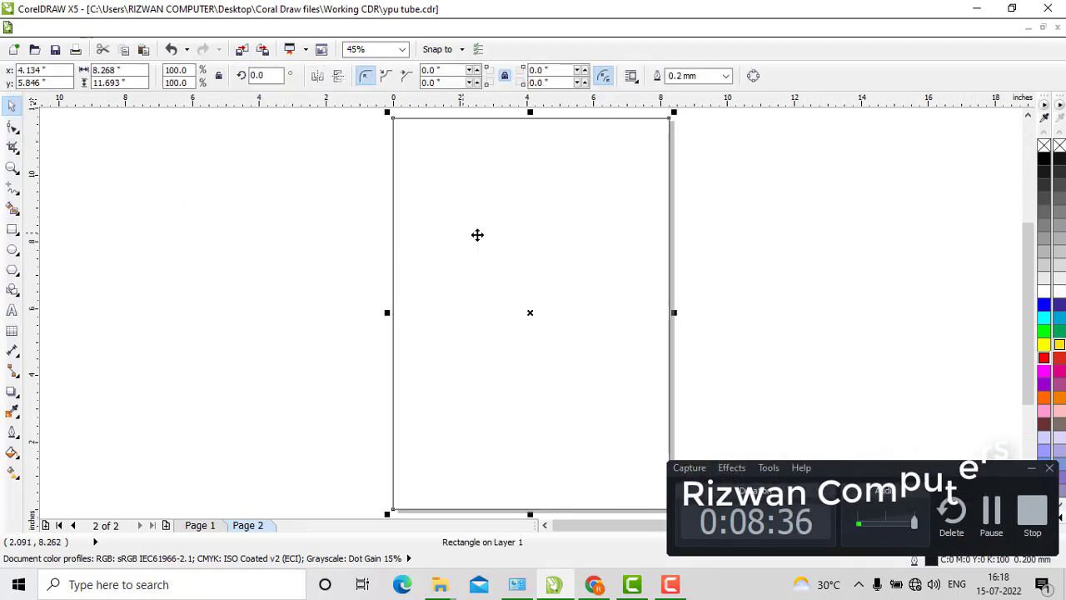
{"action": "left_click", "coordinate": [1032, 469]}
{"action": "left_click", "coordinate": [1045, 517]}
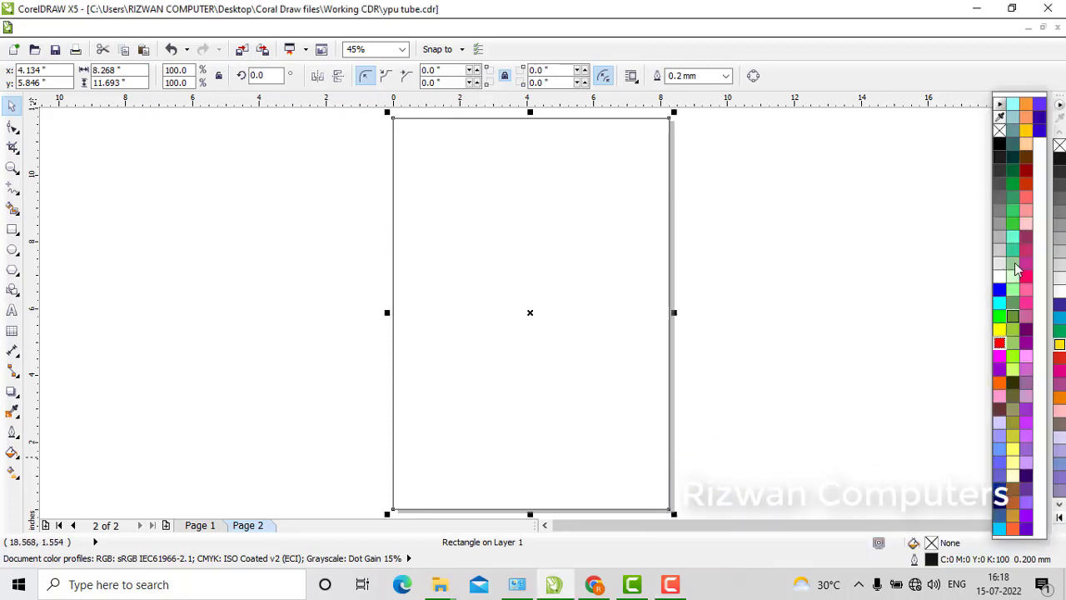
{"action": "left_click", "coordinate": [1014, 120]}
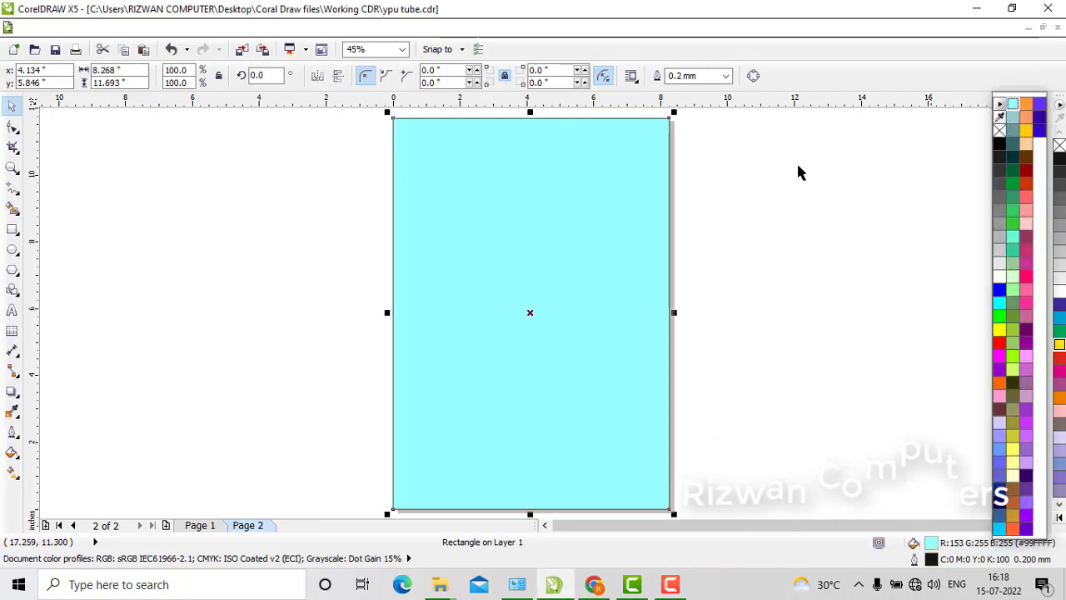
{"action": "left_click", "coordinate": [319, 174]}
Make a full-width copy of the page rectangle, shortened to a band about 1.96 inches high along the page's upper edge.
{"action": "left_click", "coordinate": [452, 221]}
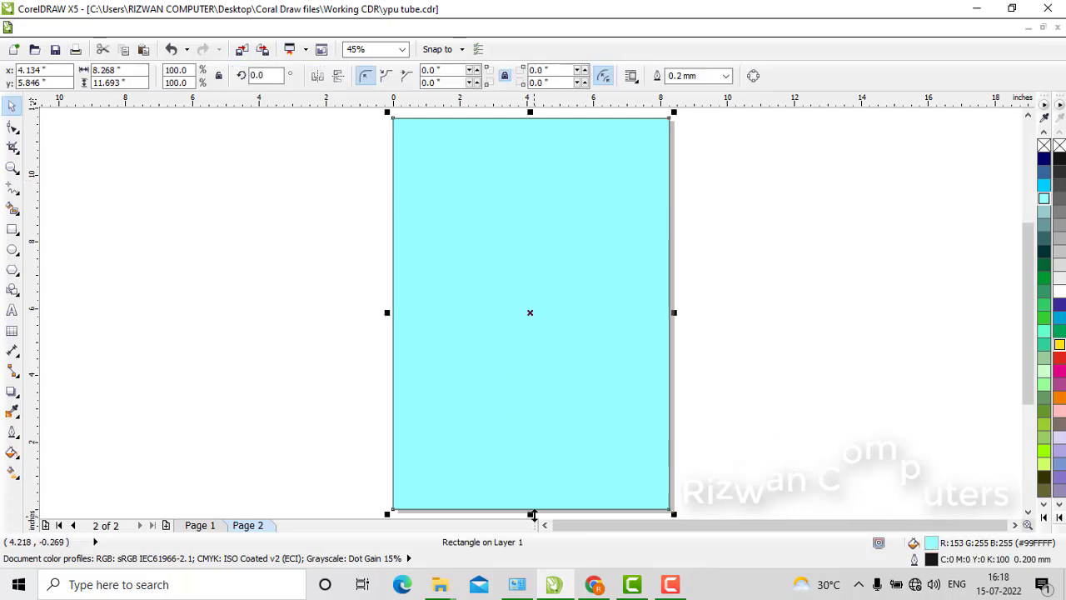
{"action": "left_click_drag", "start_coordinate": [530, 515], "coordinate": [527, 426]}
{"action": "left_click_drag", "start_coordinate": [539, 265], "coordinate": [535, 185]}
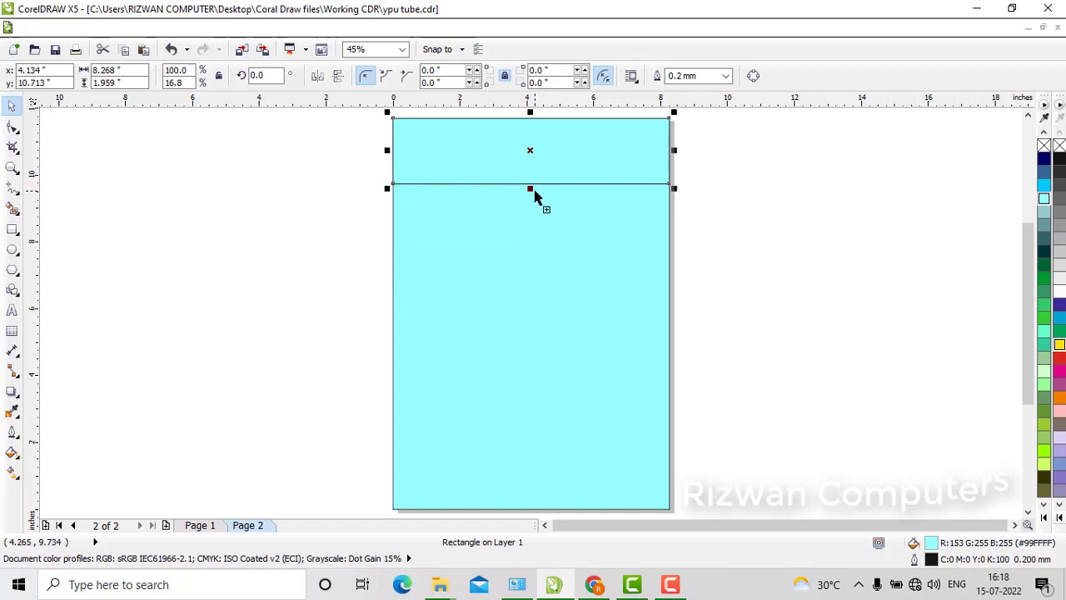
Fill the band along the page's upper edge with sky blue (#00CCFF).
{"action": "left_click", "coordinate": [316, 208]}
{"action": "left_click", "coordinate": [492, 173]}
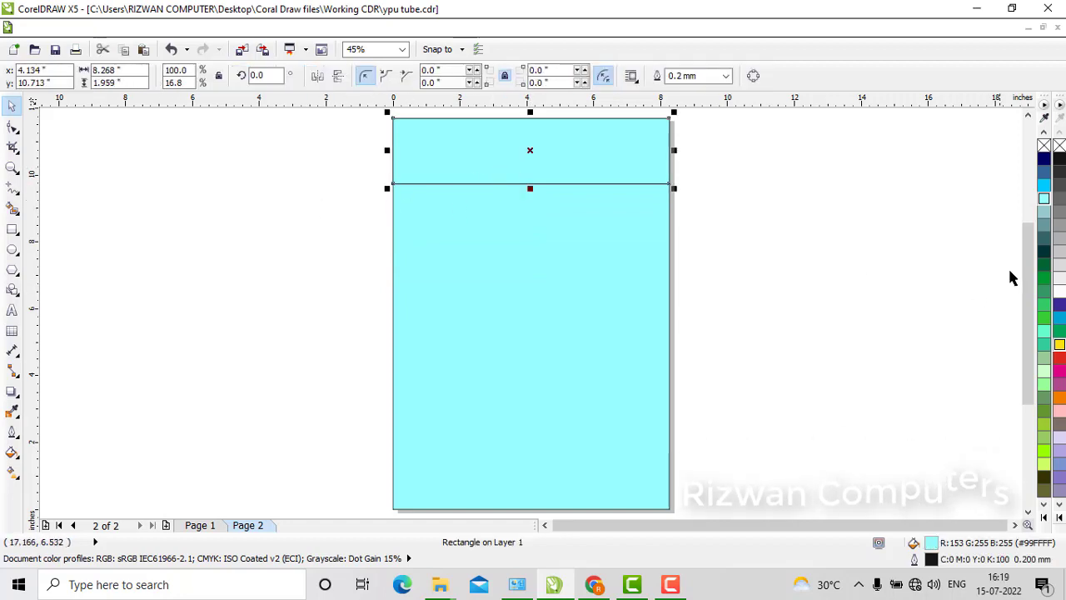
{"action": "left_click", "coordinate": [1047, 186]}
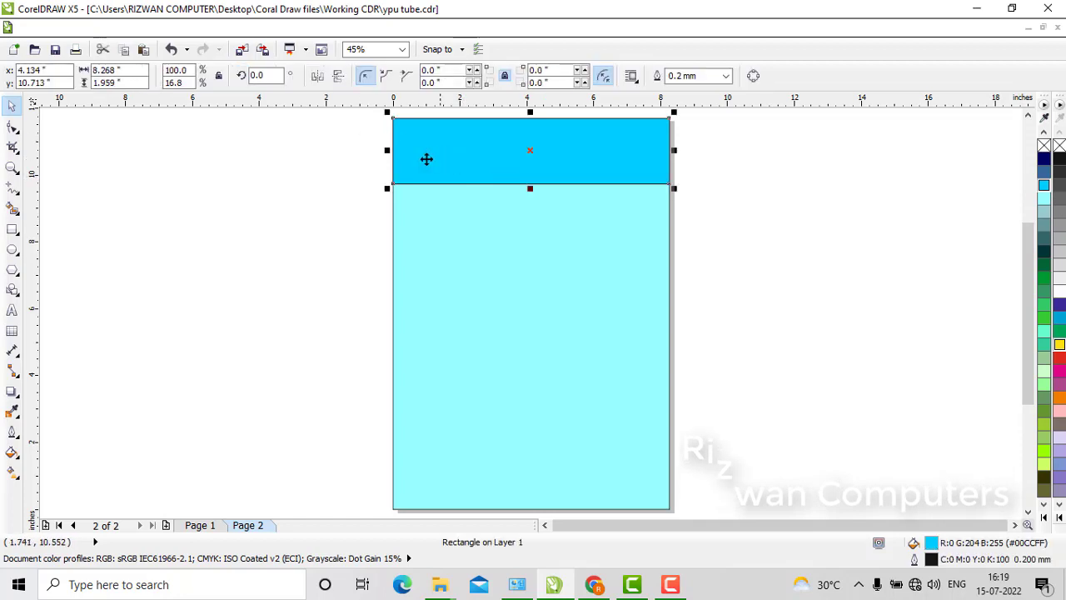
Convert the sky blue band to curves so its nodes can be edited individually.
{"action": "left_click", "coordinate": [14, 127]}
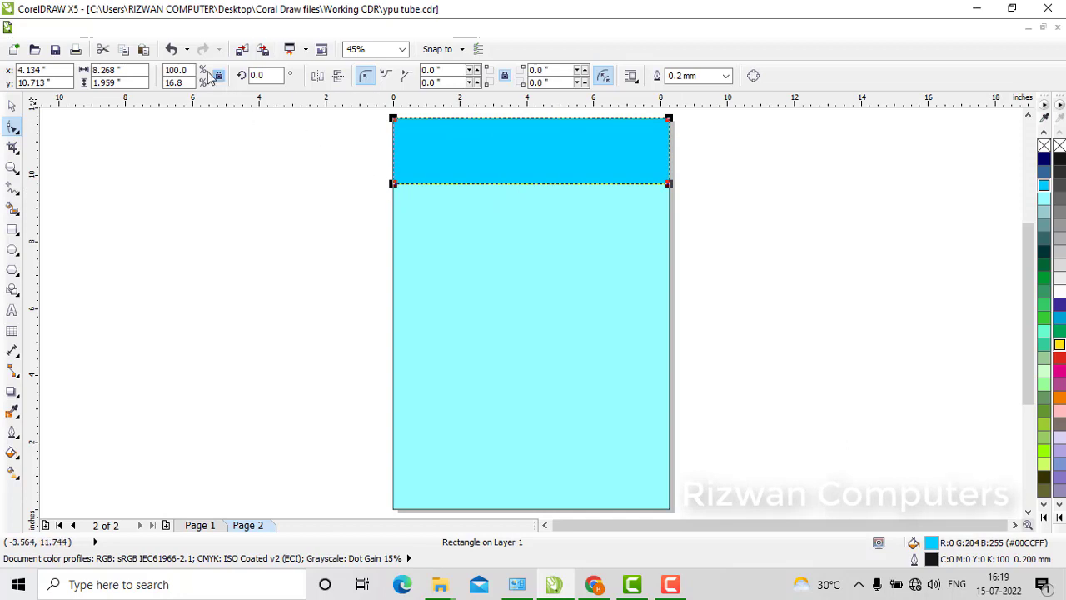
{"action": "left_click", "coordinate": [183, 29]}
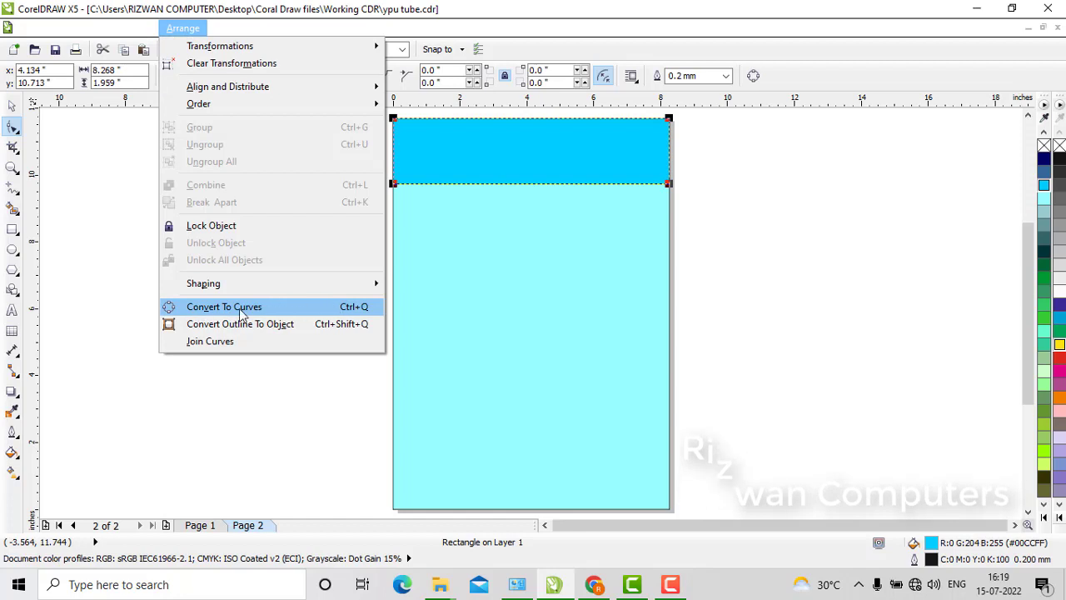
{"action": "left_click", "coordinate": [306, 308]}
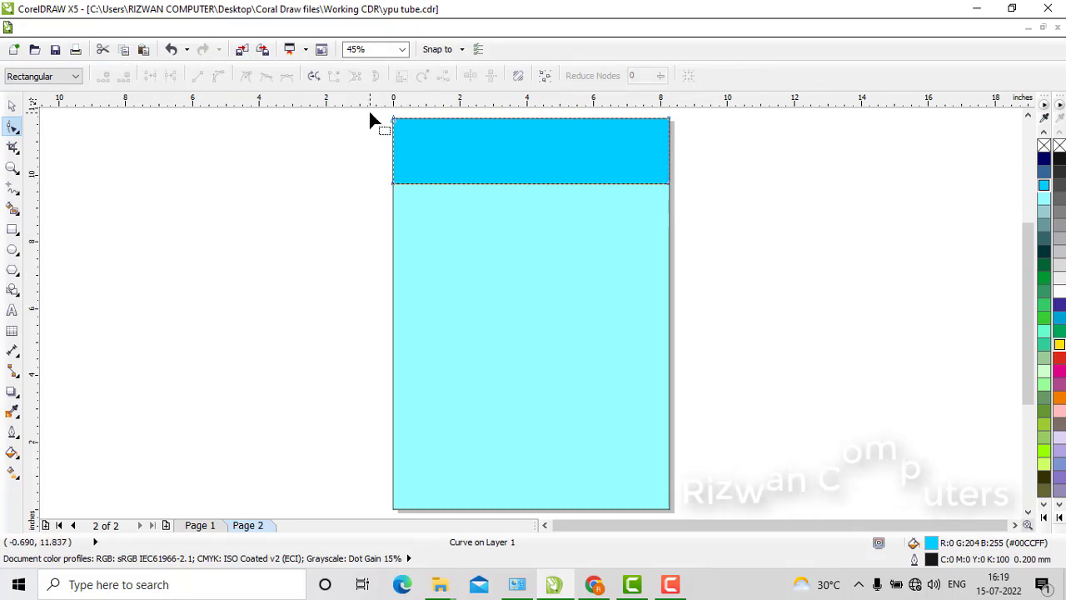
Try deleting each corner node of the sky blue band in turn, undoing every deletion.
{"action": "left_click", "coordinate": [11, 170]}
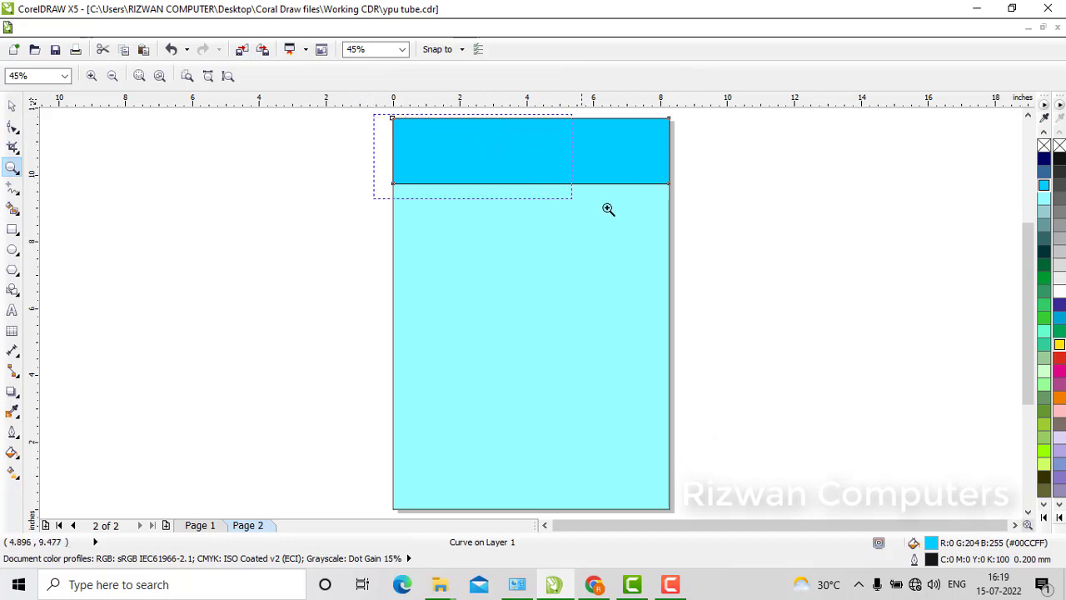
{"action": "left_click_drag", "start_coordinate": [705, 216], "coordinate": [380, 117]}
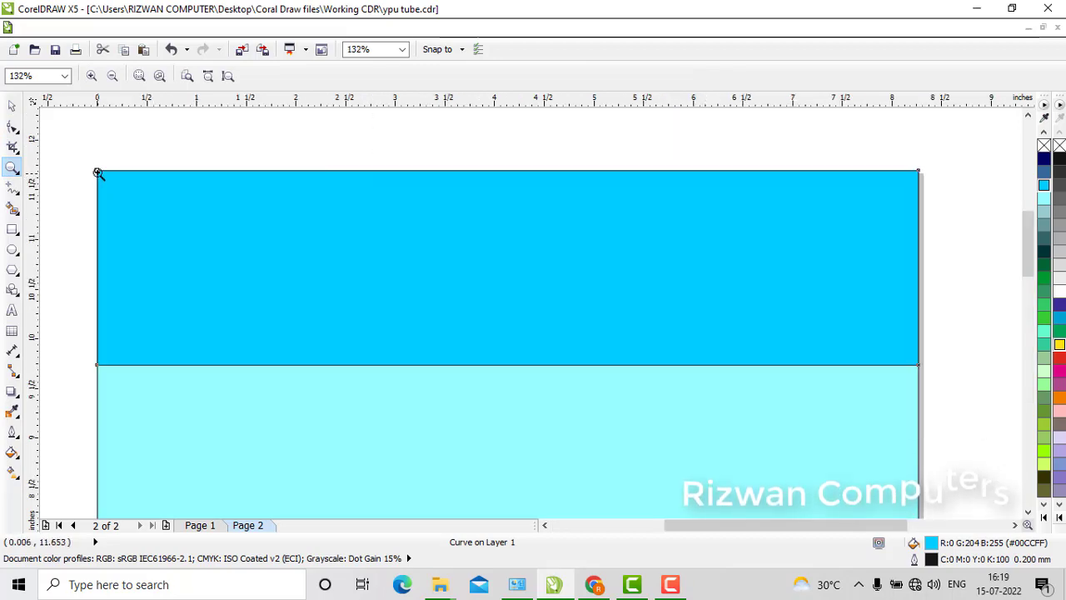
{"action": "left_click", "coordinate": [13, 108]}
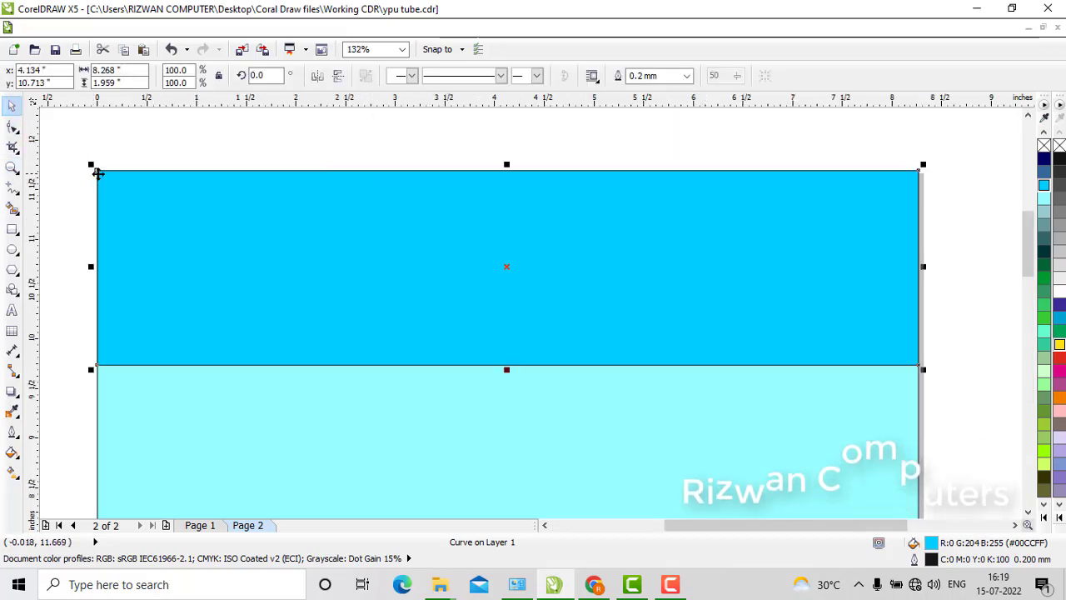
{"action": "left_click", "coordinate": [12, 128]}
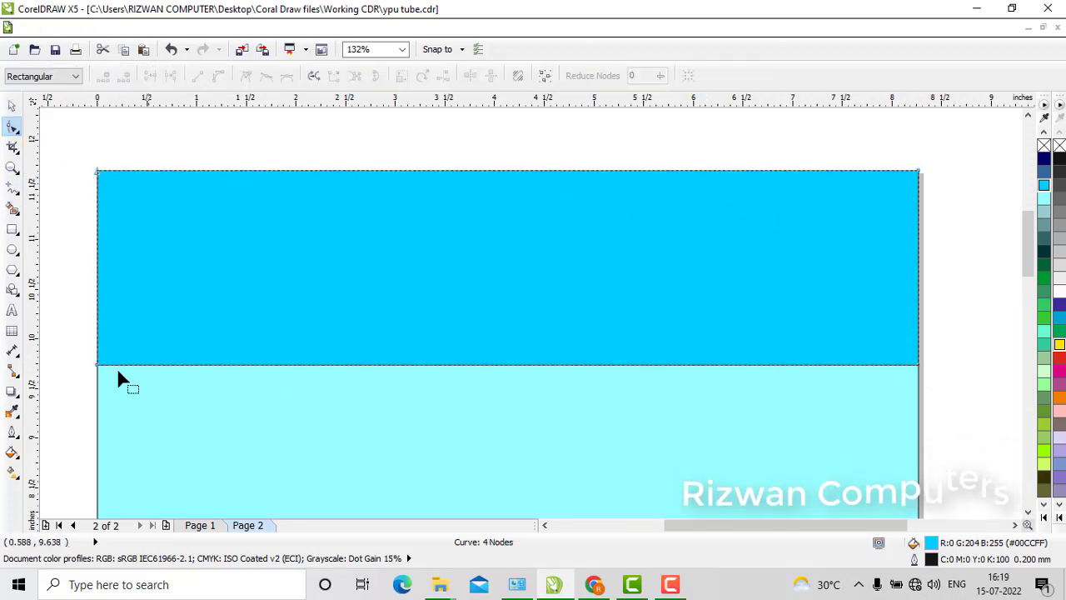
{"action": "double_click", "coordinate": [98, 174]}
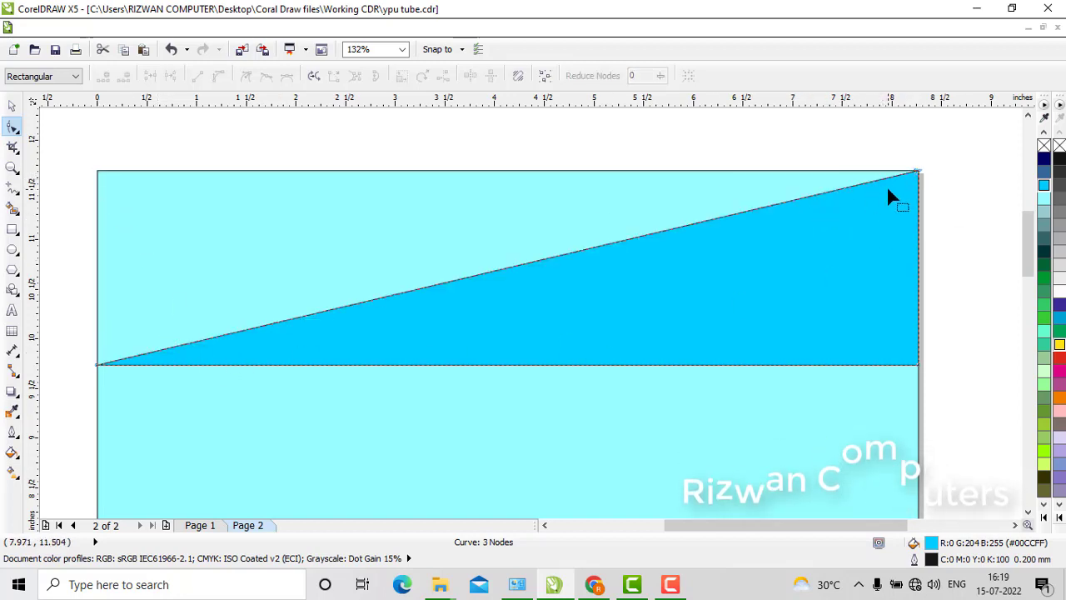
{"action": "key", "text": "ctrl+z"}
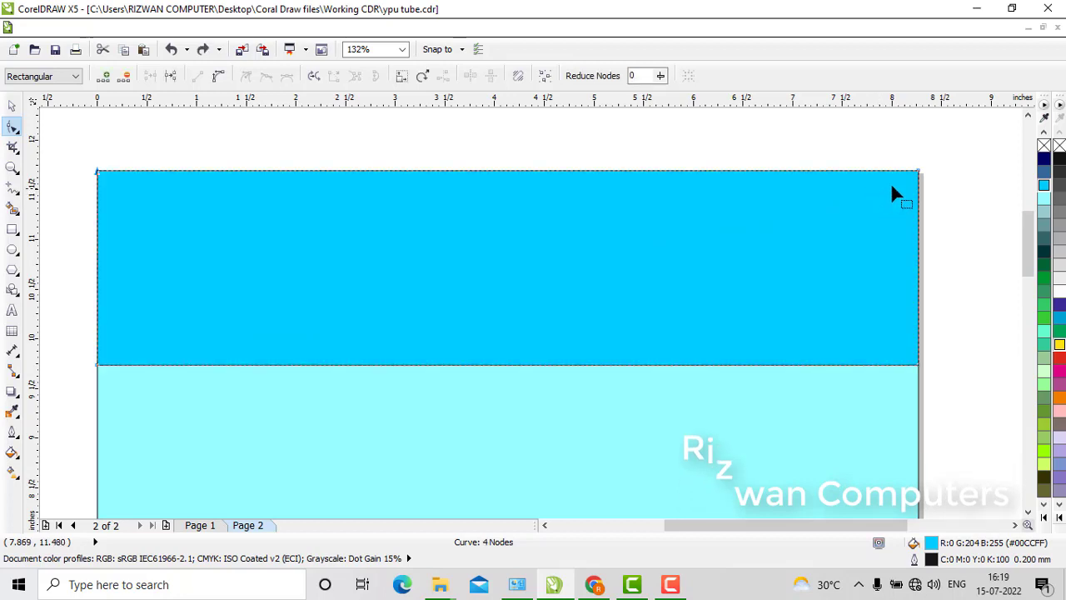
{"action": "double_click", "coordinate": [919, 172]}
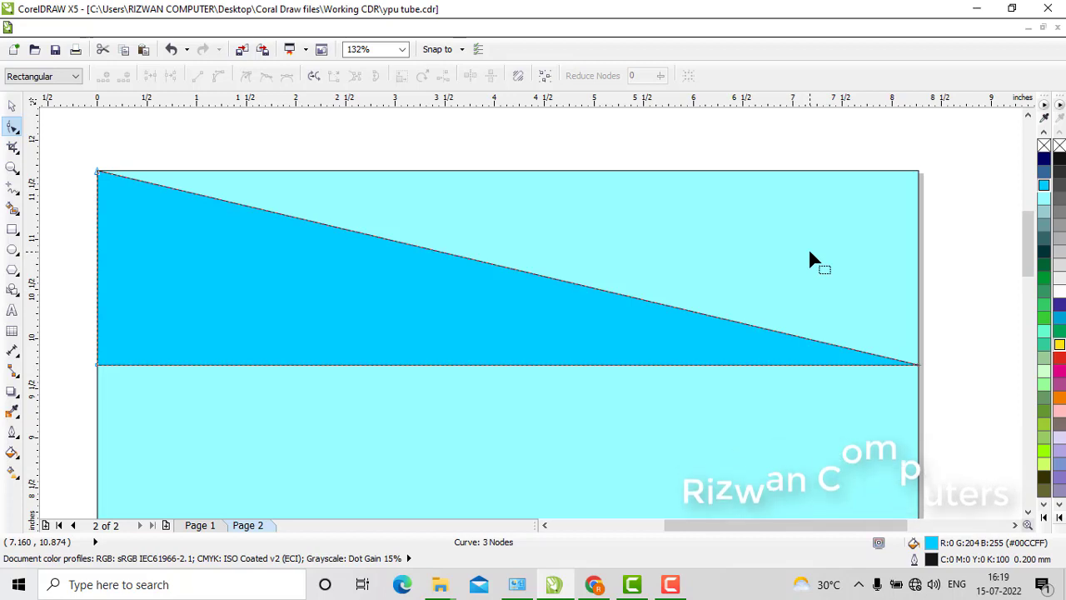
{"action": "key", "text": "ctrl+z"}
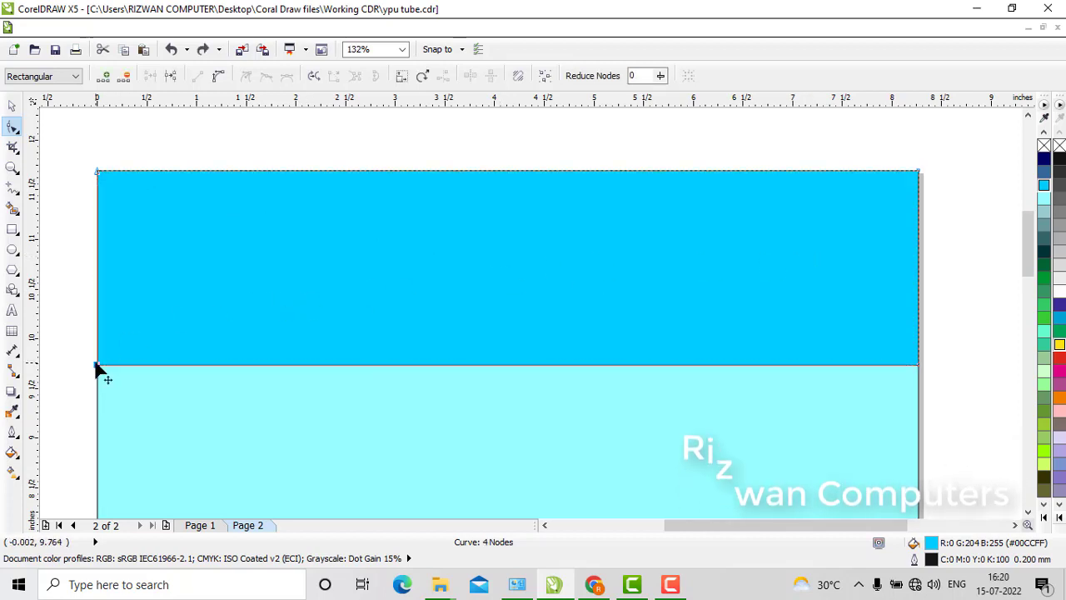
{"action": "double_click", "coordinate": [97, 366]}
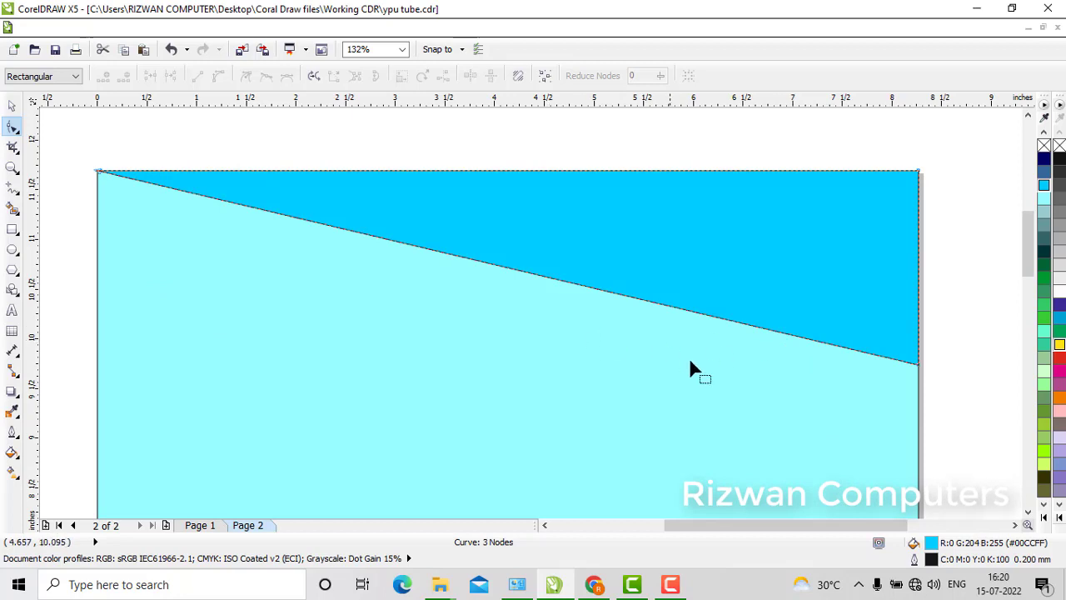
{"action": "key", "text": "ctrl+z"}
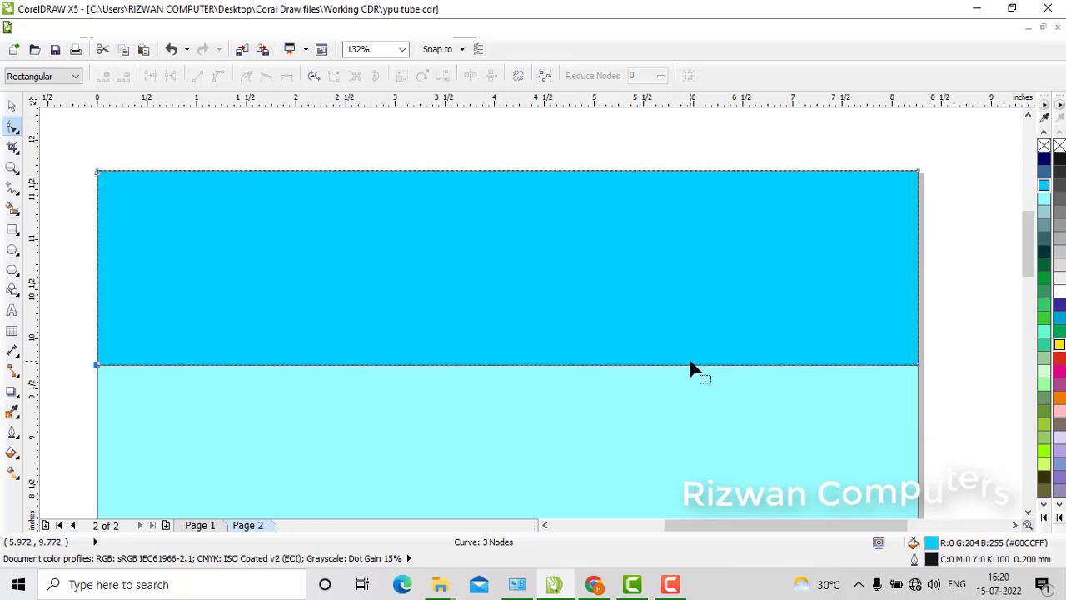
{"action": "double_click", "coordinate": [918, 366]}
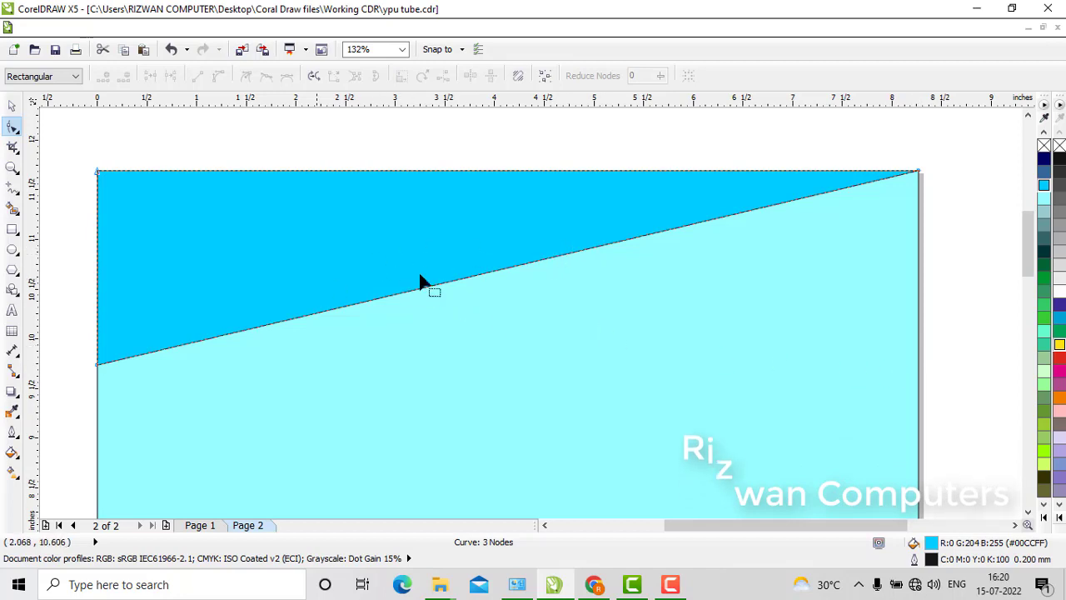
{"action": "key", "text": "ctrl+z"}
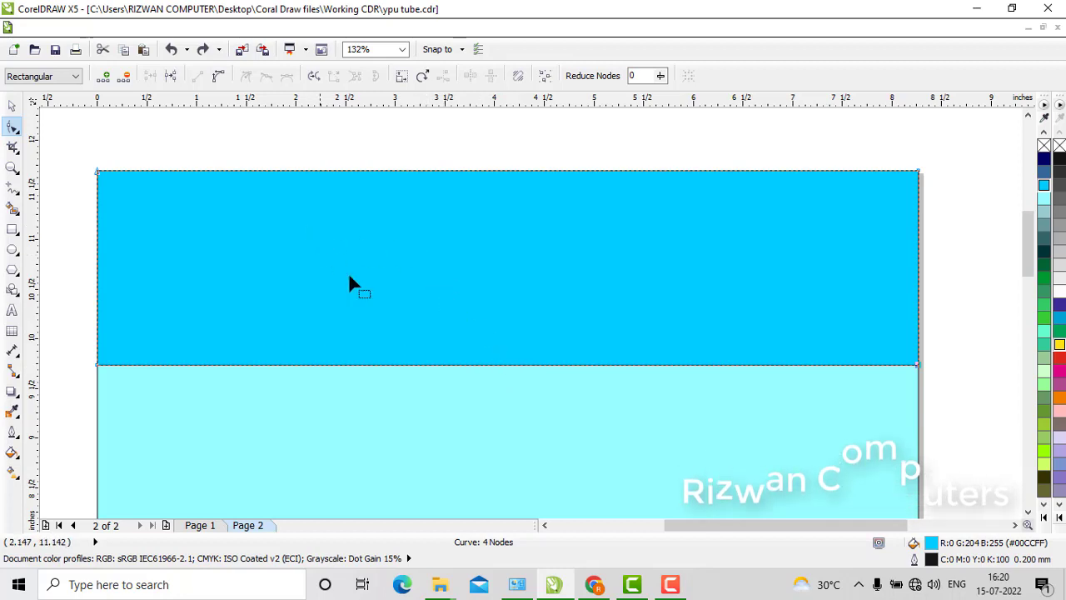
Add a node at the middle of the band's lower edge and pull it down about 1.17 inches into a V-shaped point.
{"action": "left_click", "coordinate": [511, 366]}
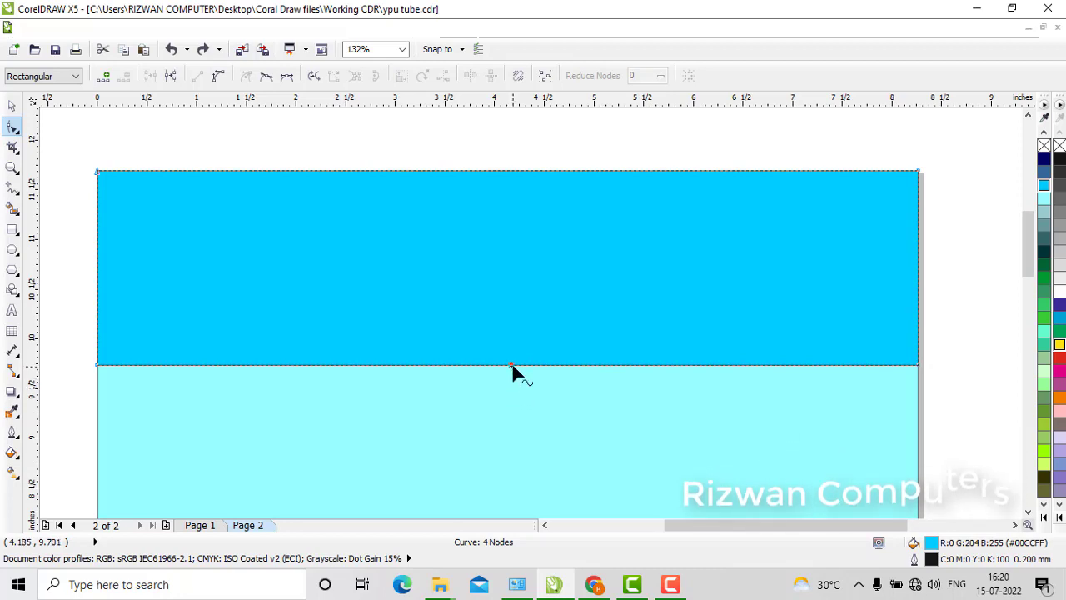
{"action": "left_click", "coordinate": [106, 80]}
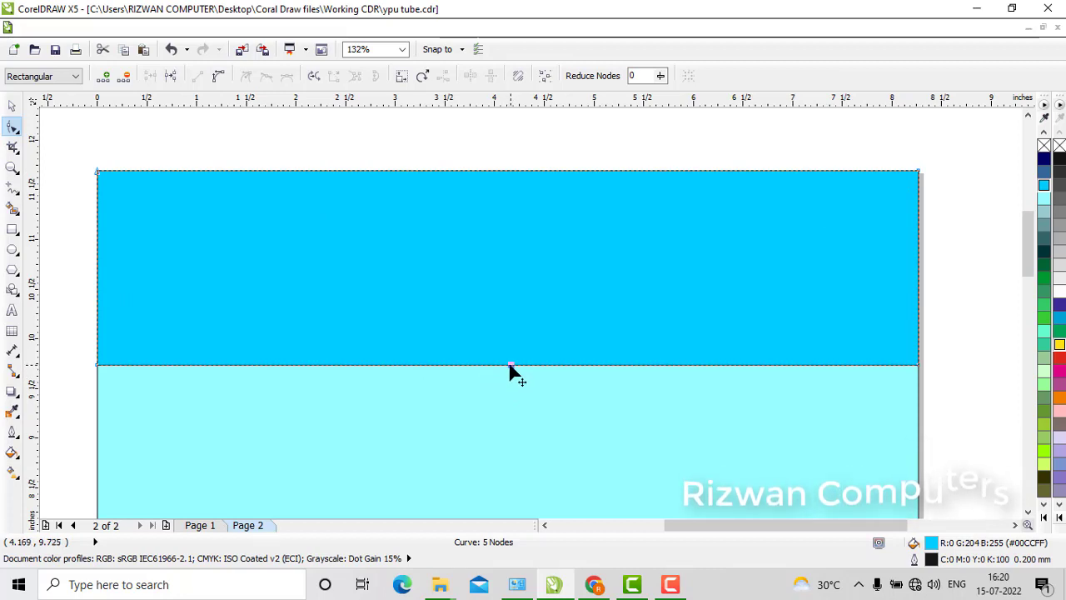
{"action": "left_click_drag", "start_coordinate": [510, 365], "coordinate": [507, 478]}
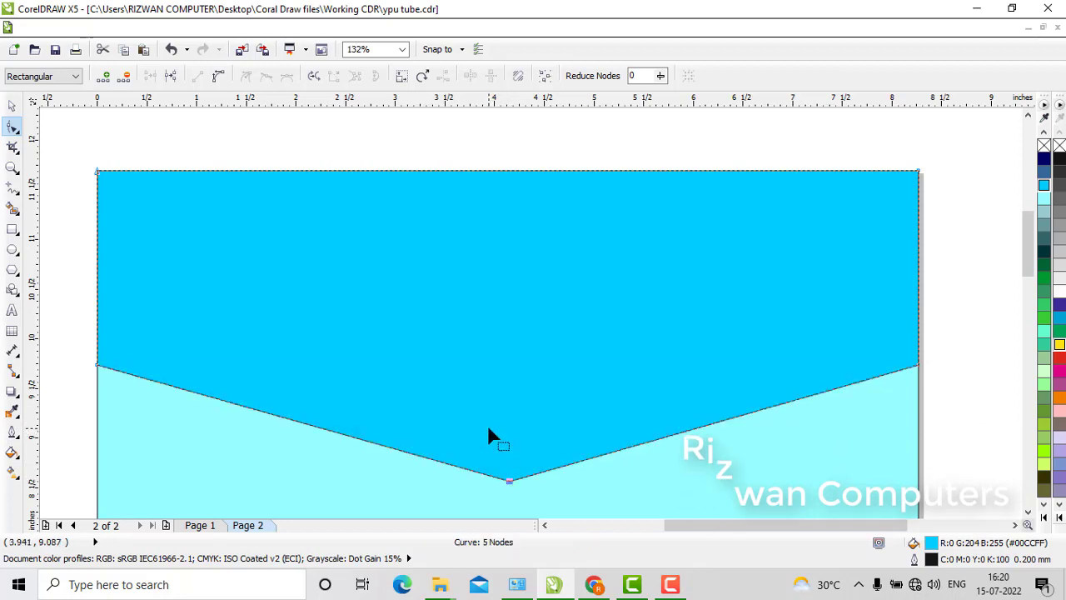
{"action": "scroll", "coordinate": [490, 429], "scroll_direction": "down", "scroll_amount": 2}
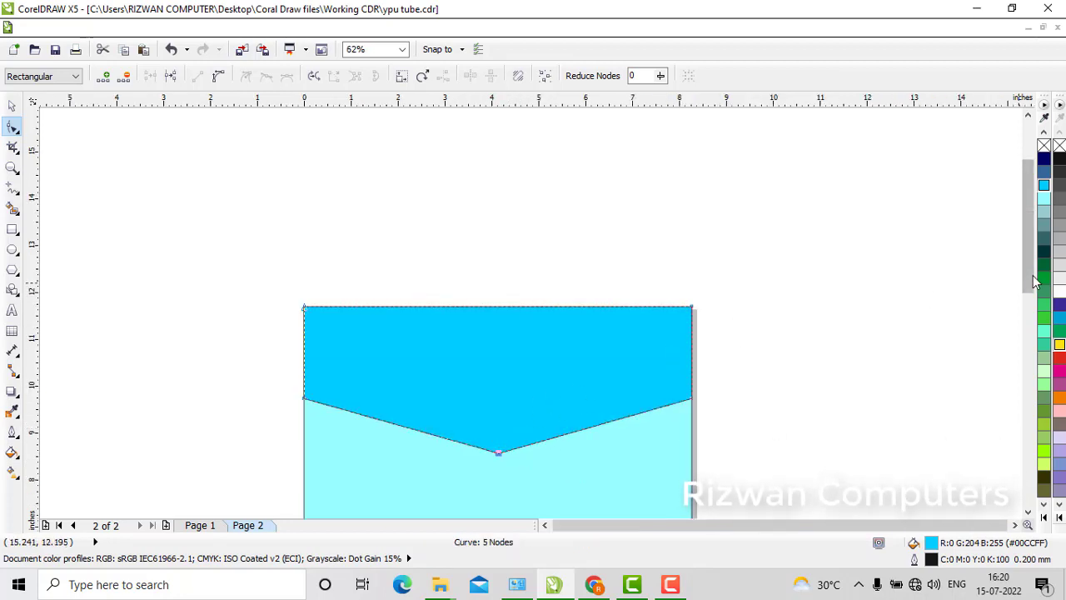
{"action": "left_click_drag", "start_coordinate": [1035, 282], "coordinate": [1031, 306]}
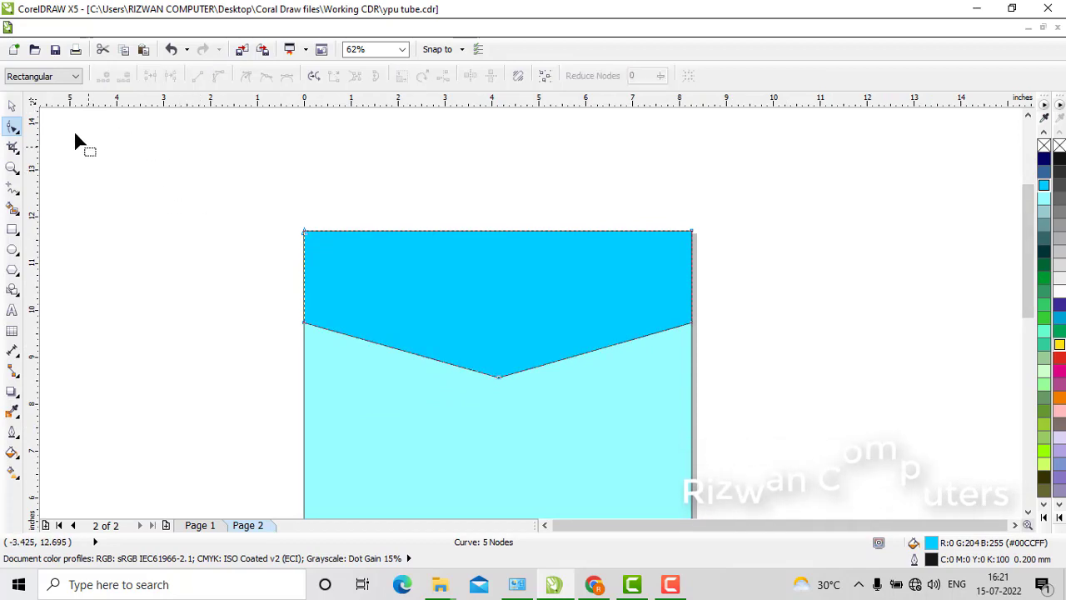
Make a full-width copy of the pointed band, shortened to about 3.01 inches high, and fill it with dark teal (#003333).
{"action": "left_click", "coordinate": [13, 107]}
{"action": "left_click", "coordinate": [99, 162]}
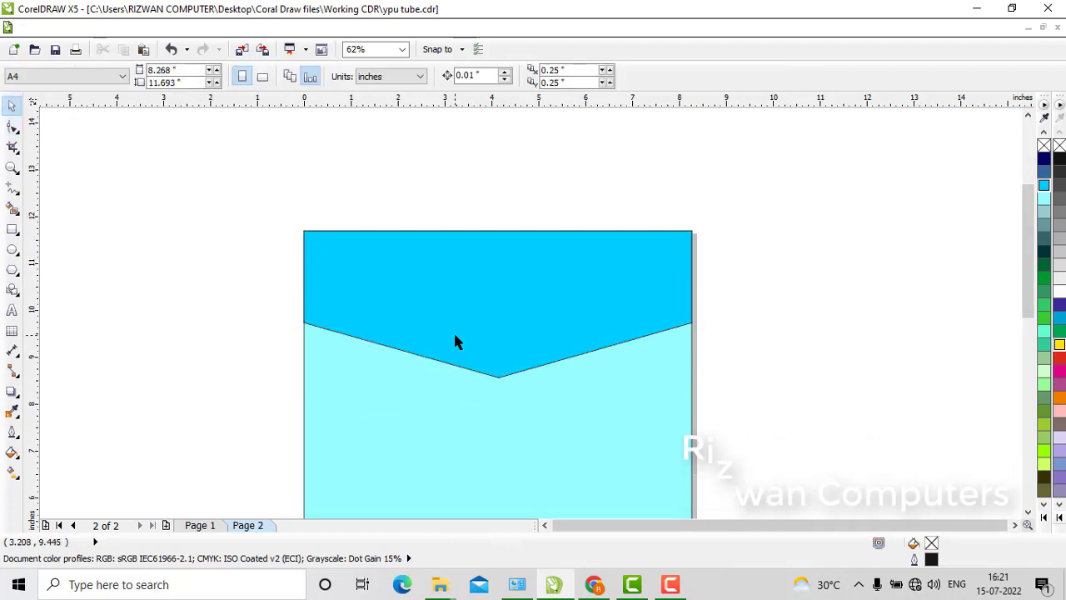
{"action": "left_click", "coordinate": [455, 336]}
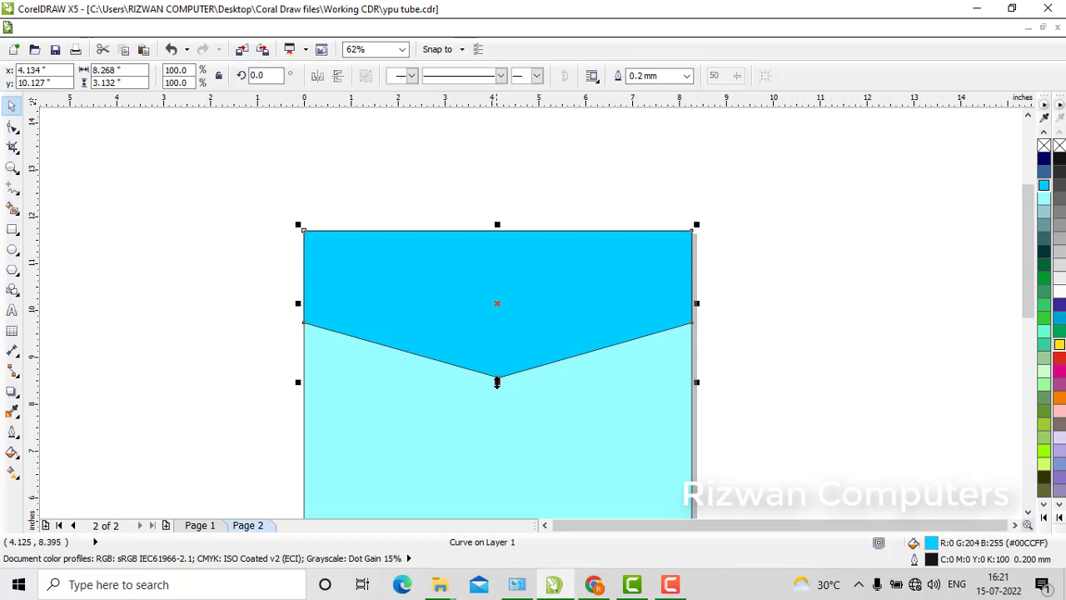
{"action": "left_click_drag", "start_coordinate": [497, 382], "coordinate": [496, 377]}
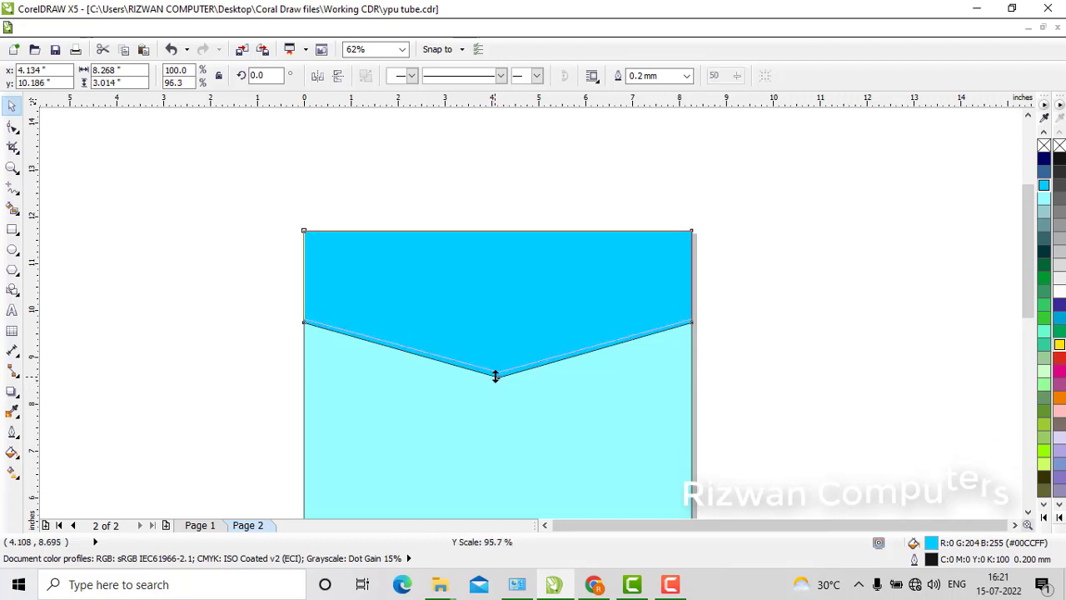
{"action": "left_click", "coordinate": [230, 332]}
{"action": "left_click", "coordinate": [417, 305]}
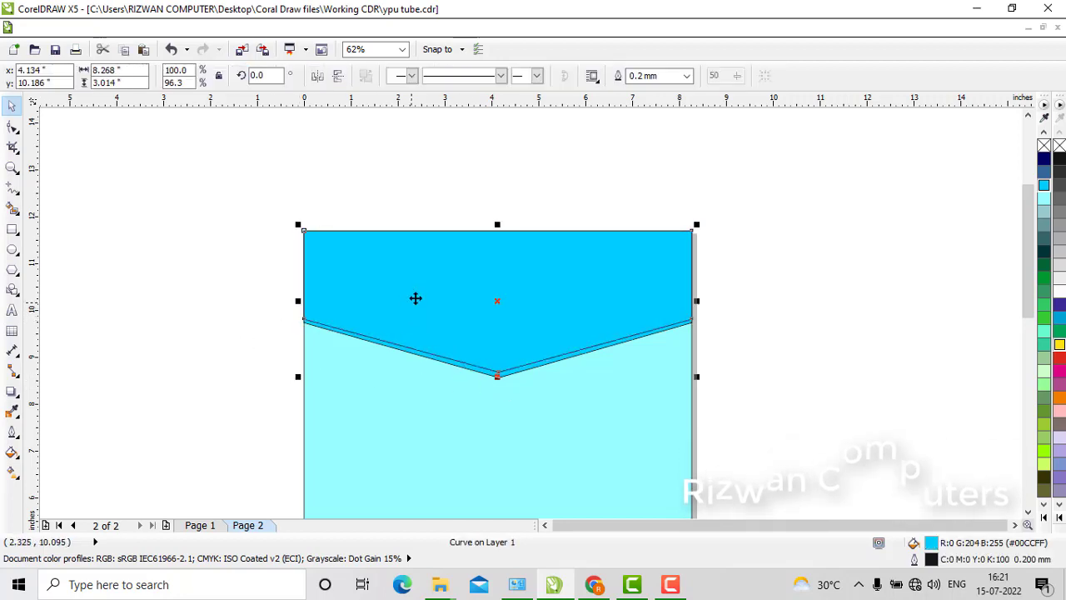
{"action": "left_click", "coordinate": [1043, 253]}
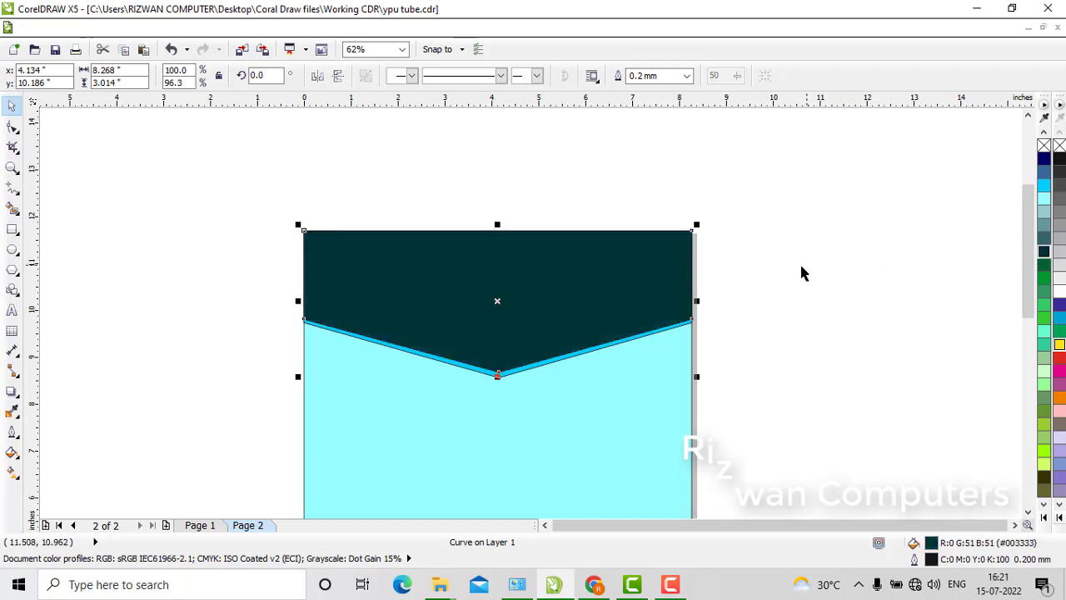
{"action": "key", "text": "Escape"}
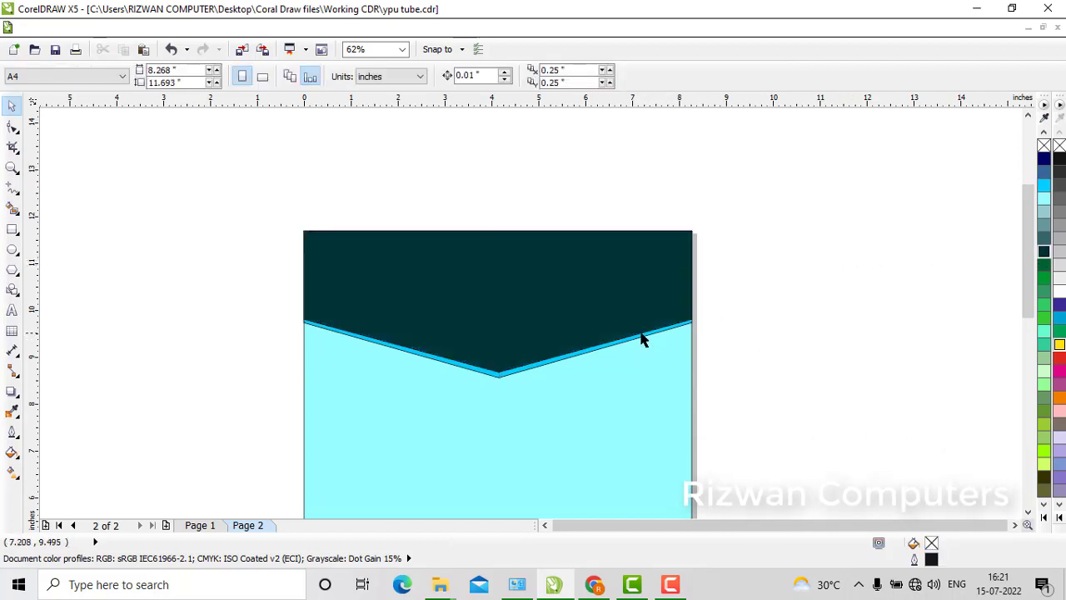
Fill the larger pointed band behind the dark teal one with white and remove the outlines from both bands.
{"action": "left_click", "coordinate": [641, 342]}
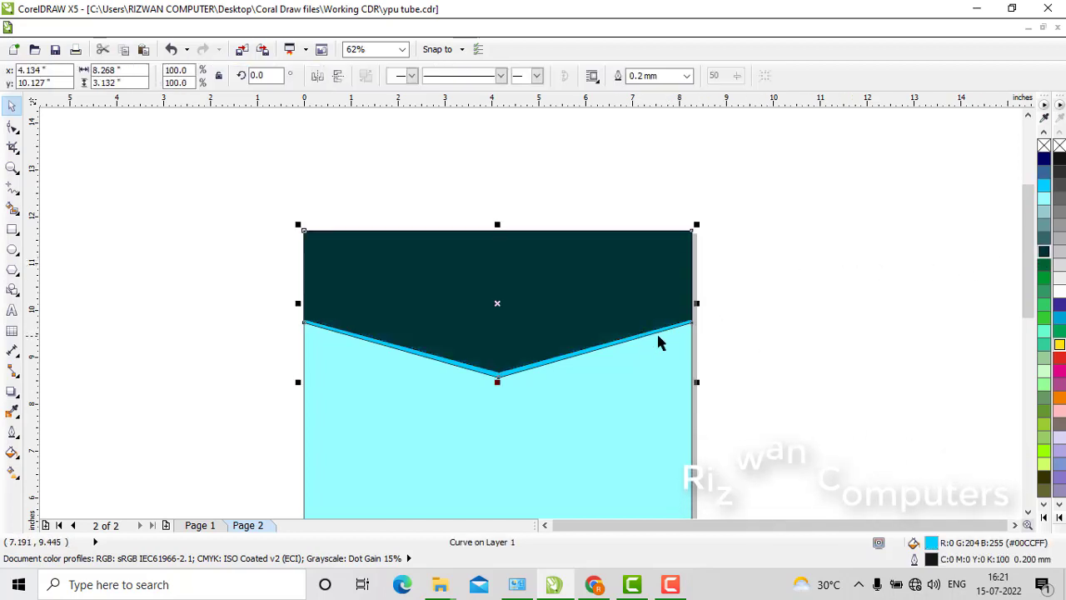
{"action": "left_click", "coordinate": [1060, 291]}
{"action": "left_click_drag", "start_coordinate": [1031, 250], "coordinate": [1032, 262]}
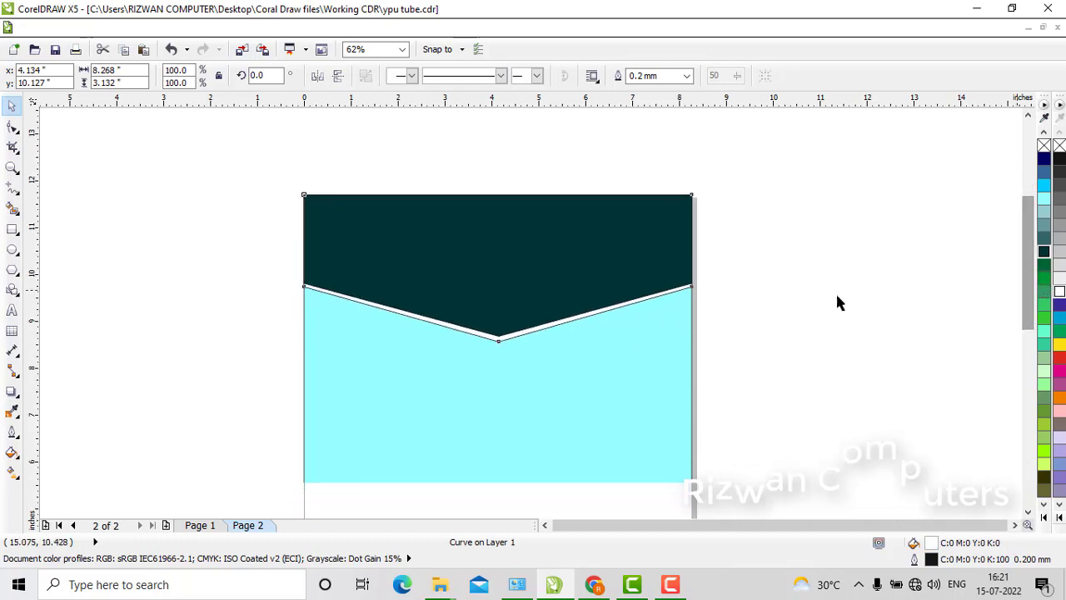
{"action": "left_click_drag", "start_coordinate": [231, 169], "coordinate": [763, 375]}
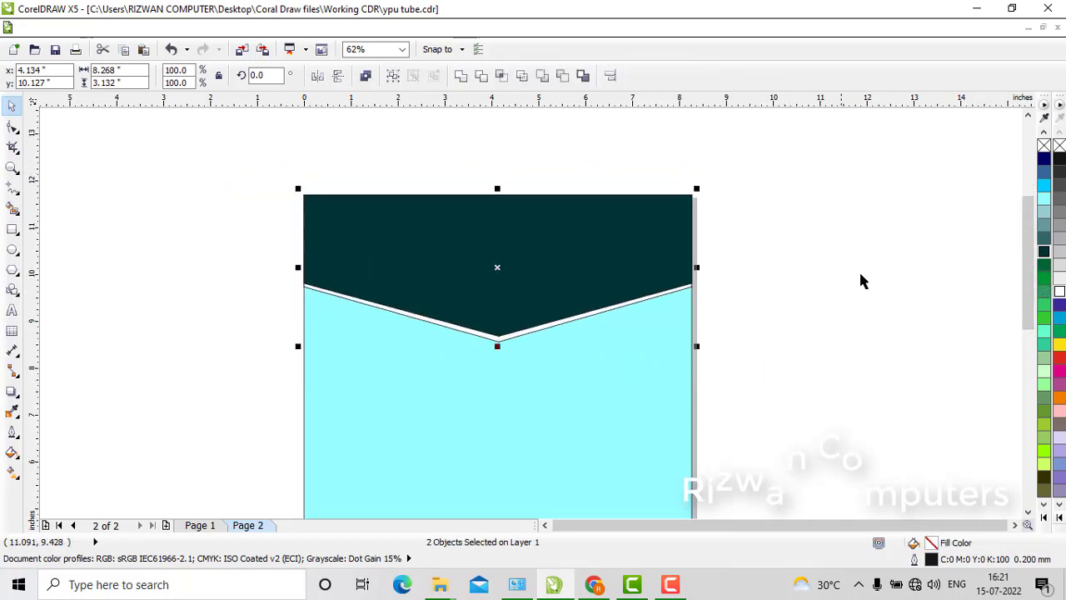
{"action": "right_click", "coordinate": [1045, 146]}
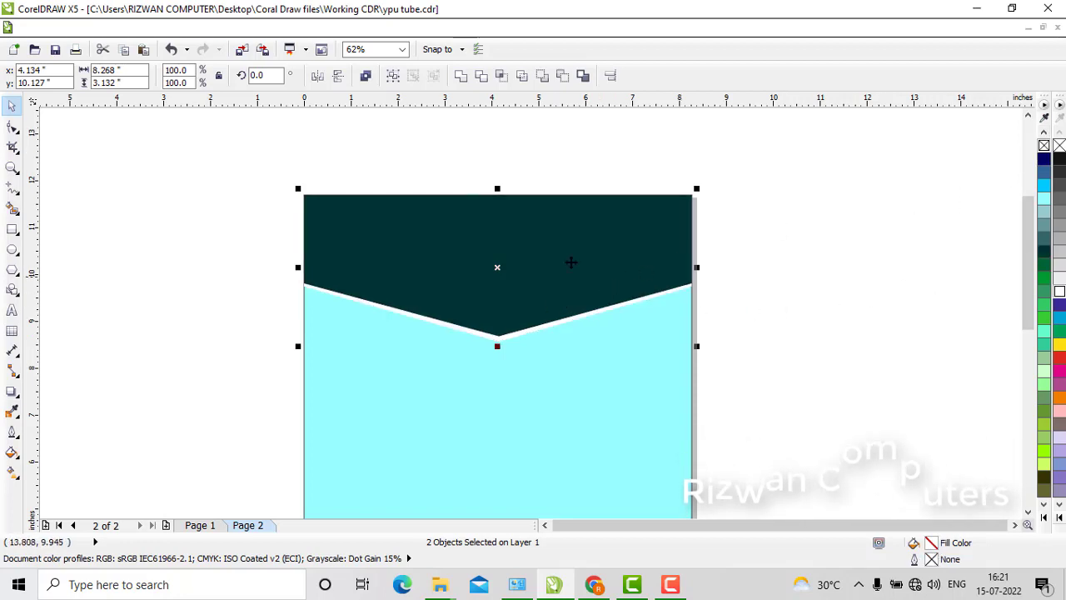
Make a vertically mirrored copy of both pointed bands and align it with the page rectangle's bottom edge.
{"action": "left_click_drag", "start_coordinate": [498, 190], "coordinate": [492, 363]}
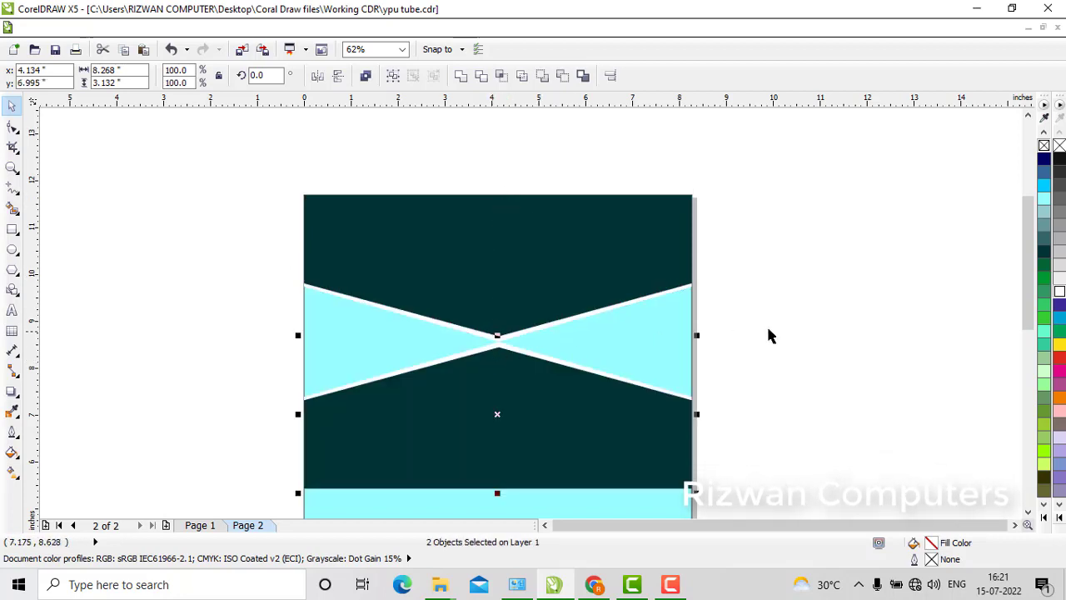
{"action": "left_click_drag", "start_coordinate": [1026, 277], "coordinate": [898, 364]}
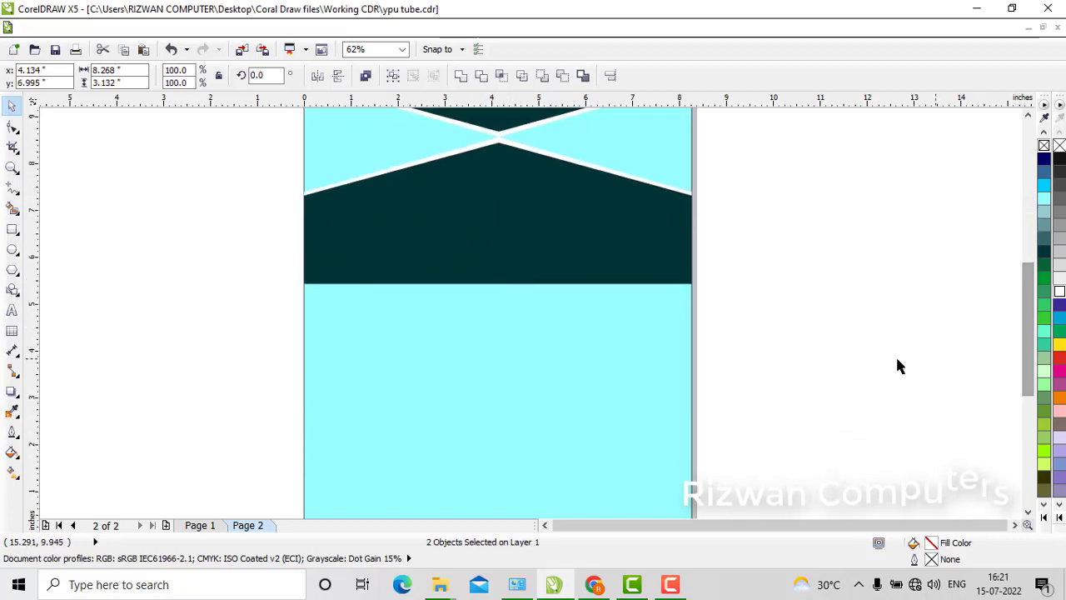
{"action": "left_click_drag", "start_coordinate": [198, 143], "coordinate": [690, 293]}
{"action": "left_click_drag", "start_coordinate": [233, 116], "coordinate": [614, 325]}
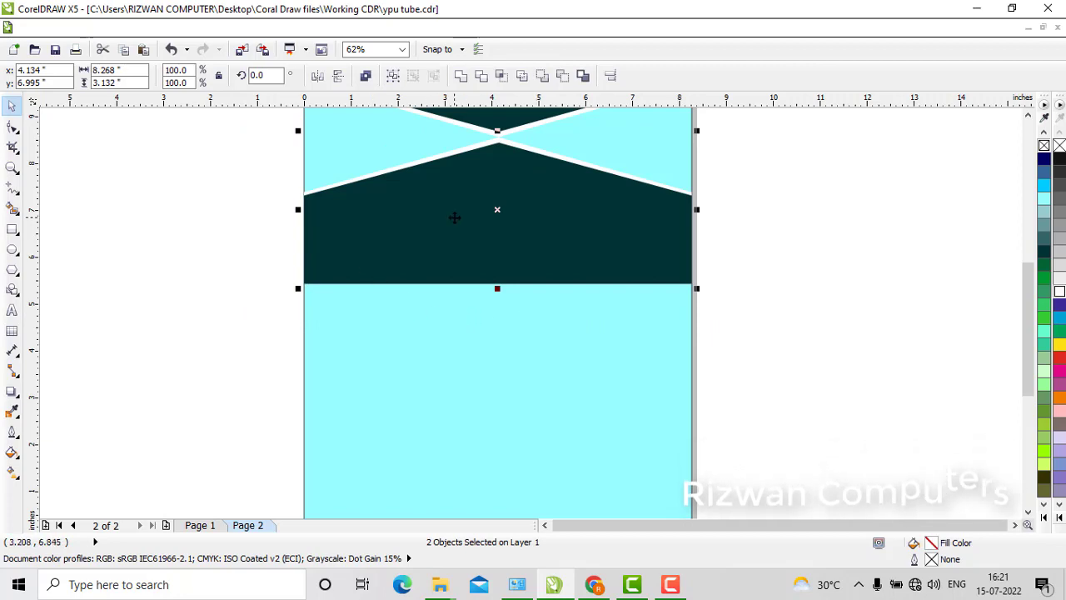
{"action": "left_click", "coordinate": [442, 335], "text": "shift"}
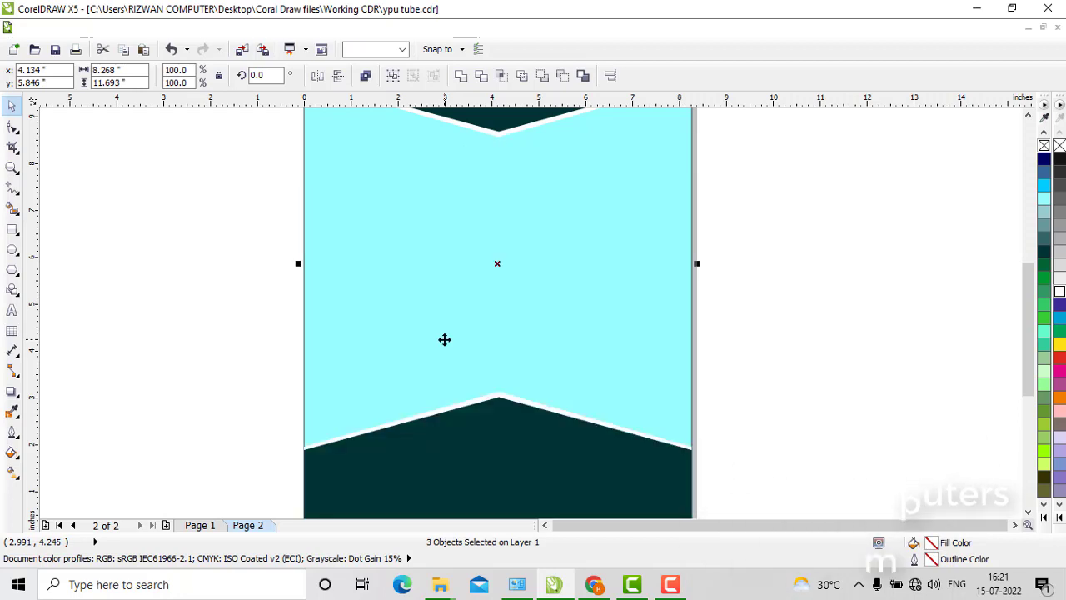
{"action": "scroll", "coordinate": [444, 339], "scroll_direction": "down", "scroll_amount": 1}
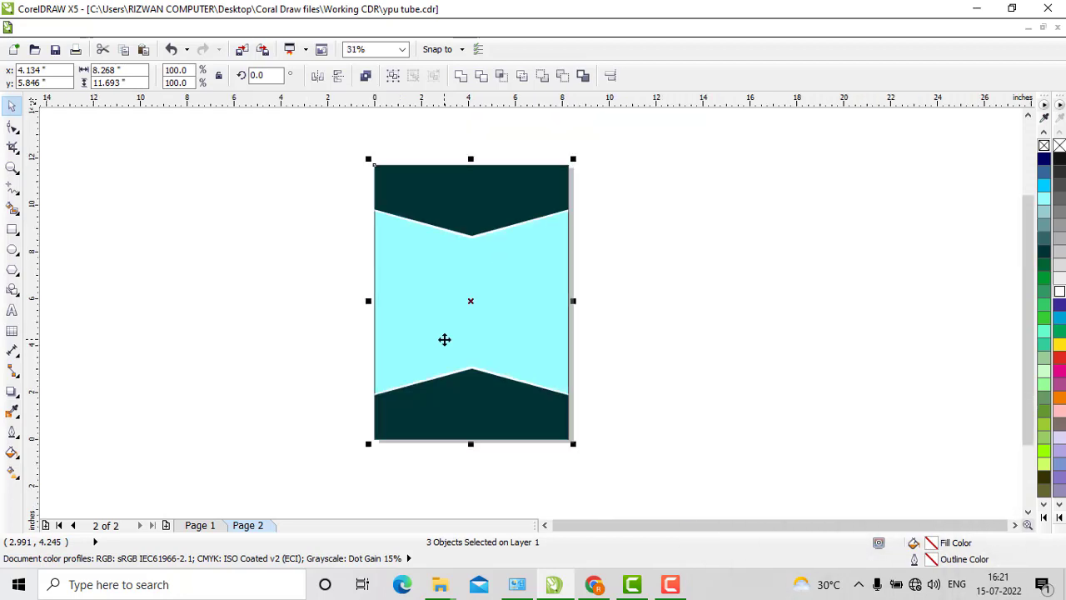
Make a centred, full-height copy of the light cyan page rectangle, narrowed to about 5.55 inches wide, in front of the bands.
{"action": "left_click", "coordinate": [332, 301]}
{"action": "left_click", "coordinate": [445, 305]}
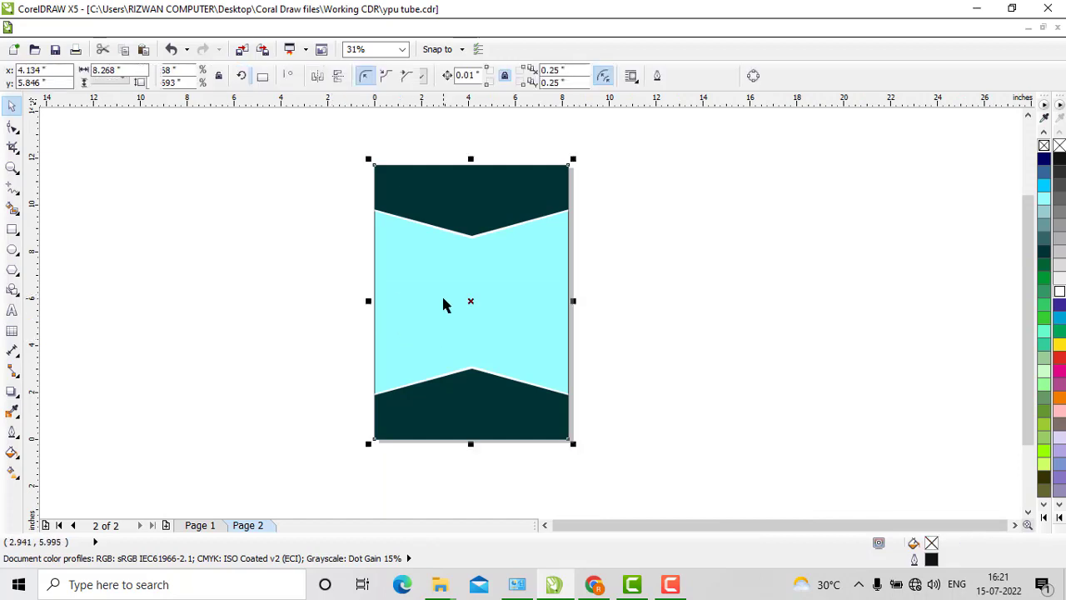
{"action": "left_click", "coordinate": [319, 298]}
{"action": "left_click", "coordinate": [451, 310]}
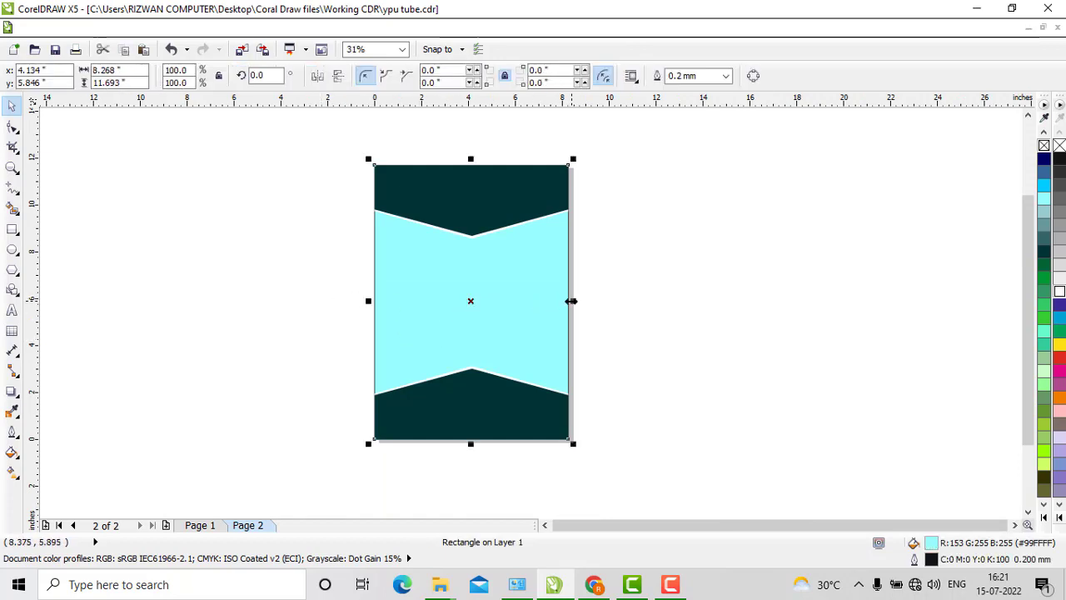
{"action": "left_click_drag", "start_coordinate": [570, 301], "coordinate": [540, 304]}
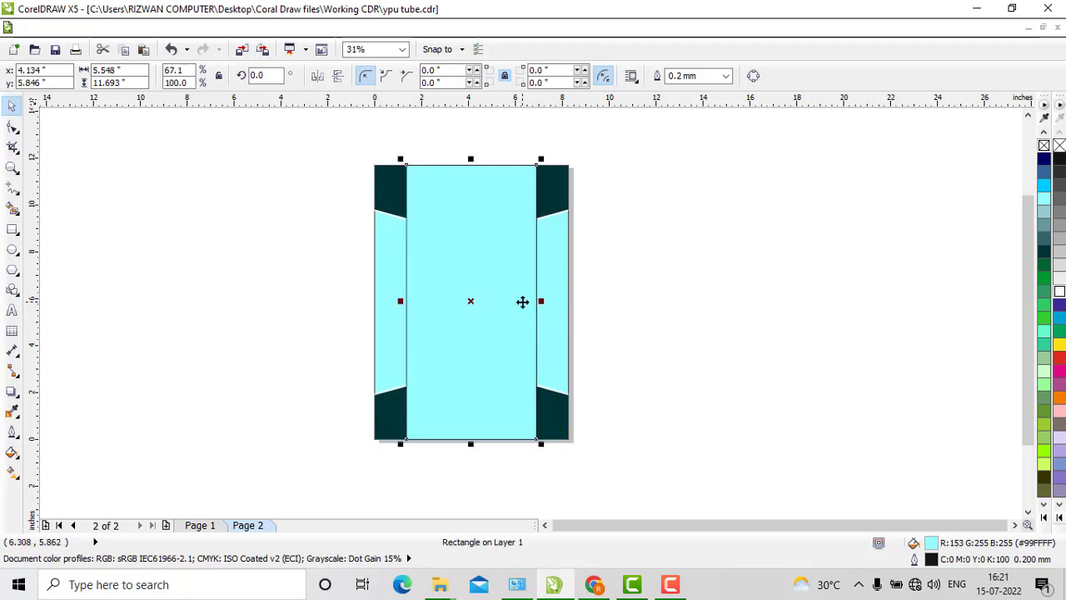
Fill the central panel with white and add a centred, full-height copy about 5.08 inches wide, filled with dark teal (#003333).
{"action": "left_click", "coordinate": [1059, 292]}
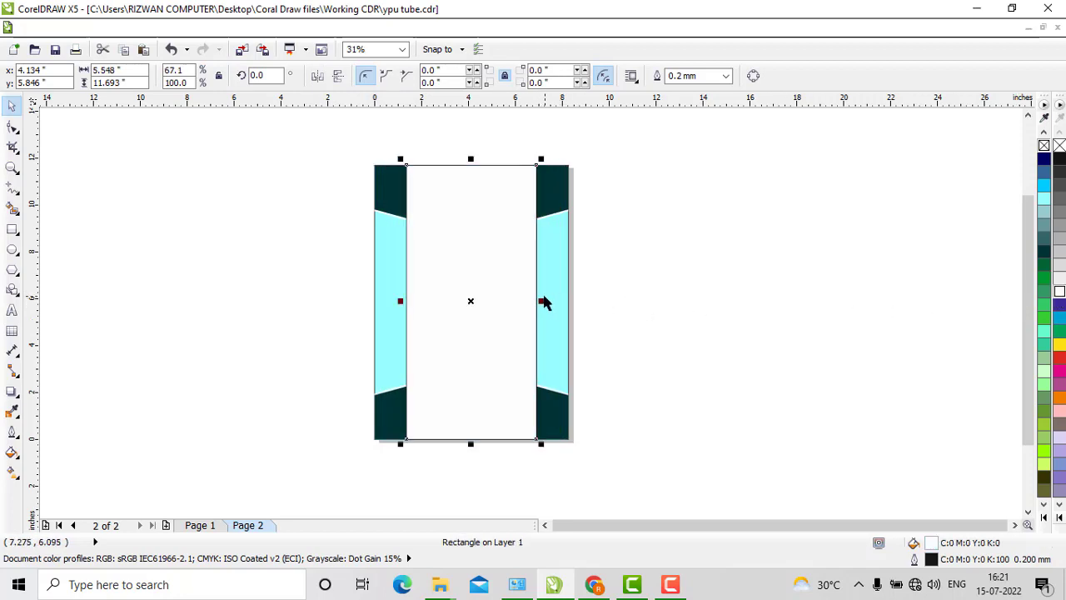
{"action": "left_click_drag", "start_coordinate": [542, 302], "coordinate": [538, 304]}
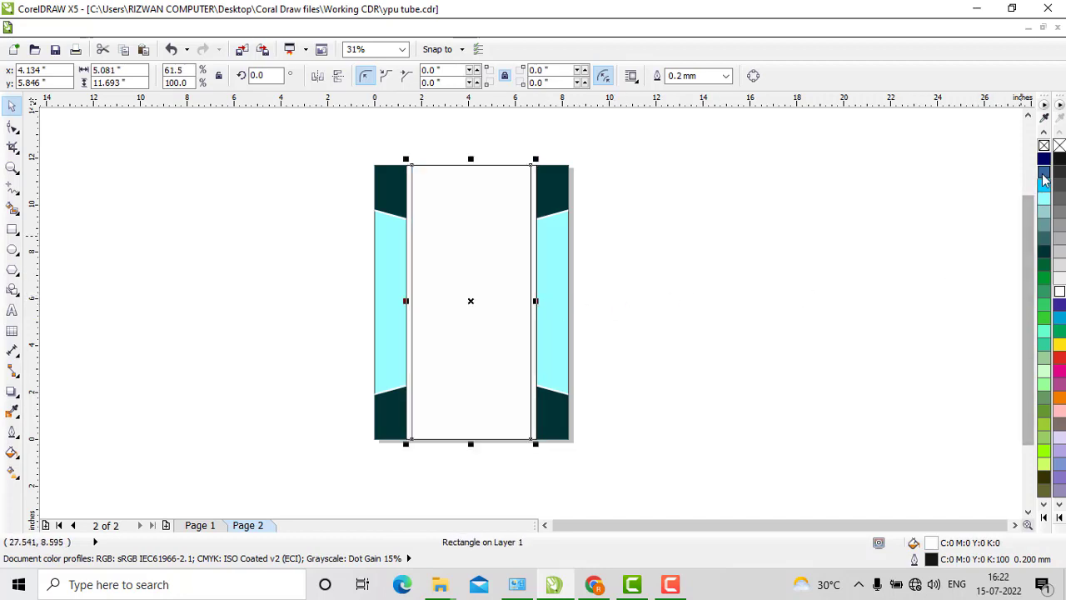
{"action": "left_click", "coordinate": [1044, 251]}
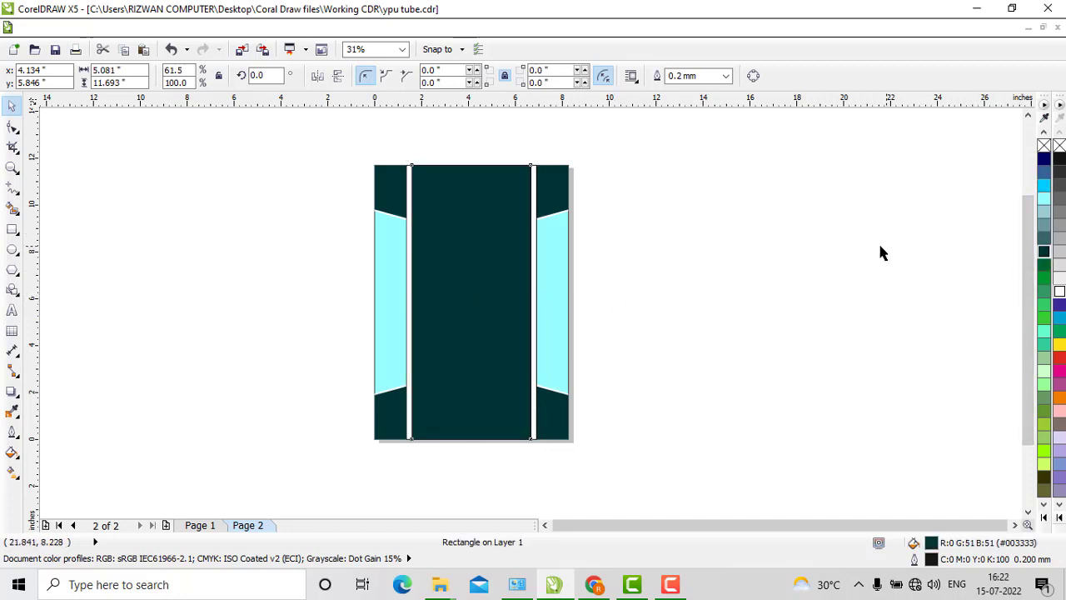
Bring both header bands at the page's upper edge to the front of the layer, over the central panels.
{"action": "left_click", "coordinate": [366, 195]}
{"action": "left_click_drag", "start_coordinate": [556, 250], "coordinate": [566, 254]}
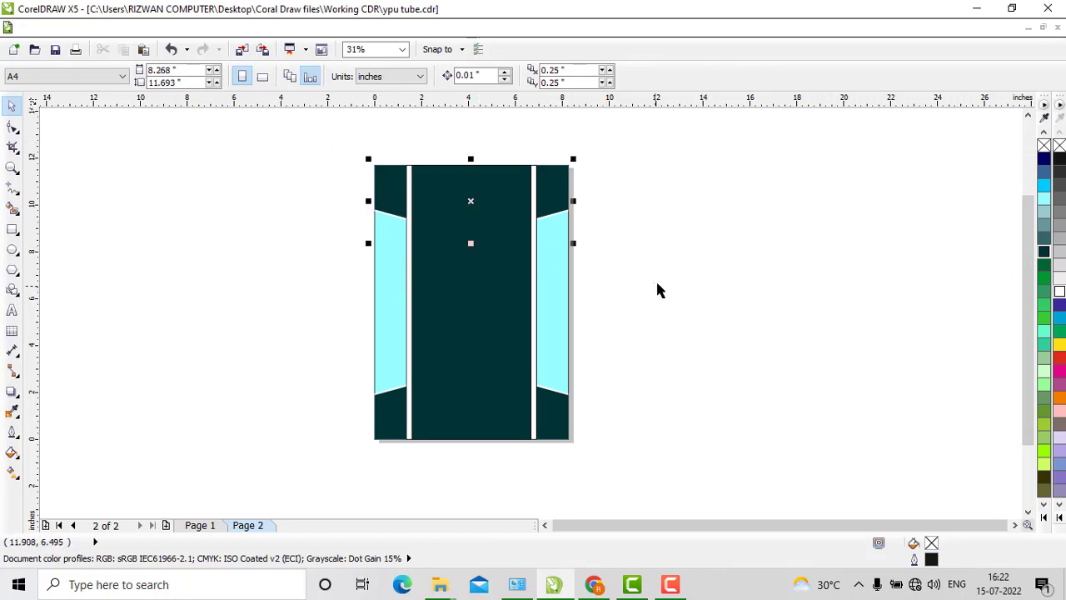
{"action": "left_click", "coordinate": [200, 29]}
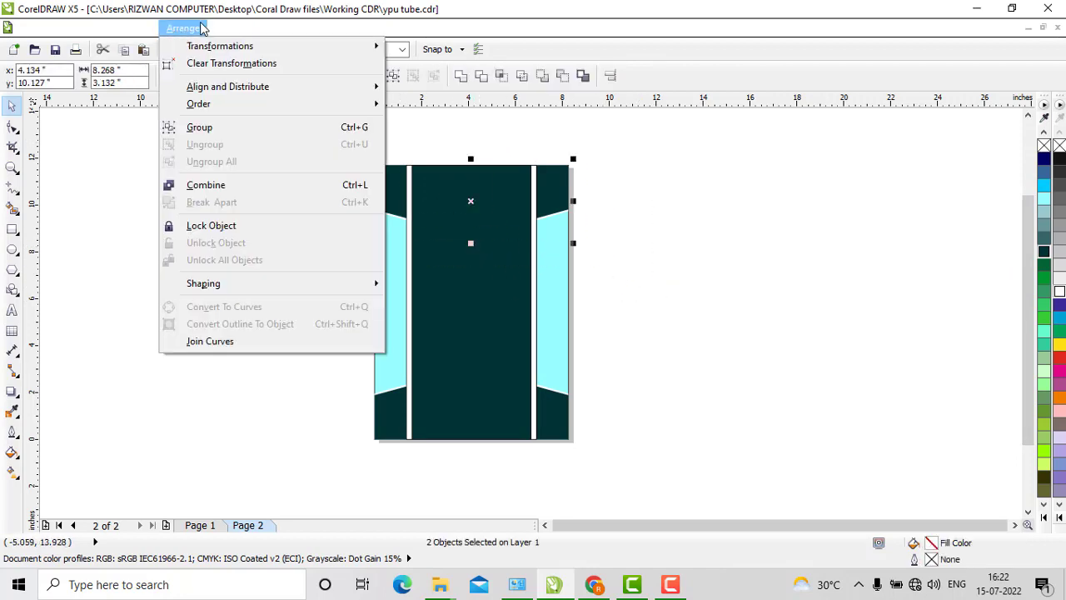
{"action": "mouse_move", "coordinate": [221, 115]}
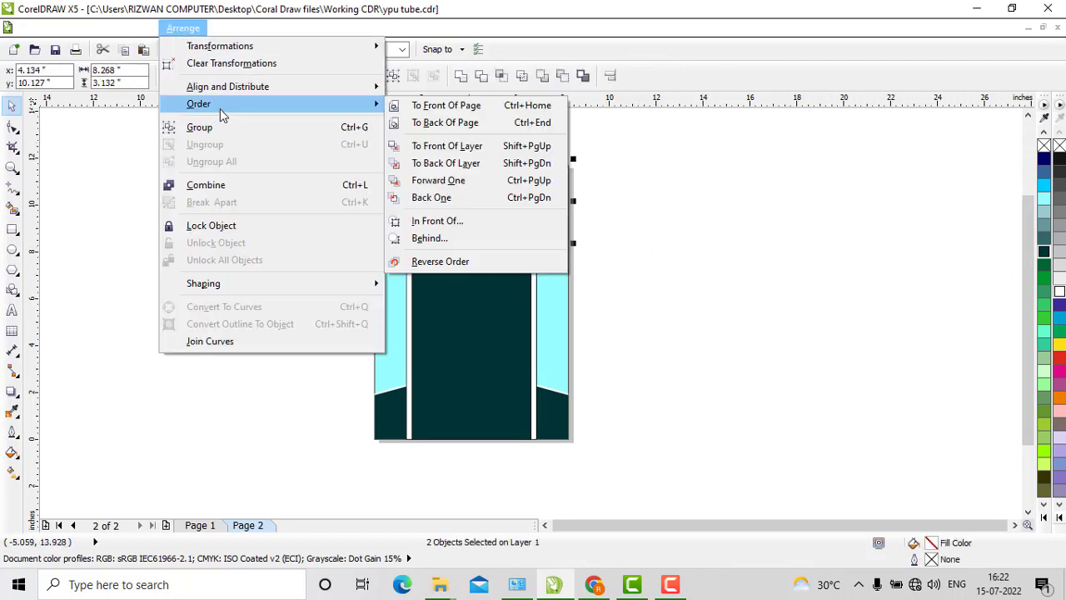
{"action": "left_click", "coordinate": [471, 146]}
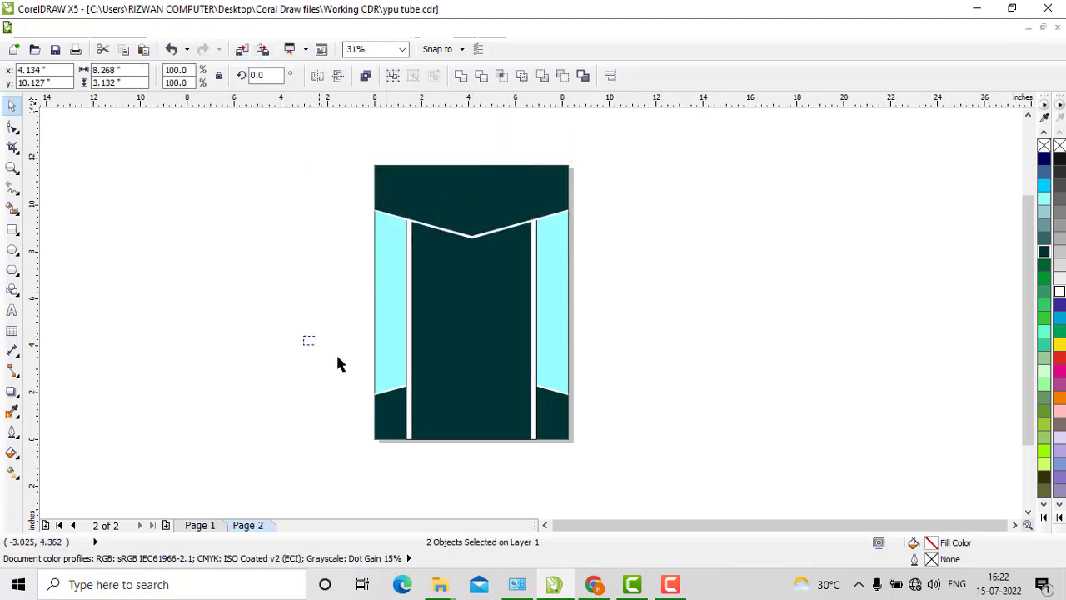
Bring both mirrored footer bands at the page's lower edge to the front of the layer.
{"action": "left_click_drag", "start_coordinate": [337, 363], "coordinate": [625, 488]}
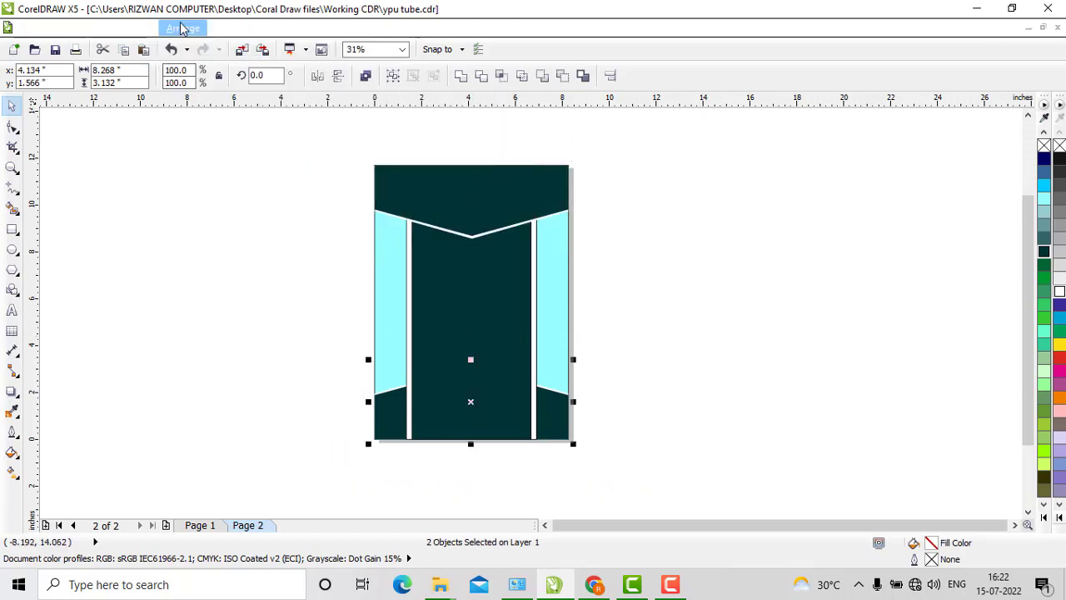
{"action": "left_click", "coordinate": [182, 28]}
{"action": "mouse_move", "coordinate": [204, 109]}
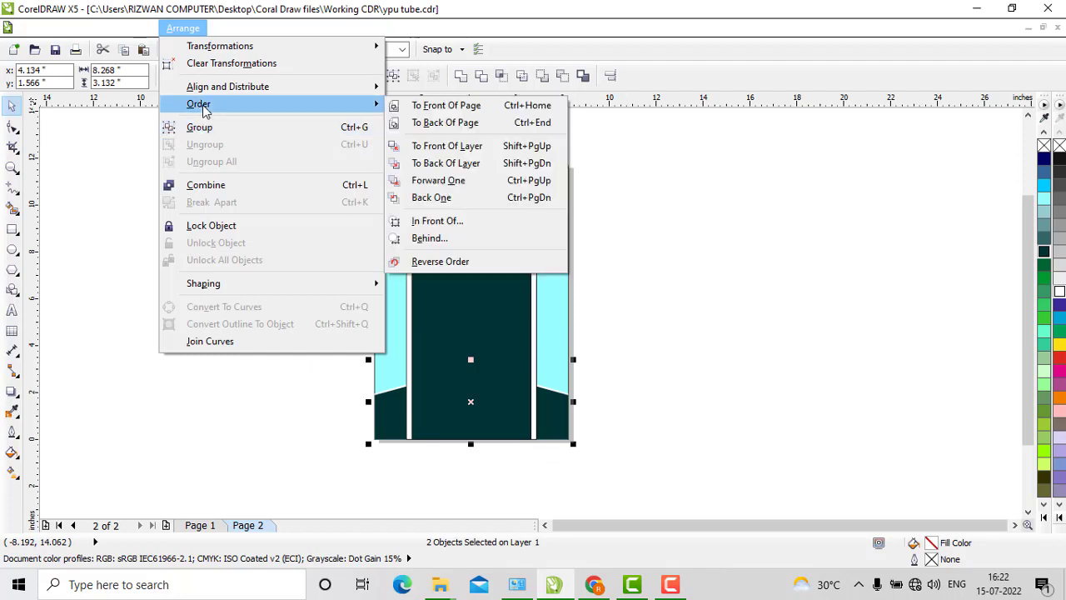
{"action": "left_click", "coordinate": [471, 155]}
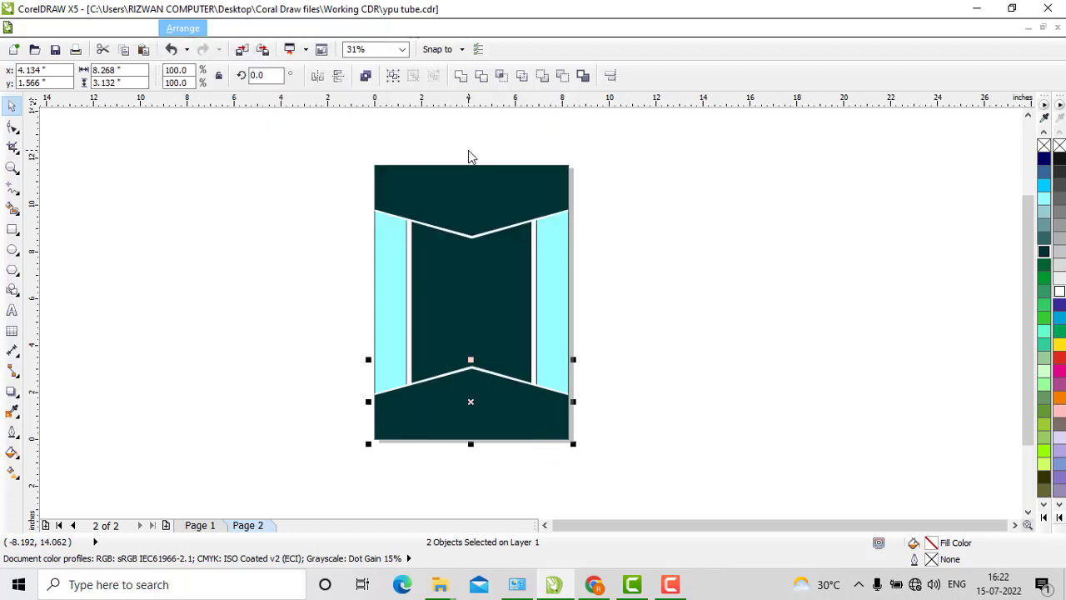
{"action": "left_click", "coordinate": [302, 152]}
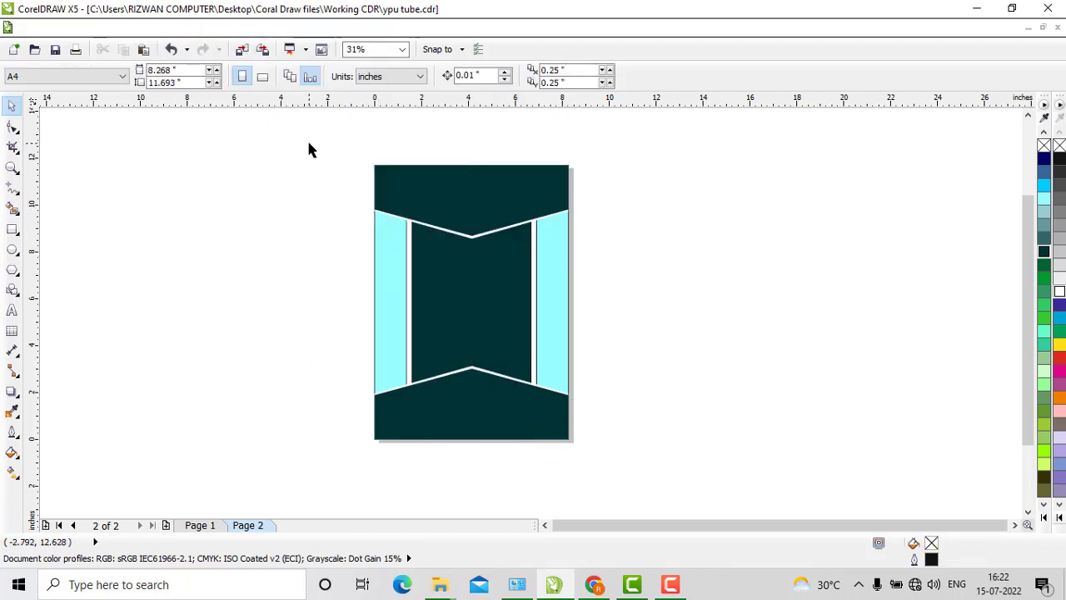
Select all objects of the page design and remove their outlines.
{"action": "left_click_drag", "start_coordinate": [320, 155], "coordinate": [442, 284]}
{"action": "left_click_drag", "start_coordinate": [528, 399], "coordinate": [612, 460]}
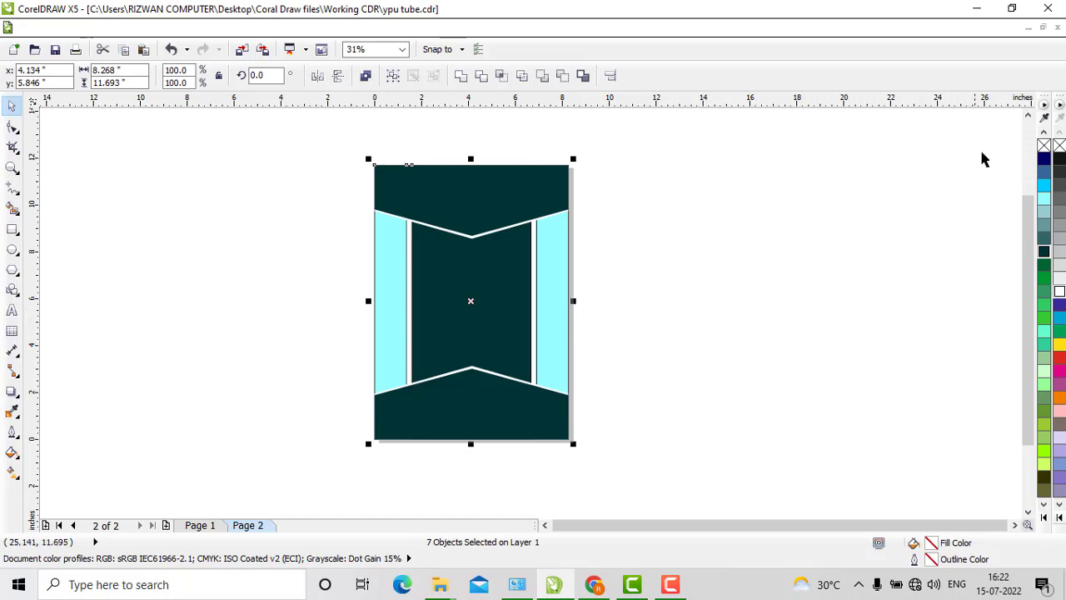
{"action": "right_click", "coordinate": [1046, 147]}
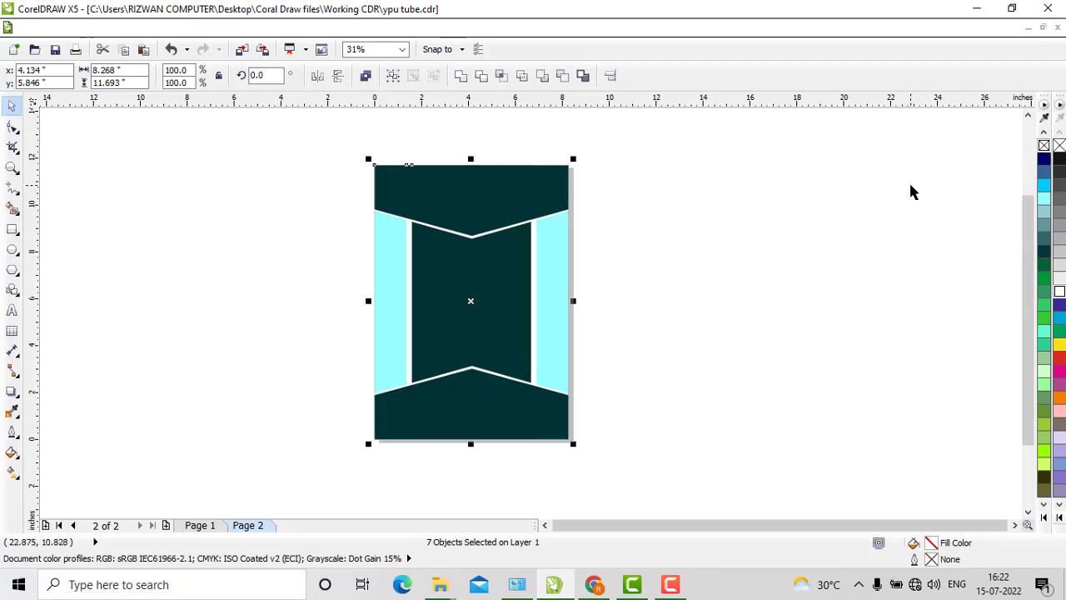
{"action": "scroll", "coordinate": [901, 181], "scroll_direction": "up", "scroll_amount": 1}
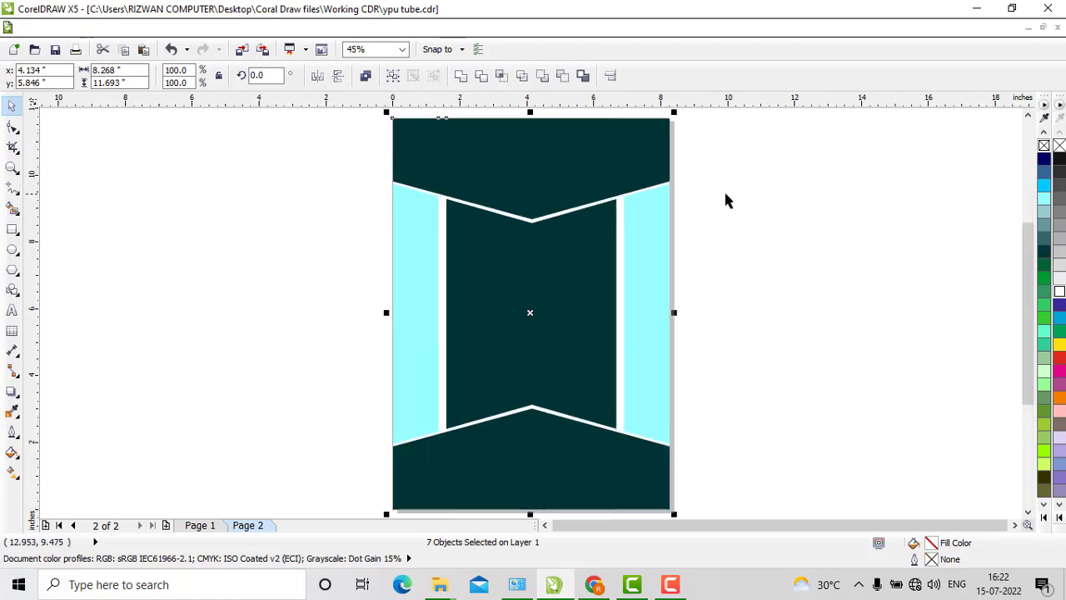